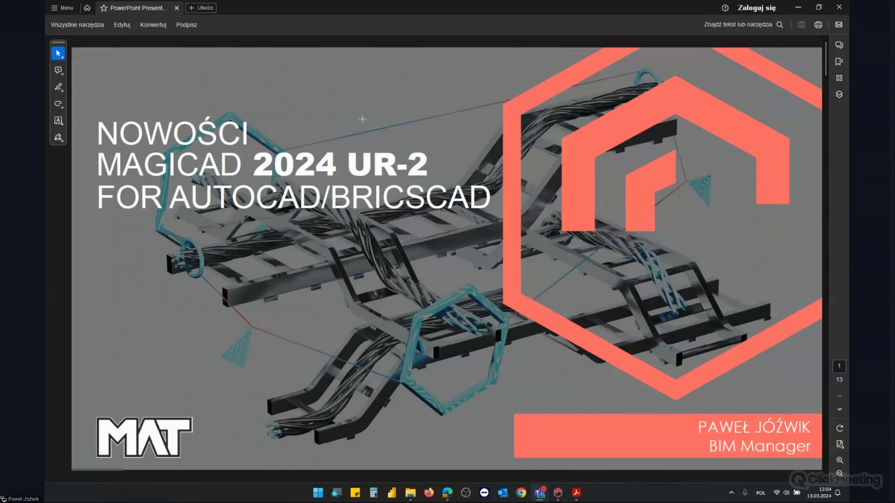
Advance the presentation past page 2 to the page 3 slide on bus system handling
key(Right)
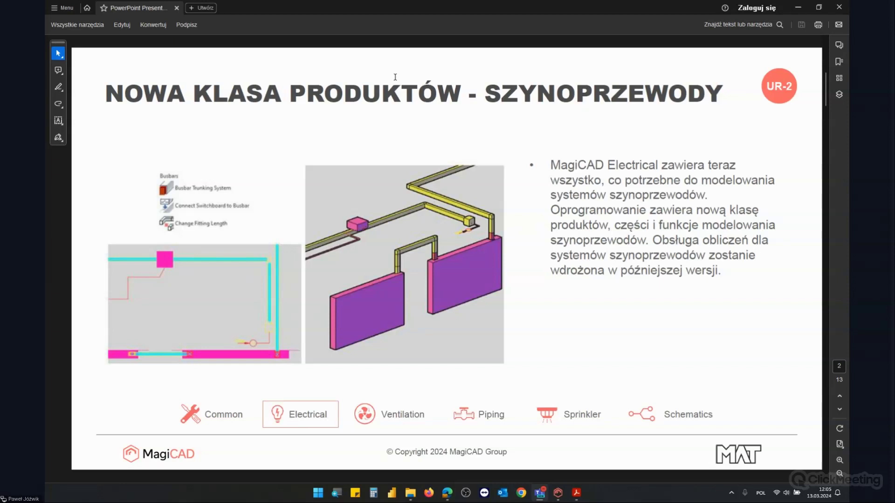
key(Page_Down)
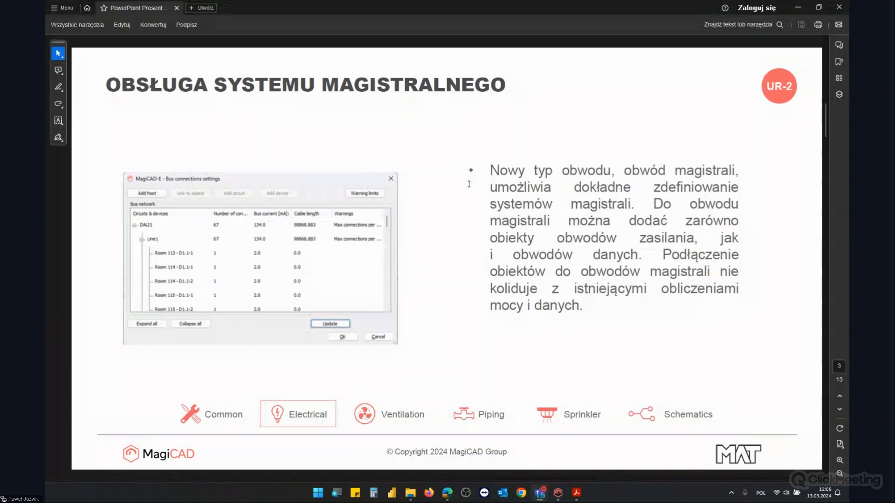
Advance the PDF to page 4, the slide on electrical object groups
key(Right)
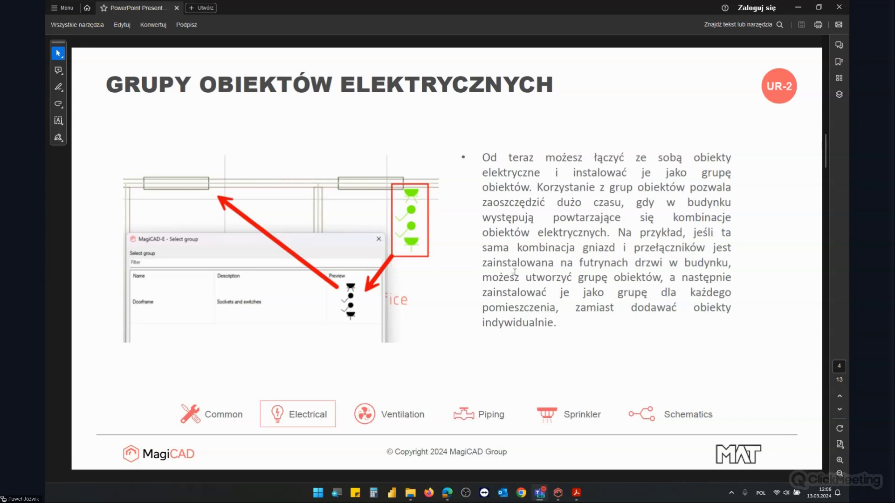
Move through the slides to page 6 on summing total airflows in reports
scroll(516, 269, down, 1)
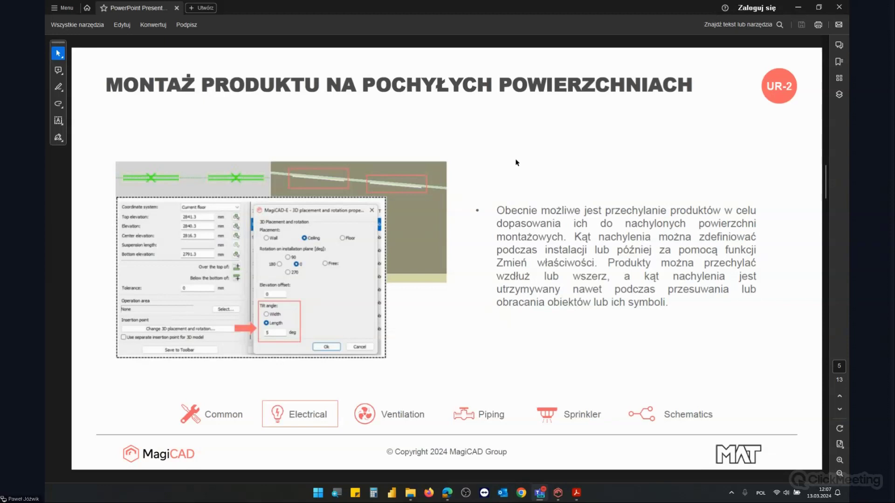
key(Page_Down)
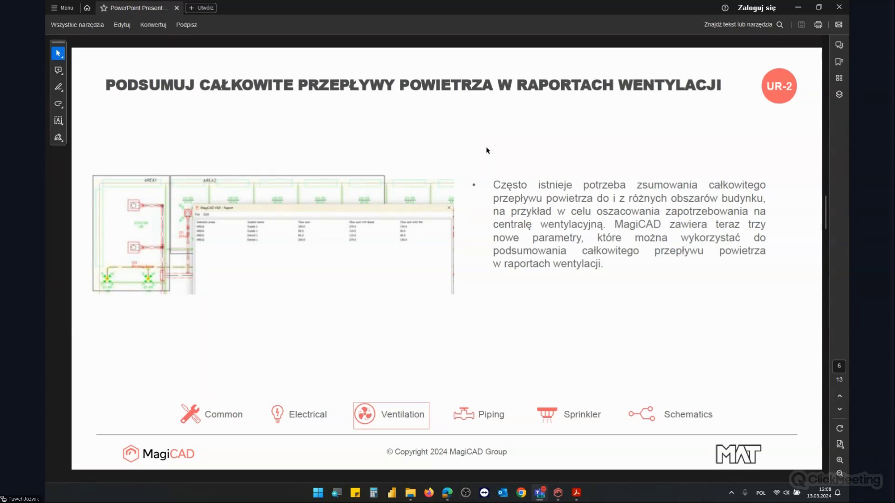
Advance past the VAV airflow texts slide to page 8 on closing dampers
key(Right)
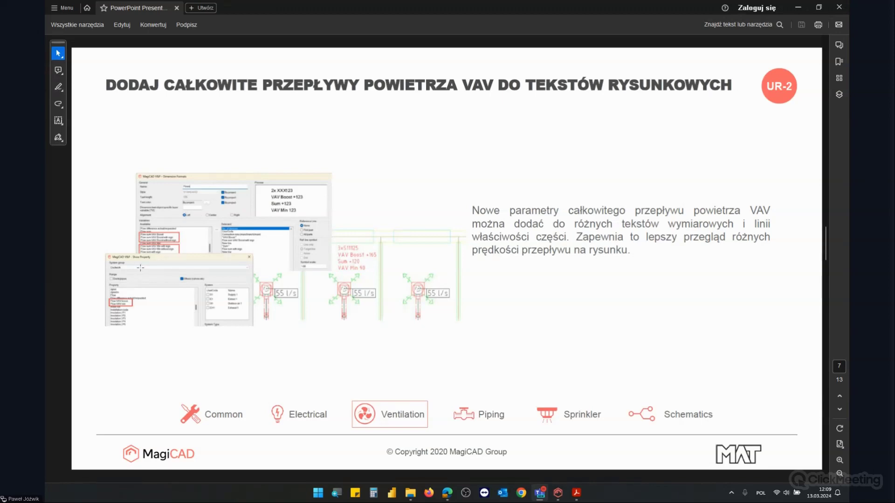
scroll(180, 208, down, 1)
Move on to page 9, the slide on resizing chilled beams and fan coils
scroll(181, 222, up, 1)
scroll(347, 186, down, 1)
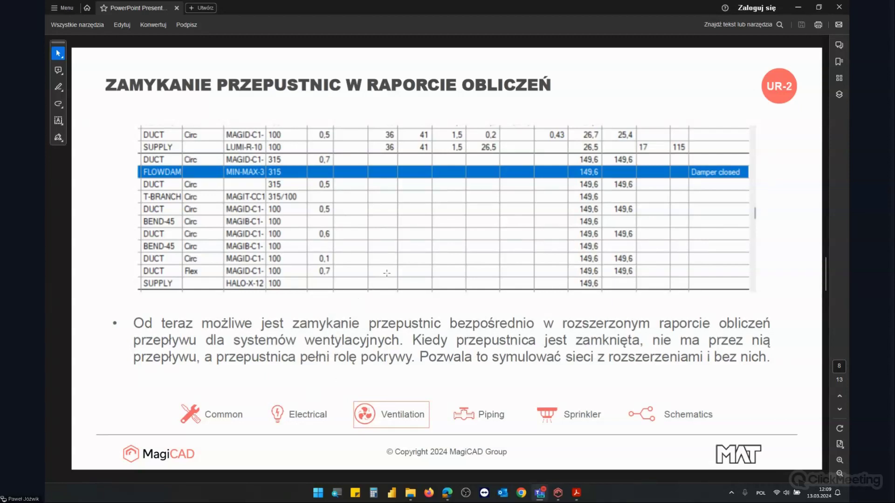
key(Page_Down)
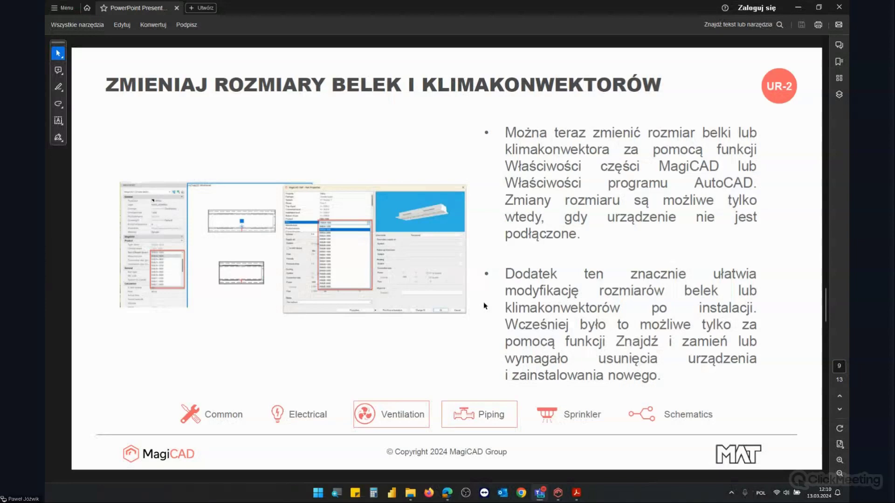
key(Right)
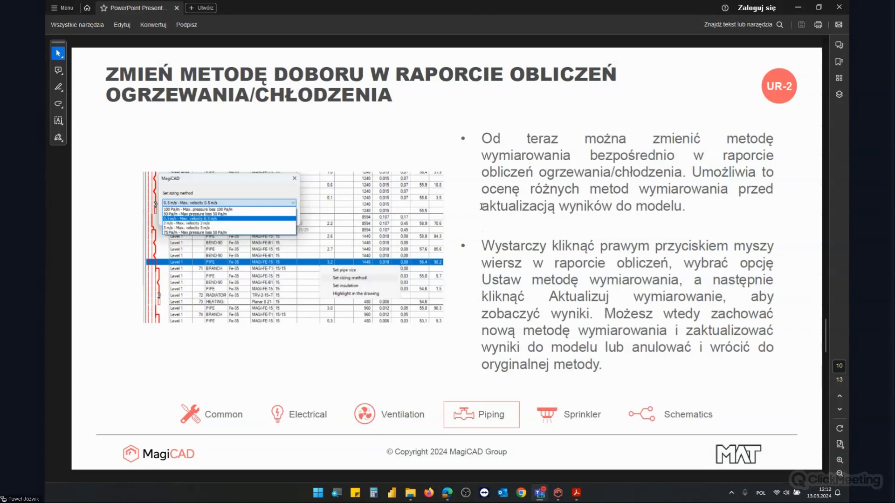
Advance to page 11 on printing the full calculation report
key(Right)
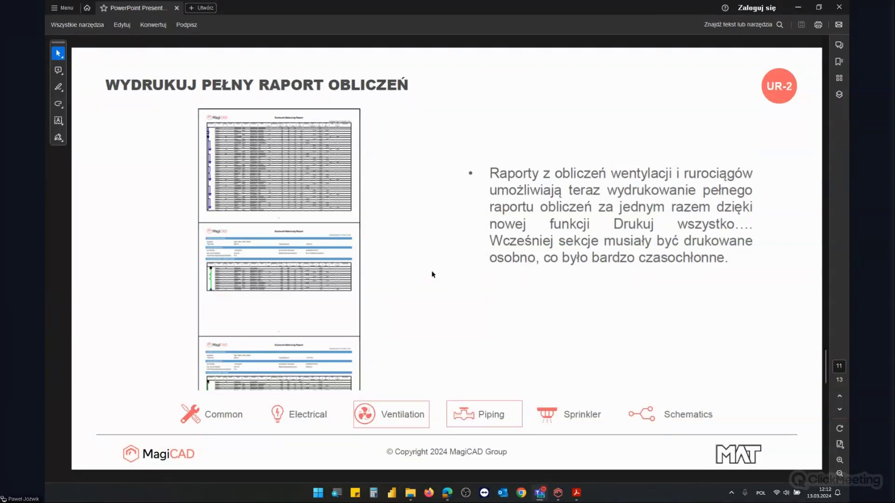
Scroll down to page 12 on project-specific circuit diagram page templates
scroll(432, 273, down, 1)
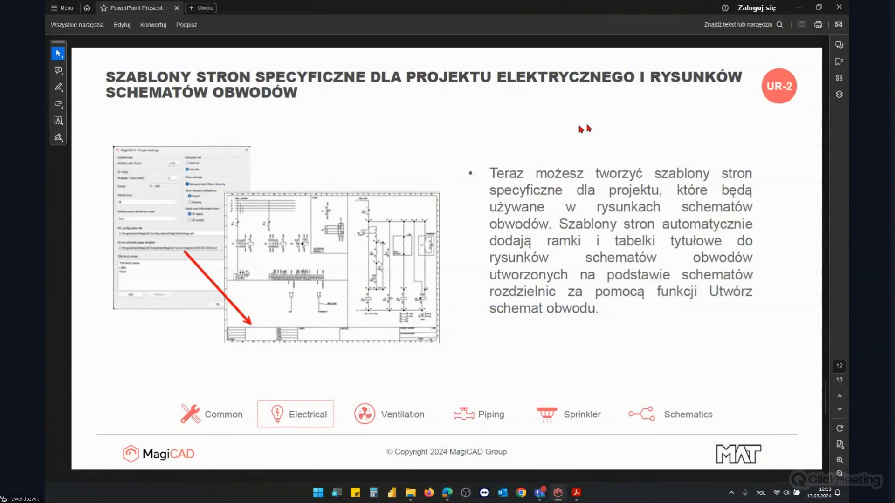
Switch to the AutoCAD drawing and cancel the accidental selection window
key(alt+Tab)
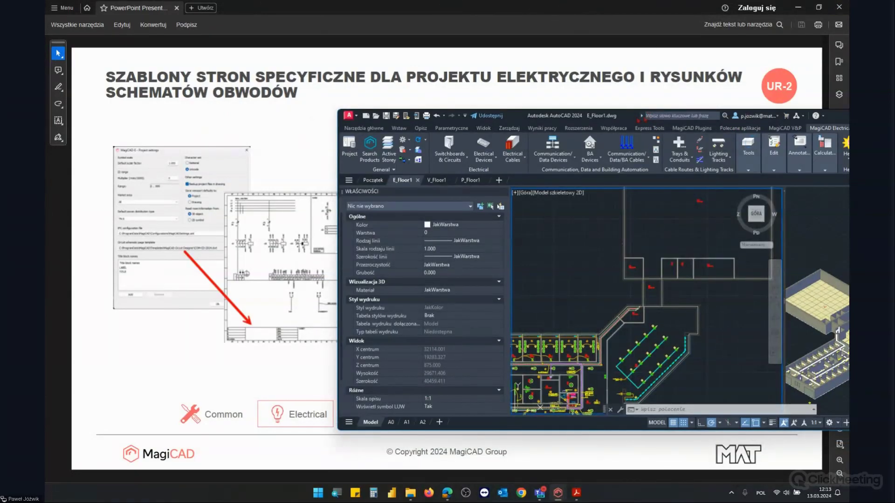
scroll(595, 415, down, 3)
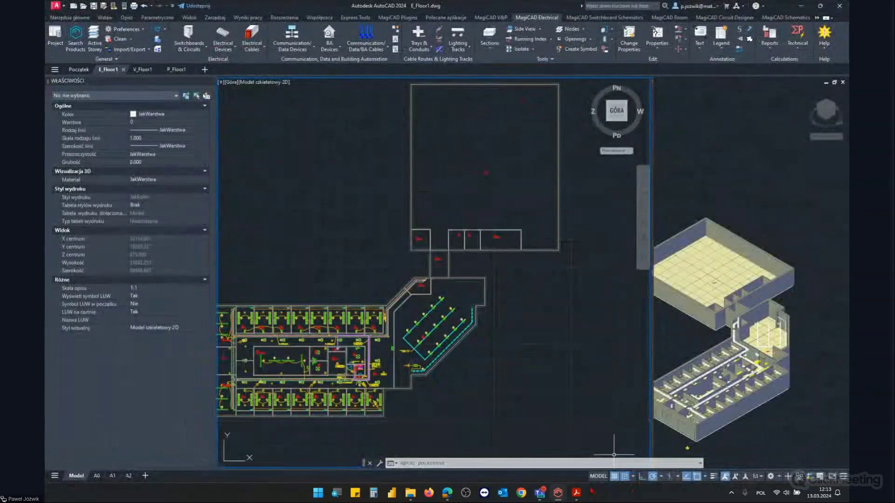
key(alt+Tab)
key(alt+Tab)
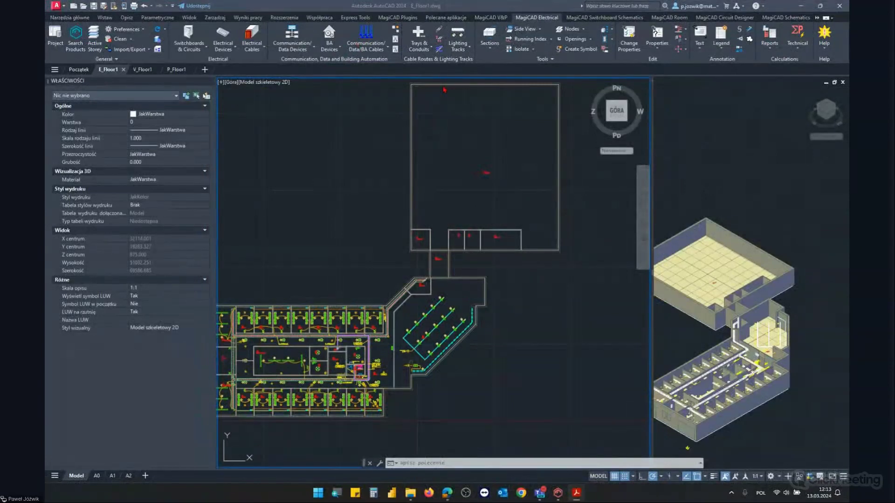
click(314, 162)
key(Escape)
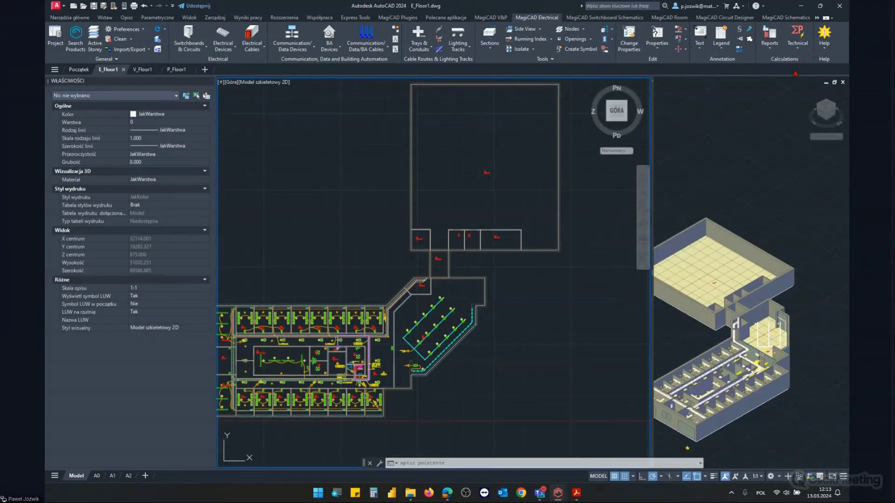
Open the MagiCAD Electrical What's New help at the Release 2024 UR-2 New features page
click(822, 45)
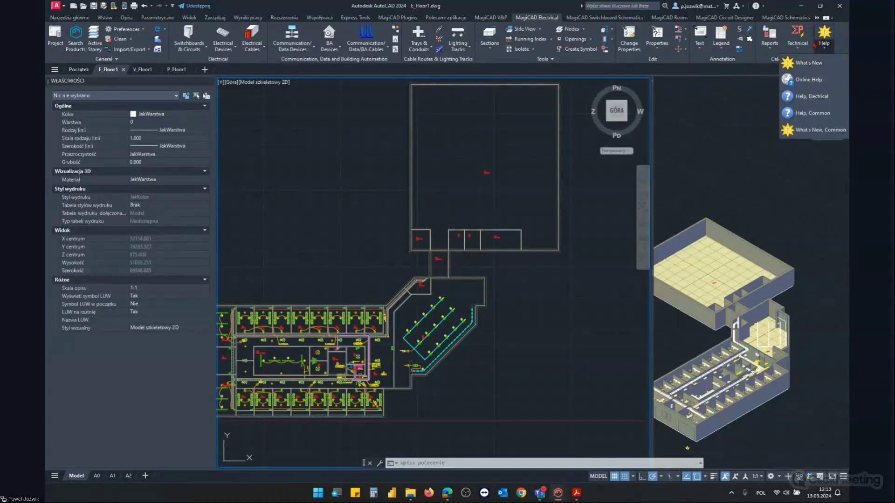
click(802, 130)
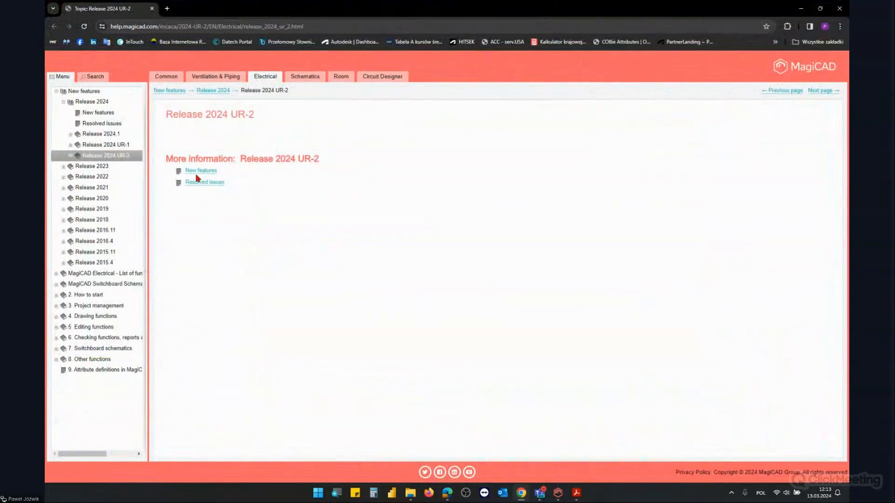
click(198, 171)
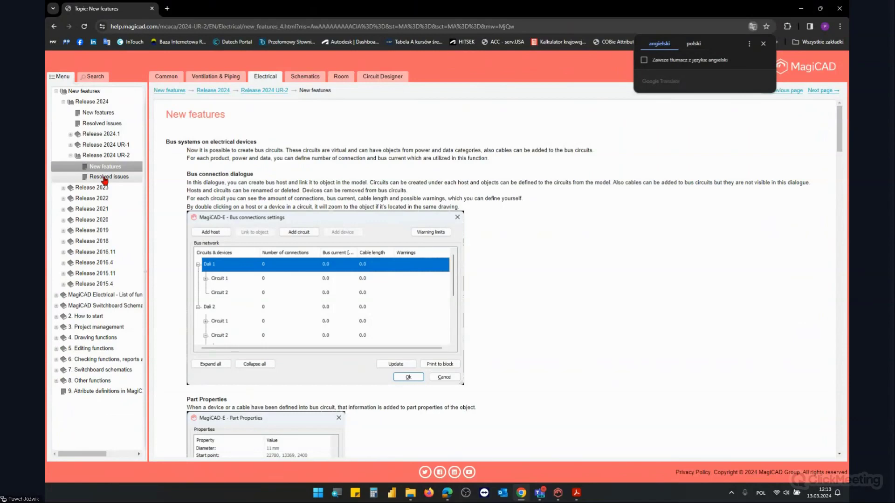
Read through the Electrical UR-2 new features and dismiss the page translation offer
scroll(349, 199, down, 10)
scroll(349, 199, down, 10)
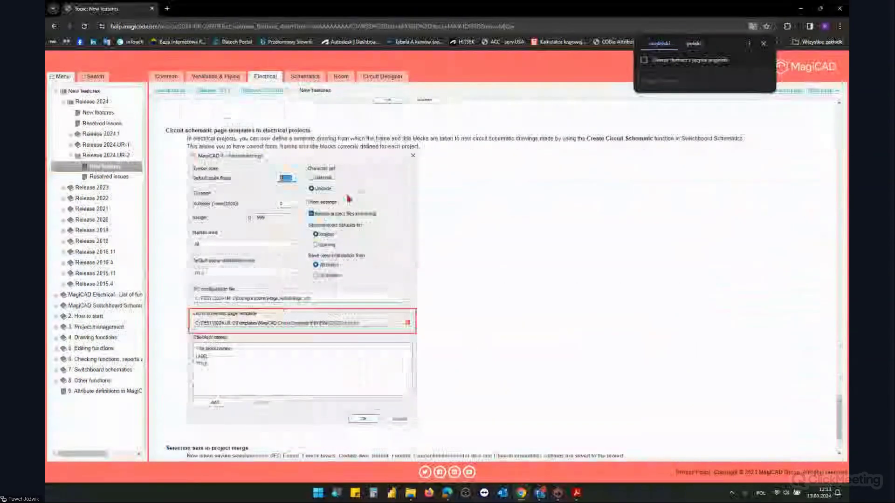
scroll(348, 199, up, 10)
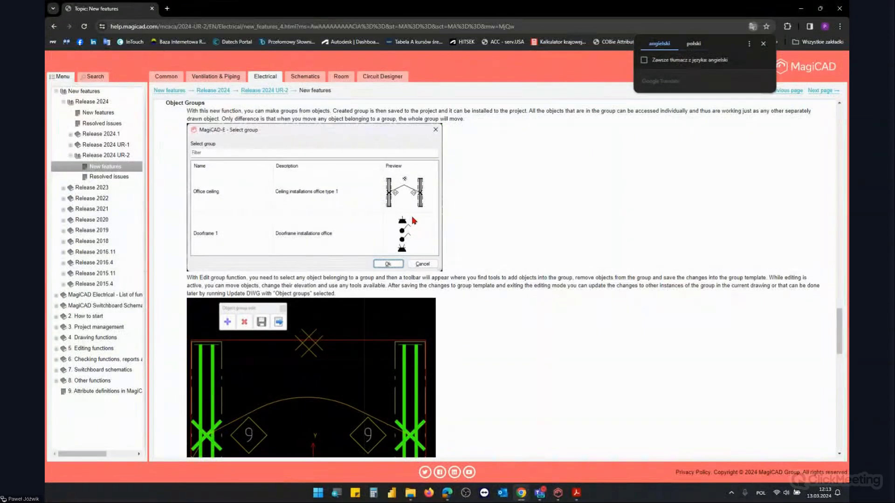
click(763, 44)
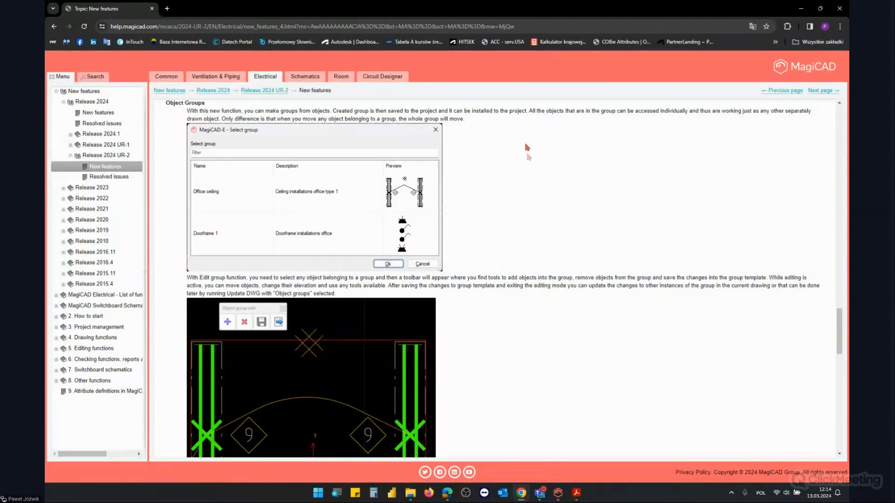
Go to the Ventilation & Piping help guide and expand its New features release list
scroll(533, 161, up, 1)
scroll(533, 163, up, 1)
scroll(531, 163, up, 2)
scroll(531, 163, up, 4)
click(224, 79)
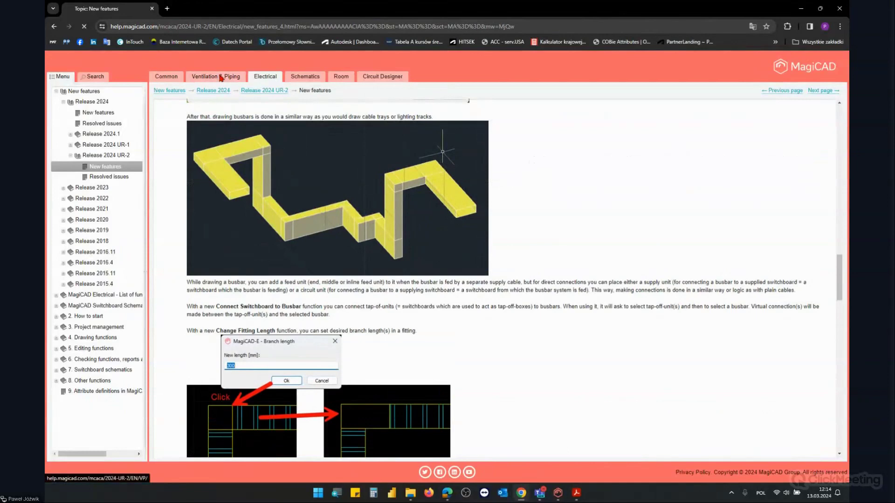
click(56, 92)
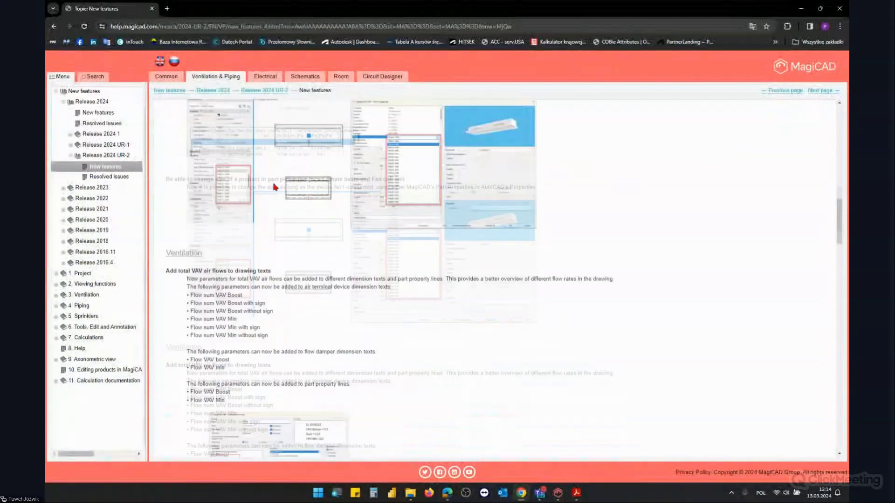
Browse the release list and read the Release 2024 UR-2 Resolved issues page
scroll(283, 191, up, 1)
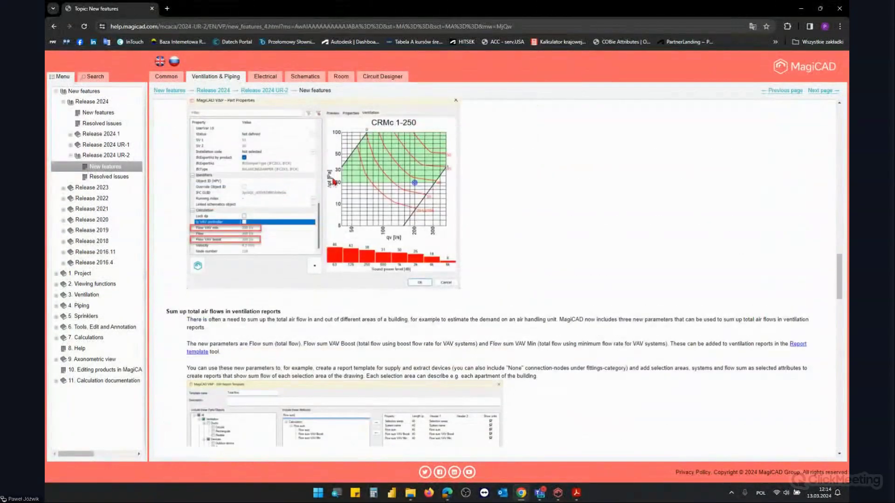
scroll(338, 177, down, 5)
scroll(338, 178, down, 5)
scroll(338, 179, down, 5)
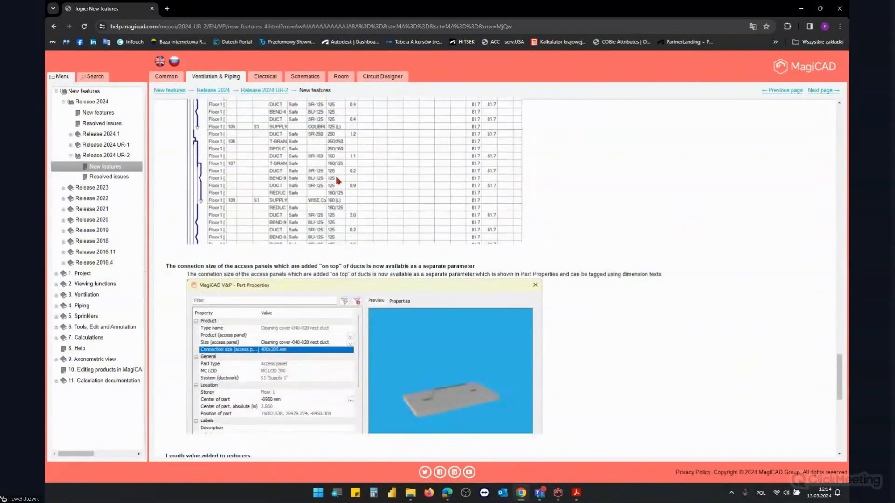
scroll(338, 180, up, 20)
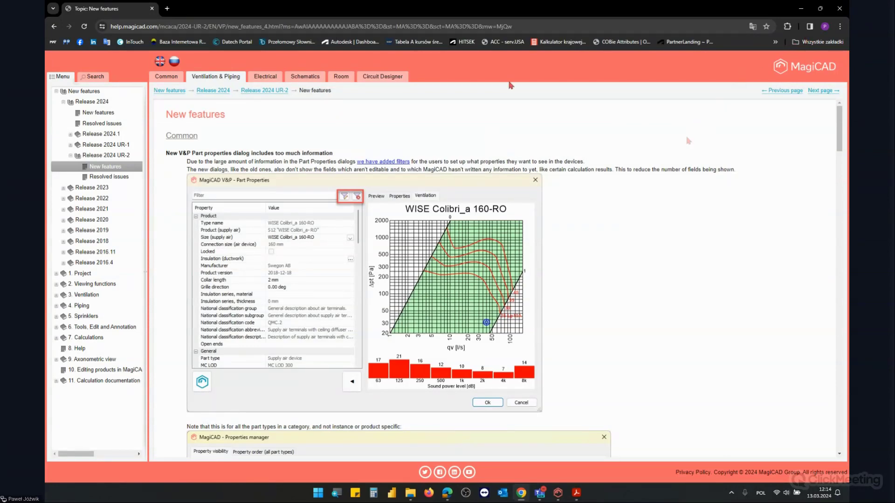
click(135, 177)
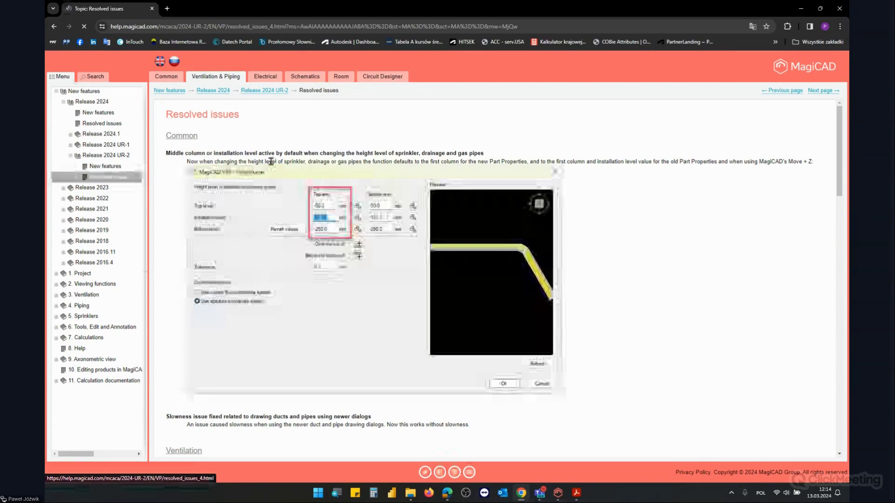
scroll(275, 163, down, 5)
scroll(279, 168, down, 5)
scroll(282, 169, down, 5)
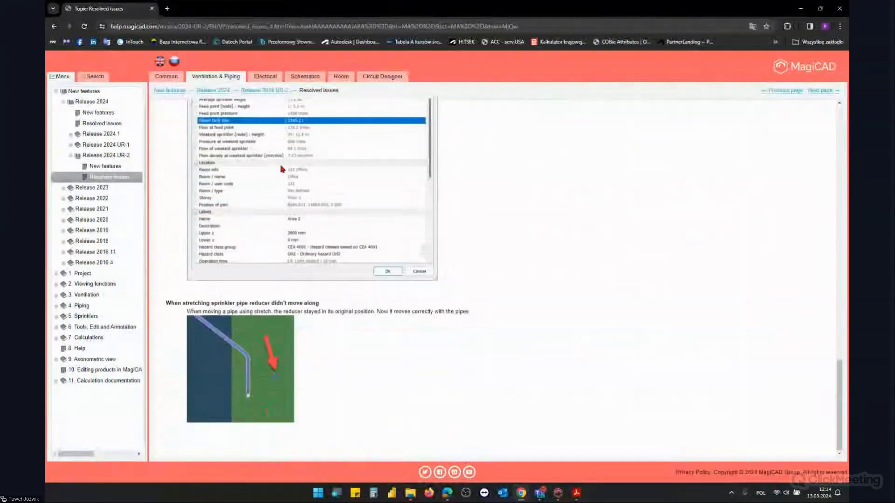
View the Release 2024 UR-1, 2024.1 and UR-2 overview pages, then close the help browser
click(104, 145)
click(103, 133)
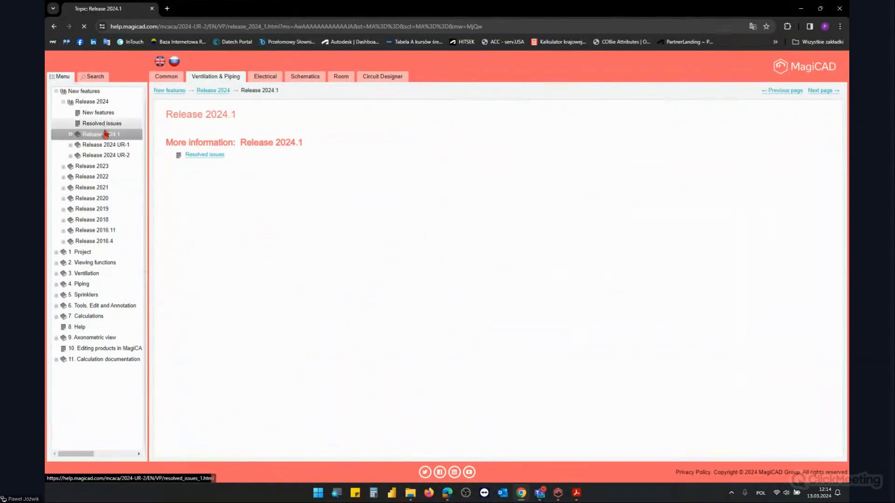
click(102, 146)
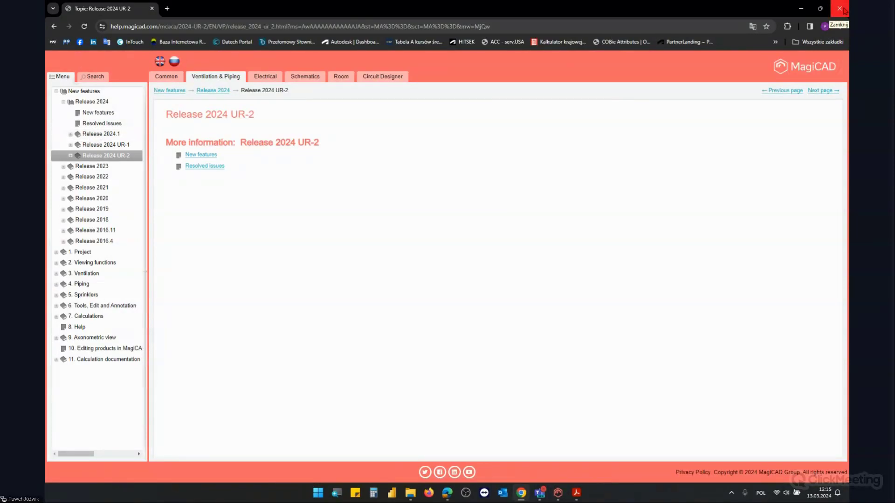
click(840, 8)
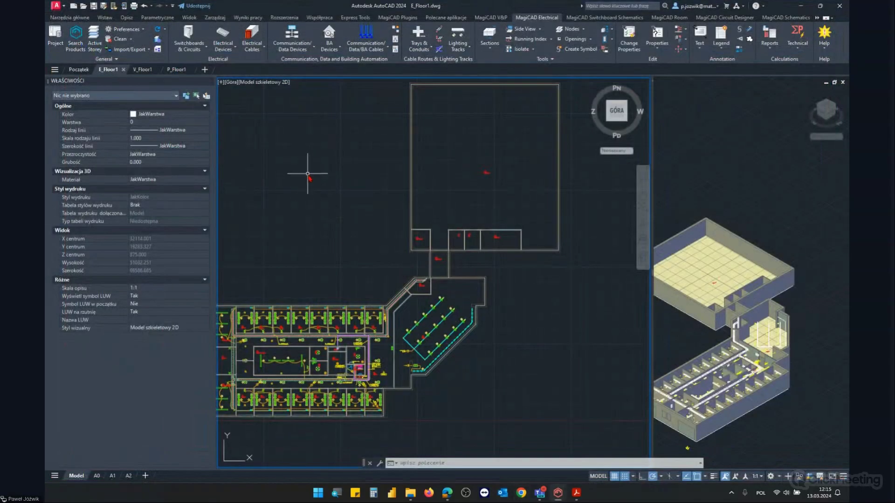
Start a BTS-Cu-1600A Busbar Trunking System from the Electrical Cables tools
scroll(310, 180, down, 2)
mouse_move(300, 189)
middle_down()
mouse_move(352, 240)
mouse_move(342, 239)
middle_up()
scroll(350, 239, up, 2)
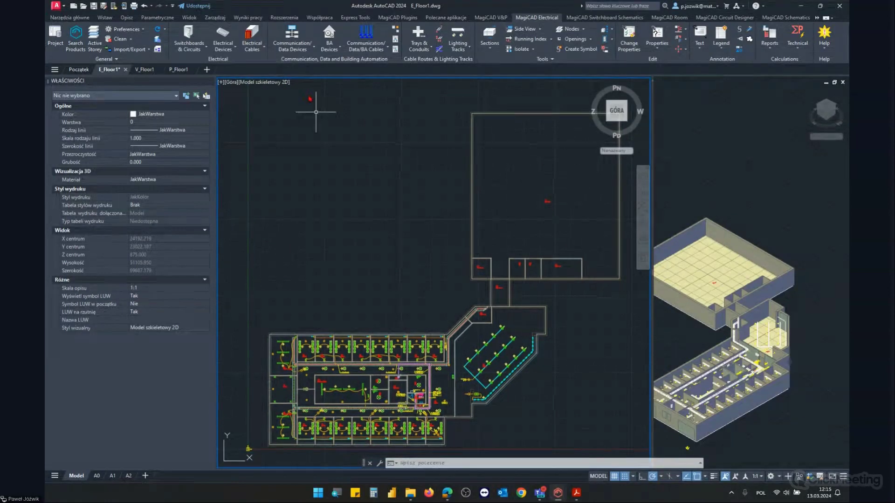
click(251, 45)
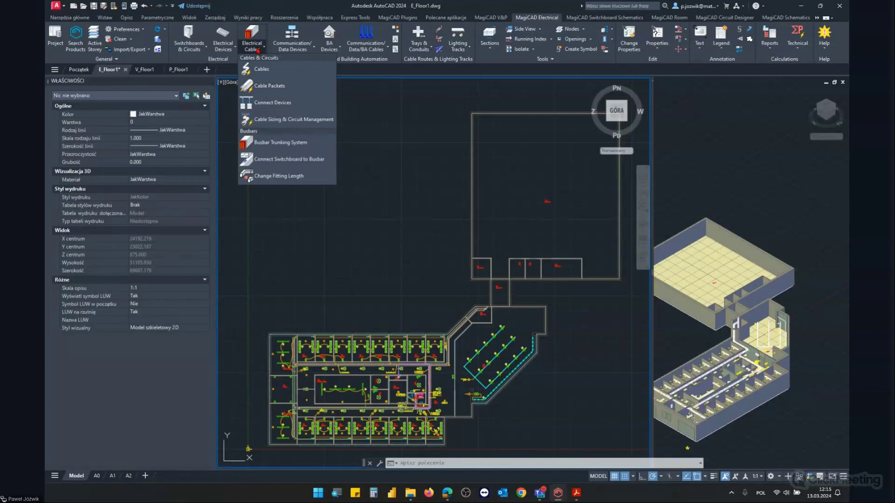
click(259, 50)
click(262, 52)
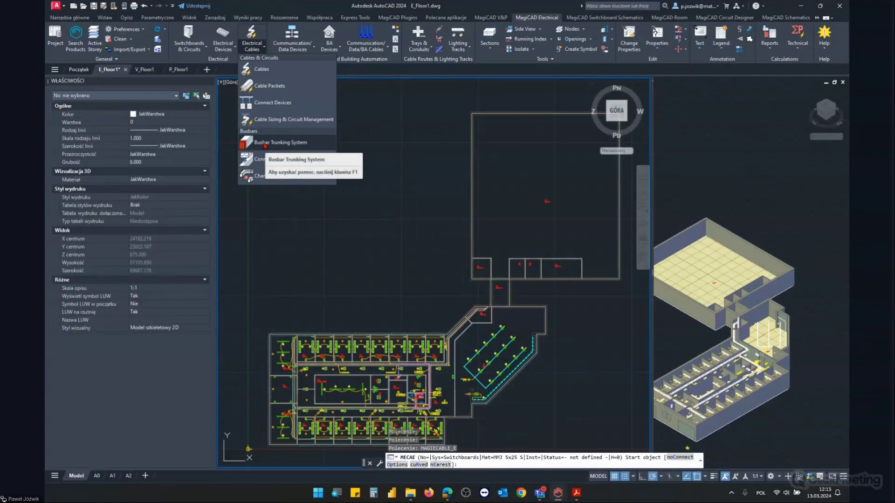
click(265, 146)
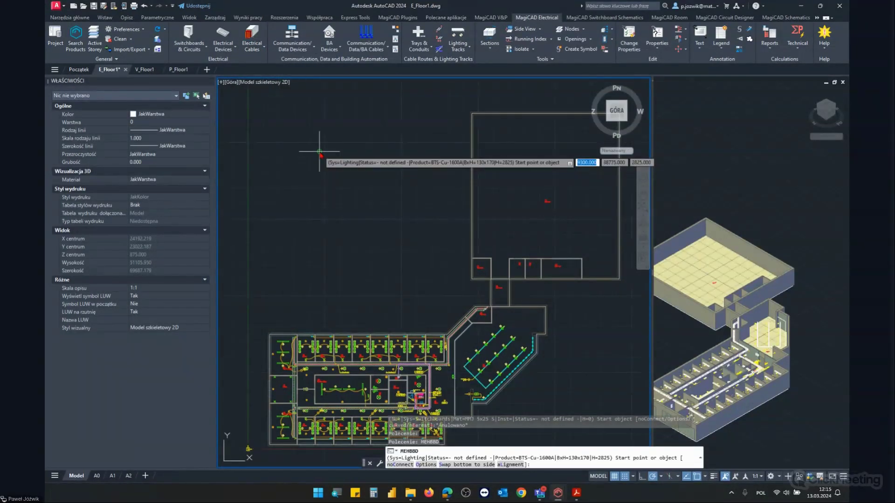
scroll(342, 209, up, 2)
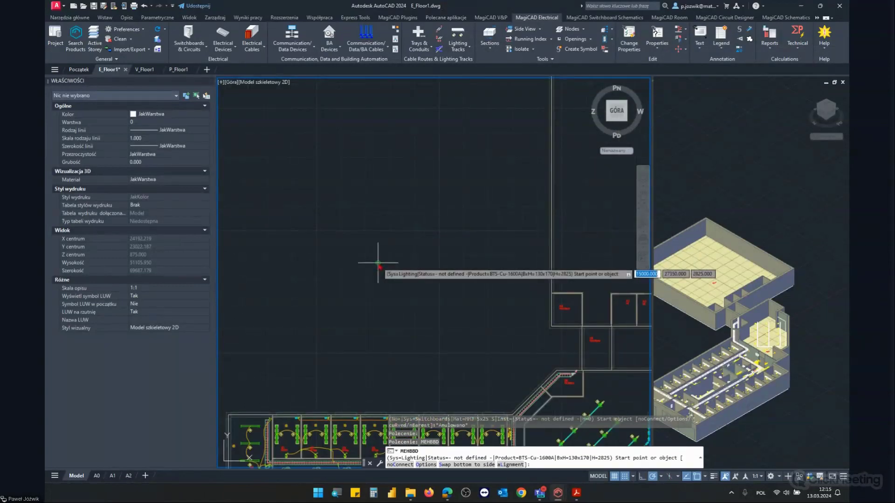
Route the busbar run at 2825 mm elevation with a right-angle bend
click(465, 270)
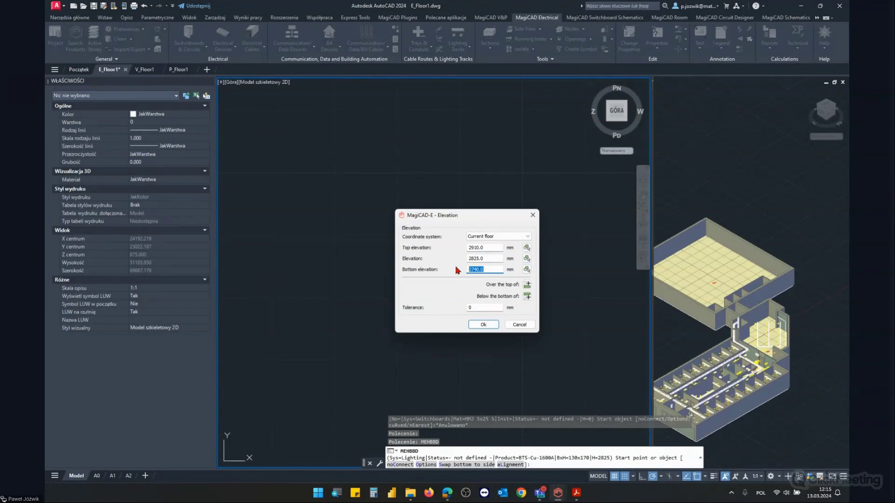
key(Return)
scroll(319, 289, up, 3)
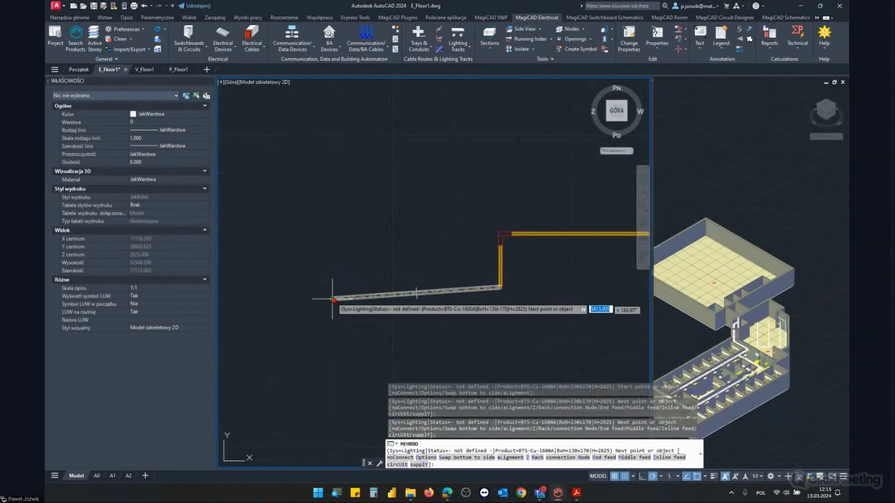
click(333, 288)
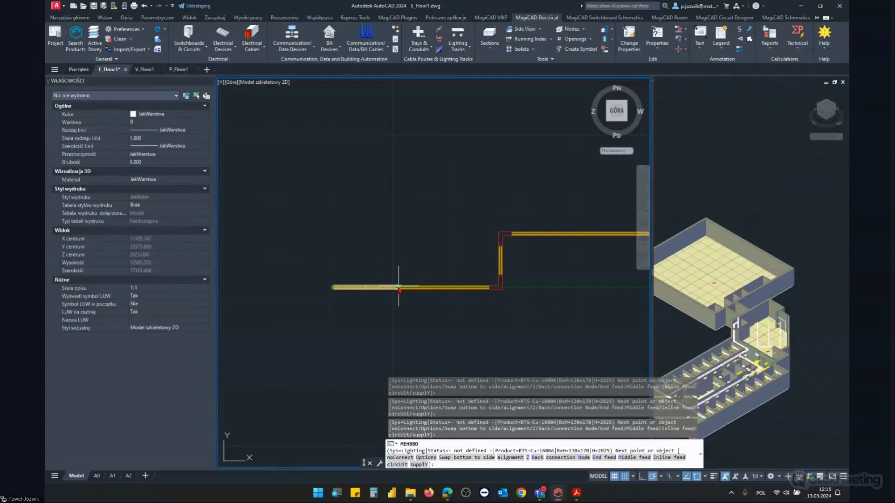
scroll(606, 280, down, 5)
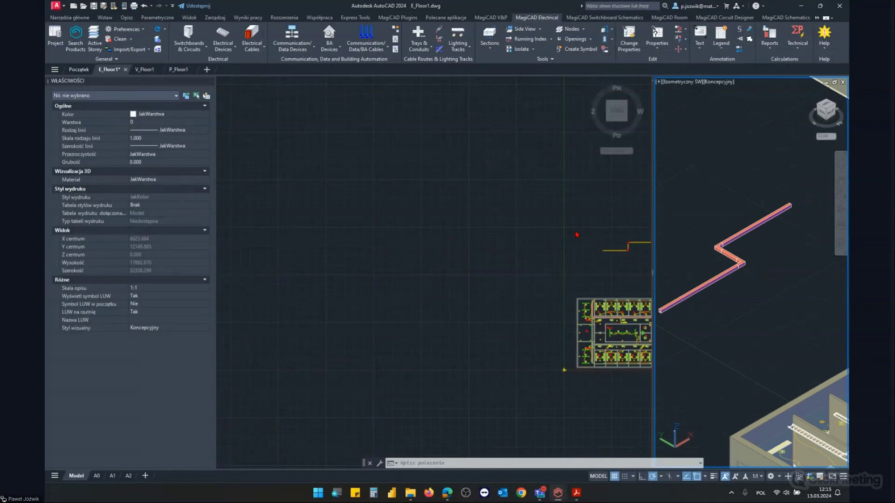
click(618, 263)
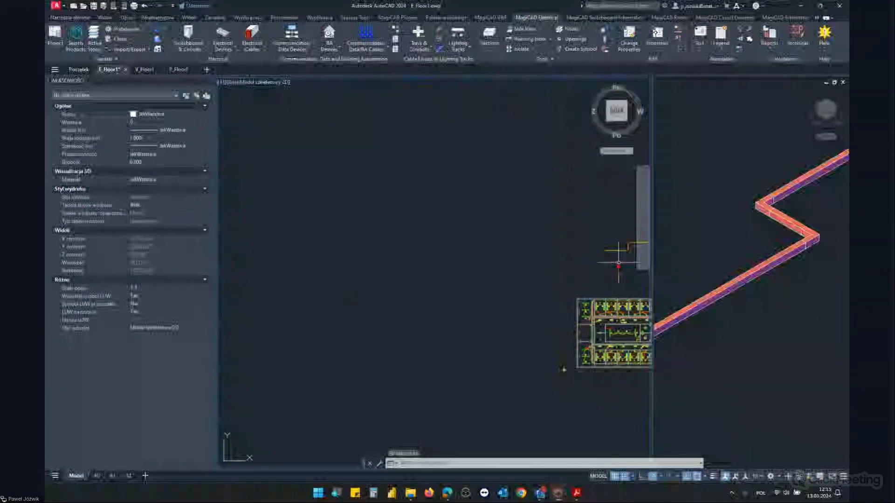
scroll(424, 263, up, 5)
scroll(410, 260, up, 3)
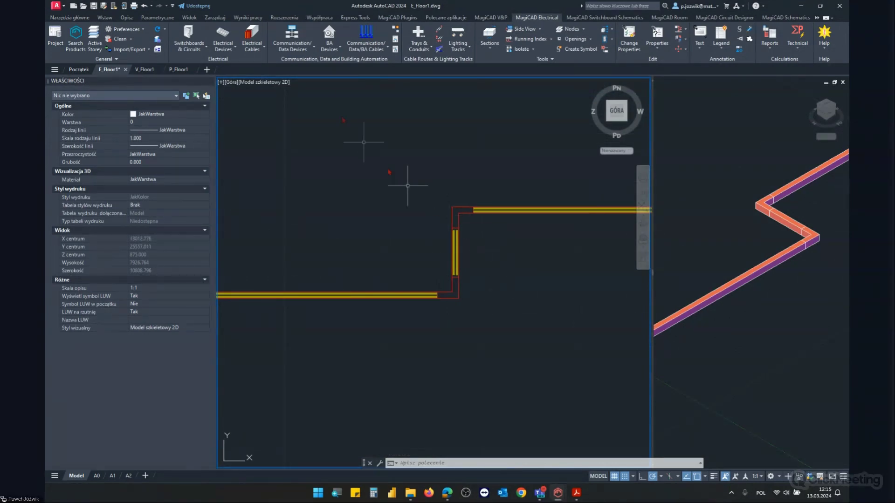
click(259, 48)
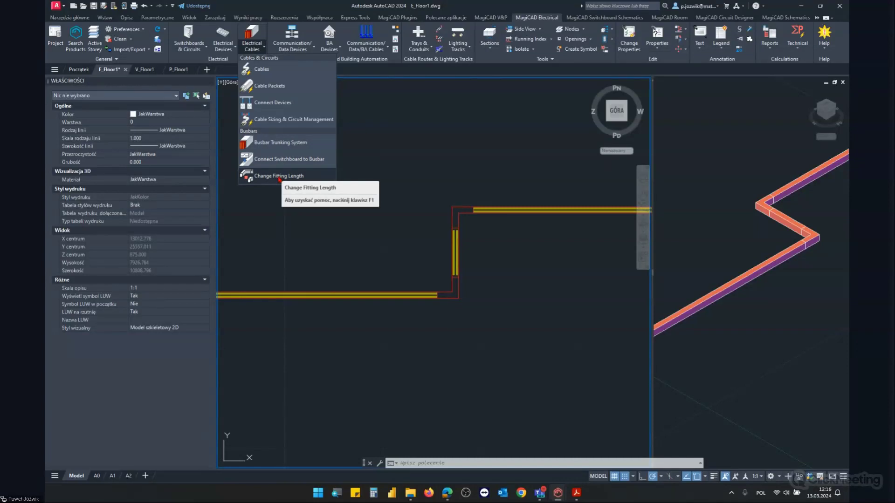
Pick the busbar ends at the corner fitting, then delete the upper horizontal busbar
click(279, 176)
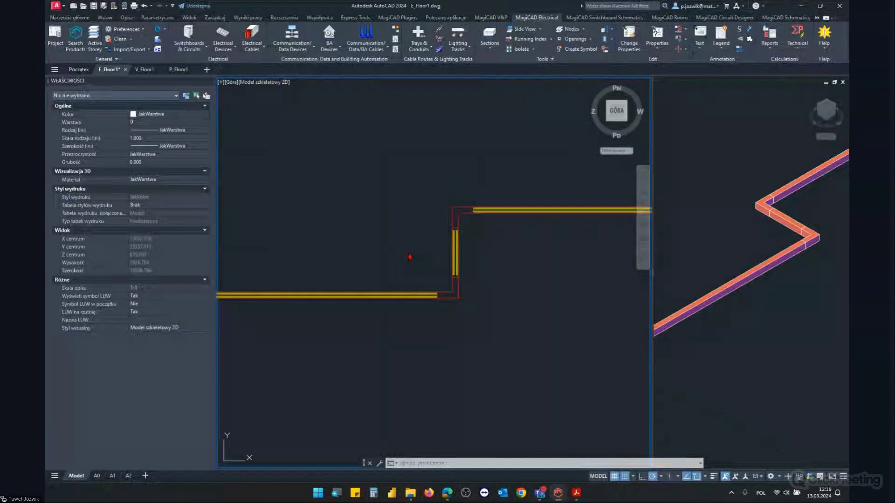
scroll(447, 289, up, 2)
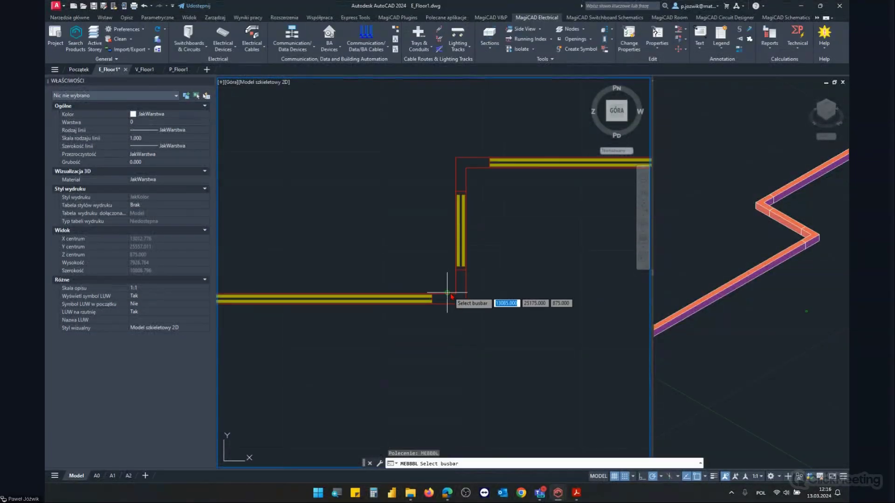
click(435, 299)
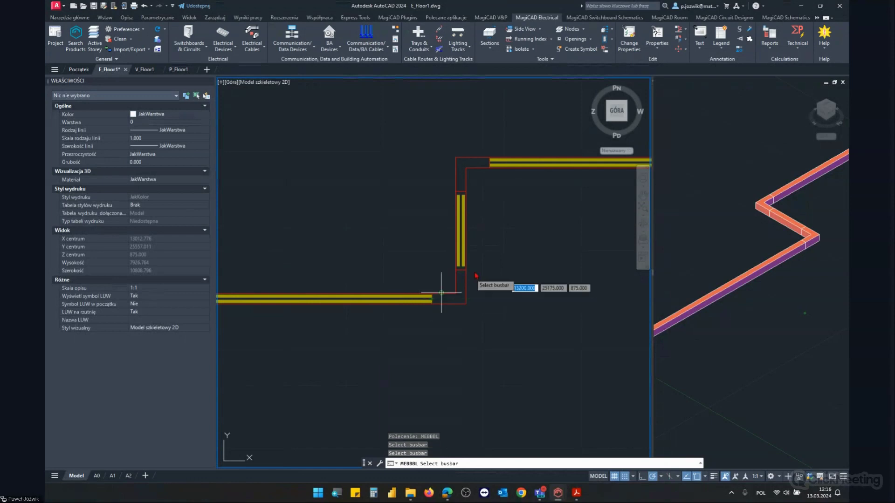
click(466, 280)
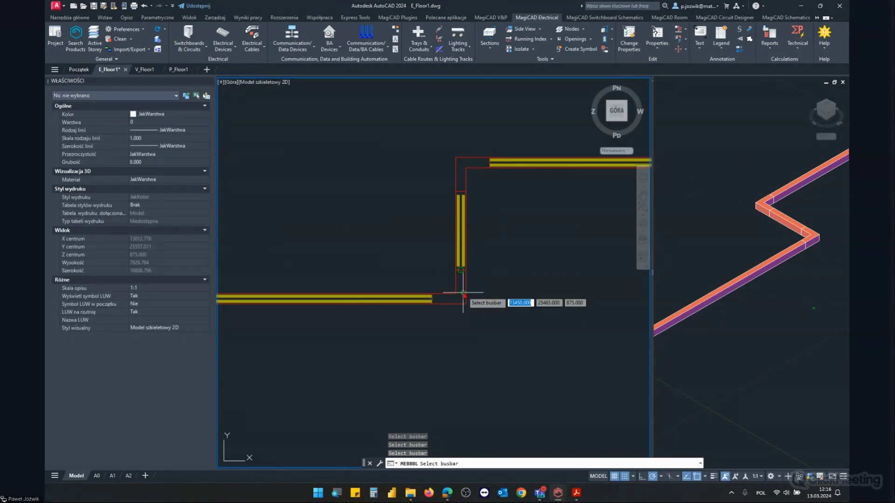
key(Escape)
click(494, 161)
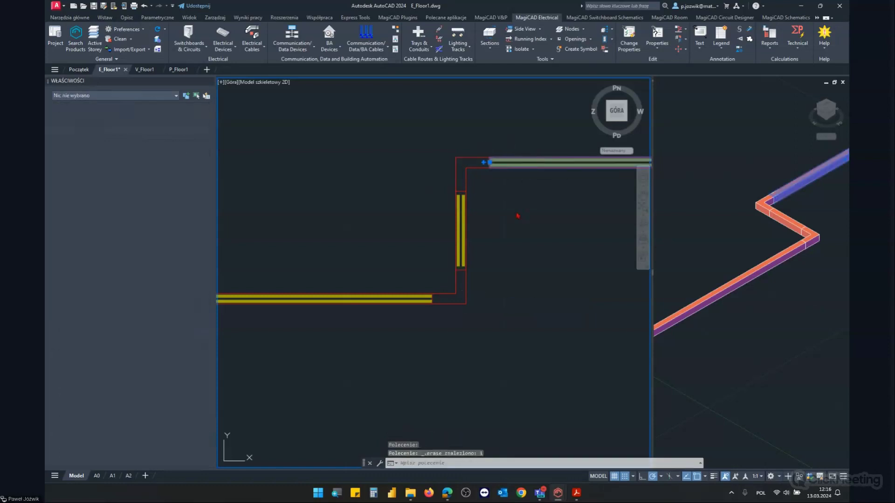
key(Delete)
Try a 150 mm fitting length on the vertical busbar, then cancel the selection
click(256, 52)
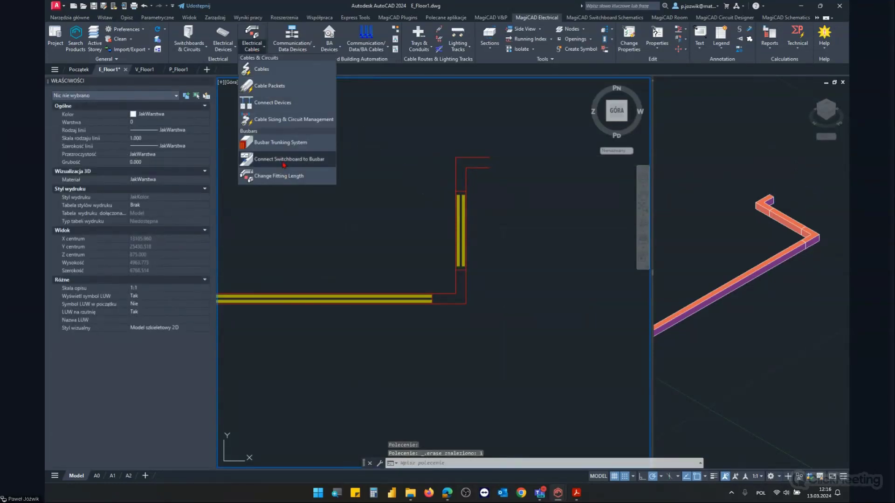
click(270, 177)
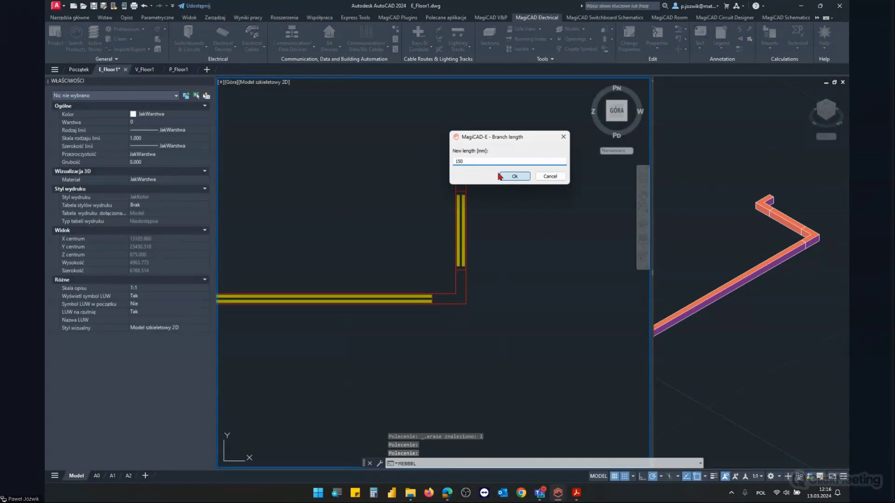
click(503, 177)
click(490, 162)
click(463, 158)
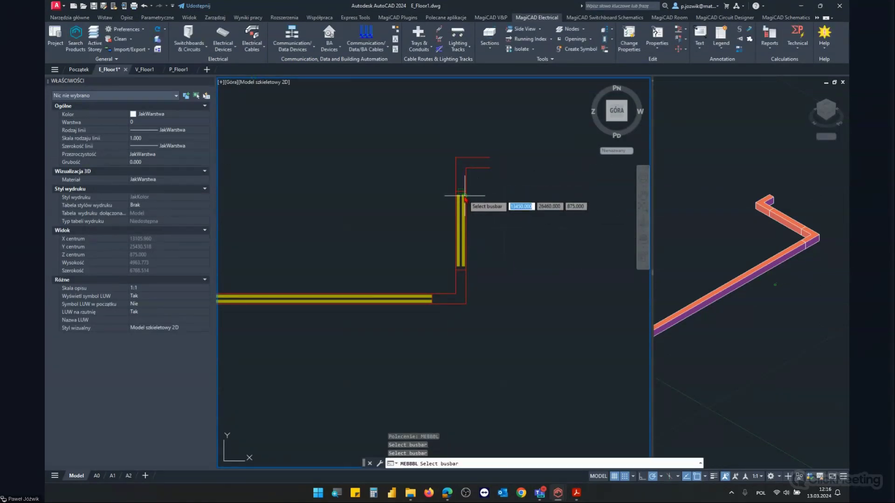
click(461, 191)
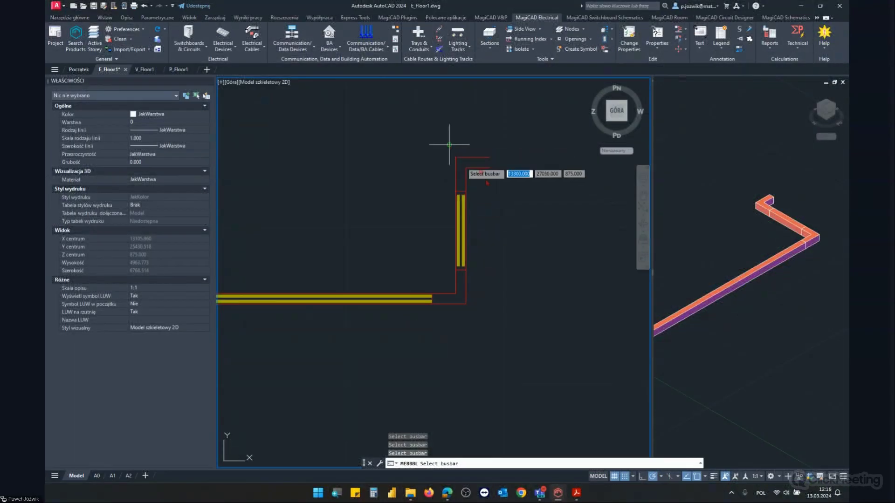
key(Escape)
key(Escape)
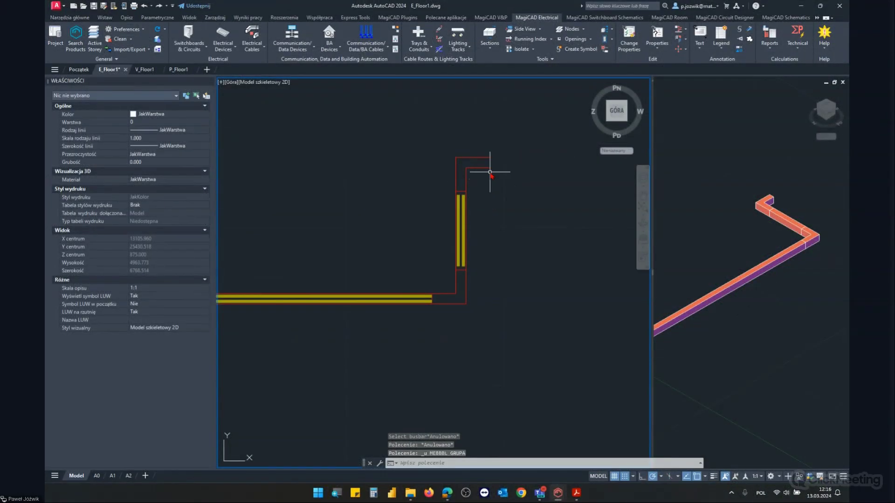
Undo to restore the deleted upper horizontal busbar
click(477, 181)
key(ctrl+z)
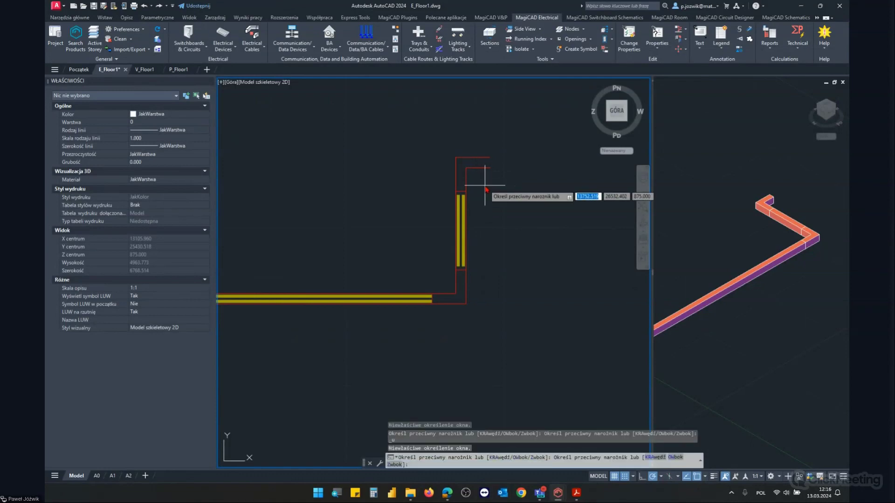
key(Escape)
key(ctrl+z)
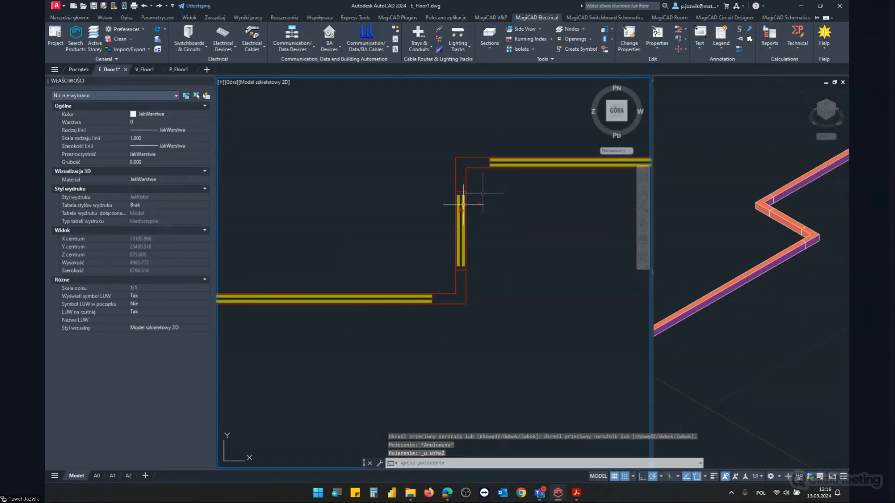
Set a 300 mm branch length on the bend between the horizontal and vertical busbars
click(253, 47)
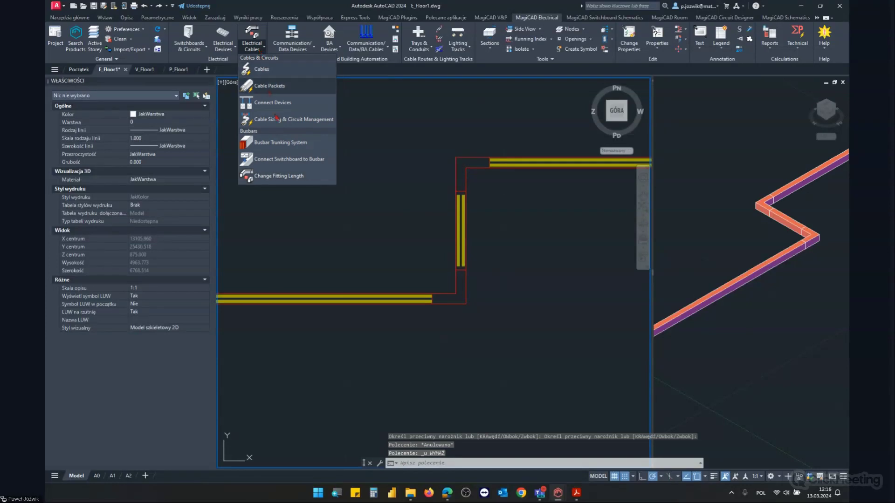
double_click(449, 302)
text(300)
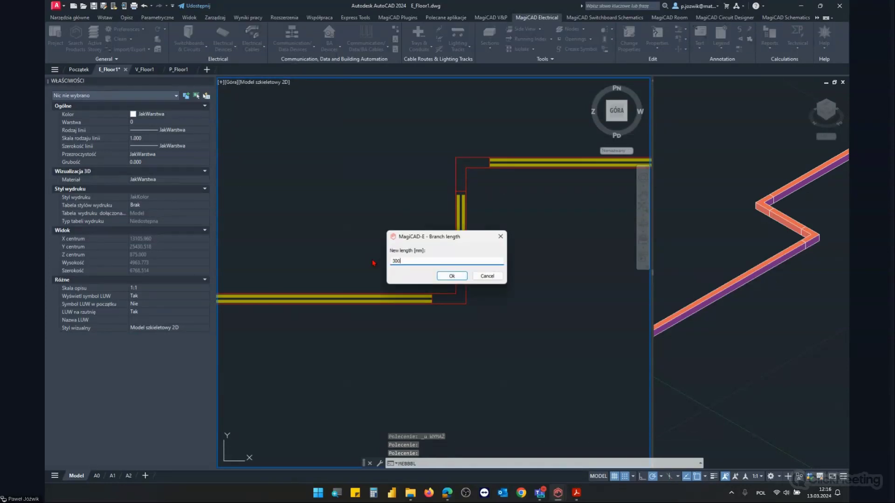
click(452, 276)
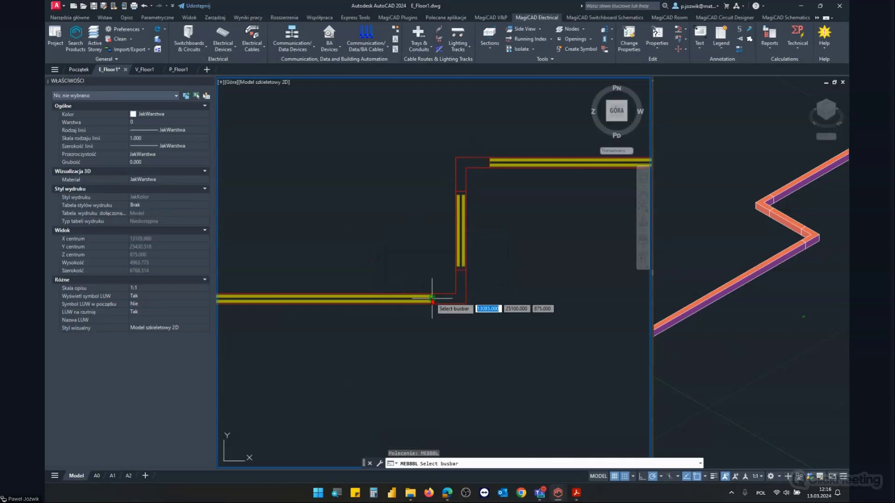
click(432, 300)
click(457, 298)
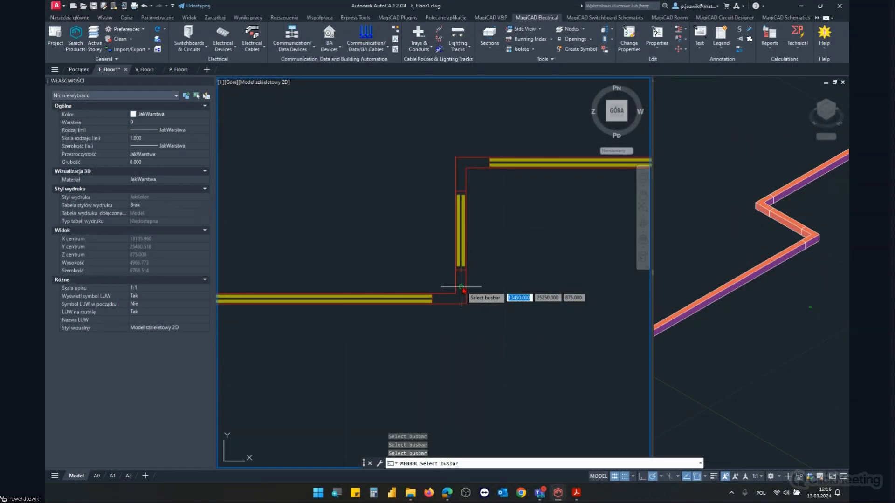
key(Escape)
key(Escape)
key(Escape)
scroll(416, 277, down, 8)
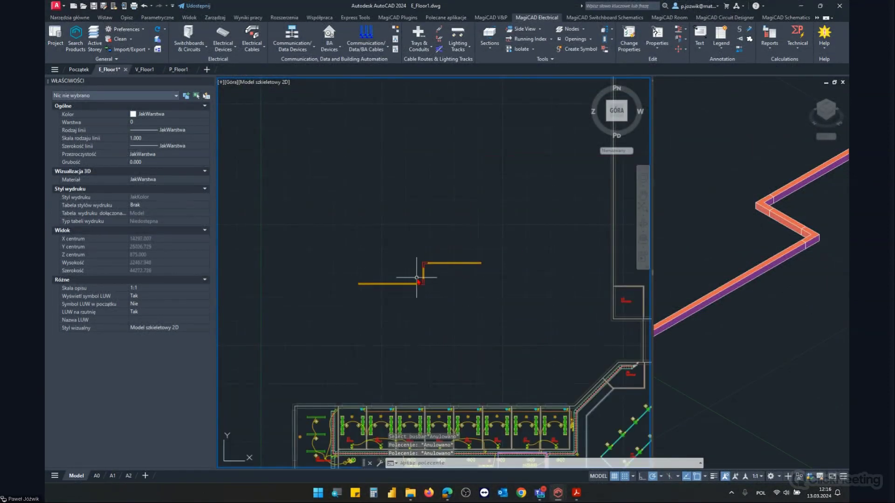
Inspect the upper busbar bend and attempt a fitting length change, cancelling the pick
scroll(407, 250, up, 4)
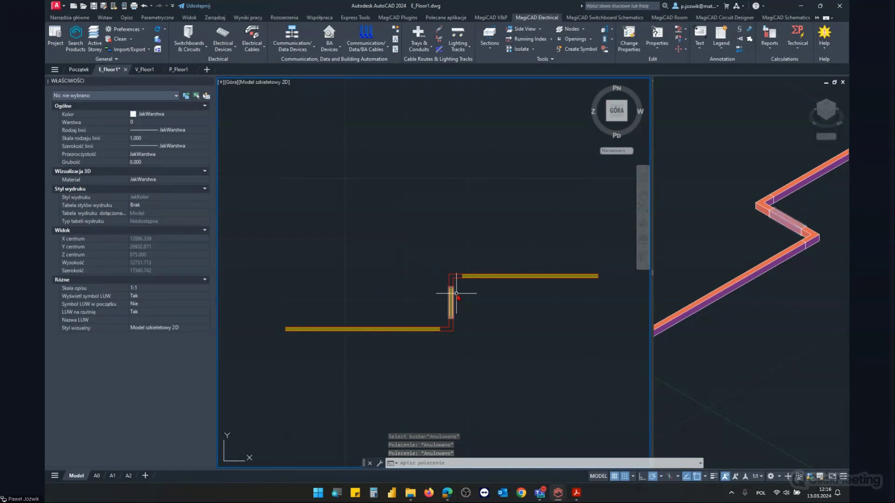
scroll(456, 294, up, 4)
click(444, 251)
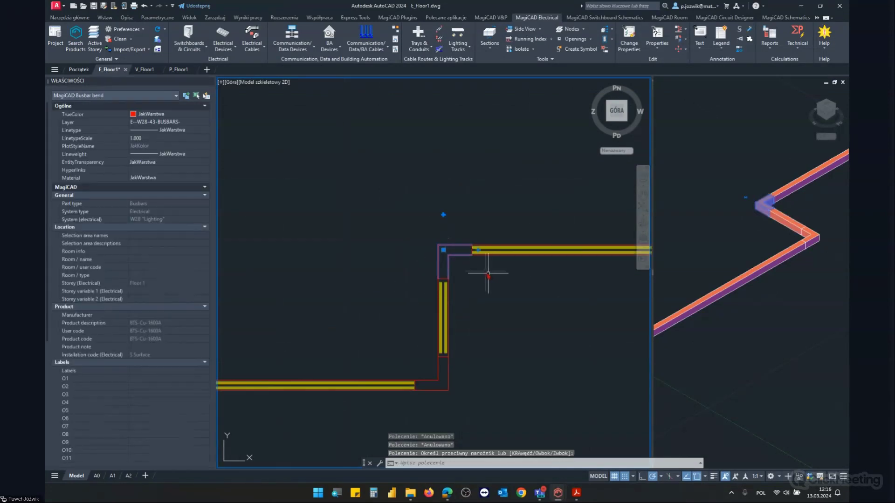
scroll(488, 274, up, 4)
key(Escape)
key(Escape)
click(251, 50)
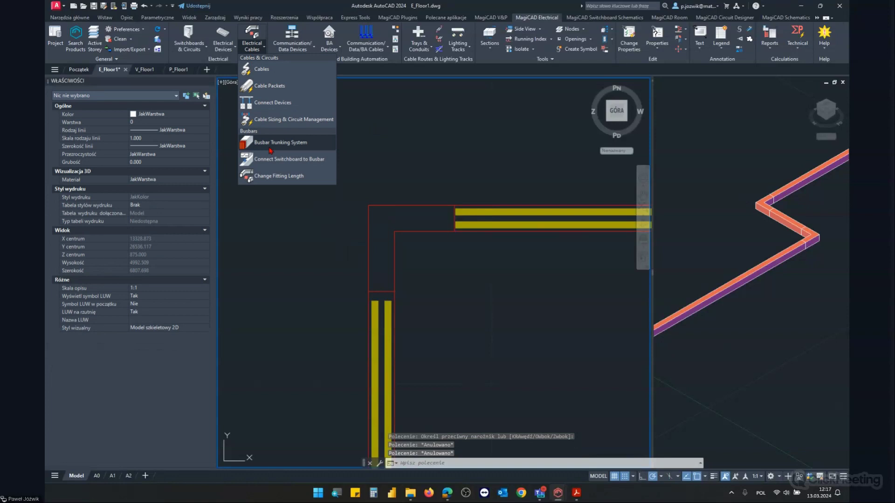
click(279, 176)
click(466, 222)
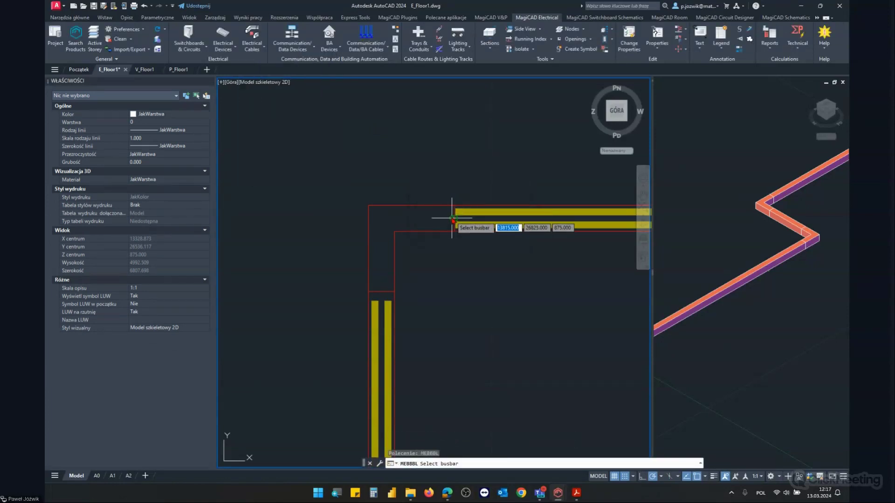
click(453, 216)
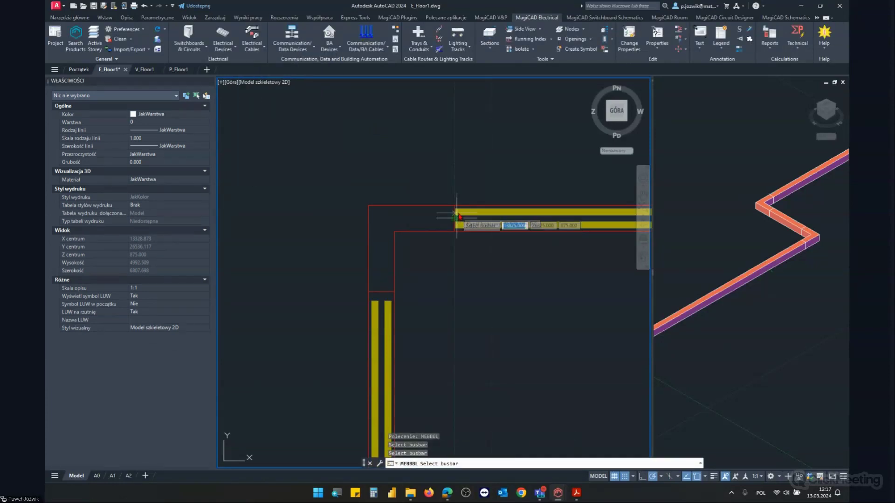
key(Escape)
key(Escape)
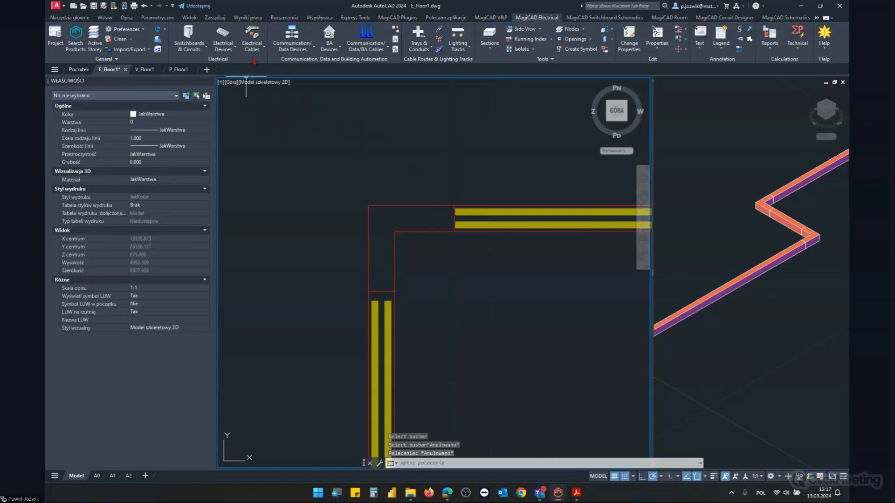
Retry the fitting length change on the upper bend, again cancelling the pick
click(252, 46)
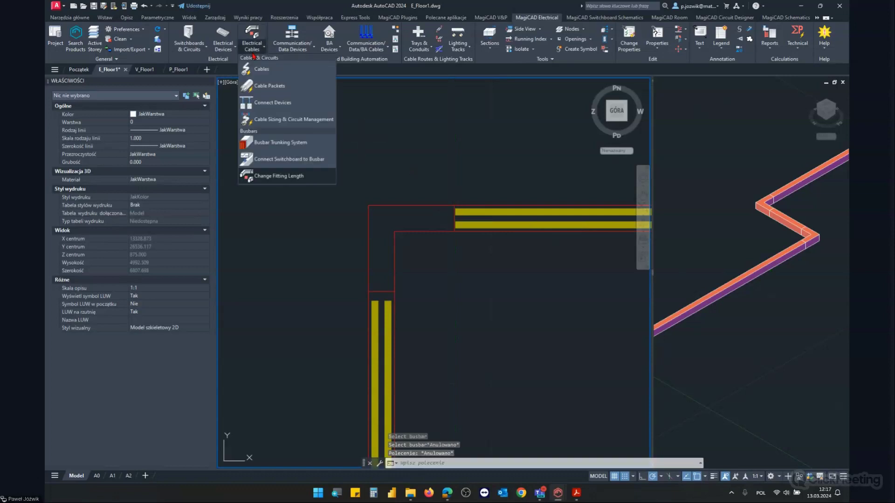
click(272, 176)
click(486, 241)
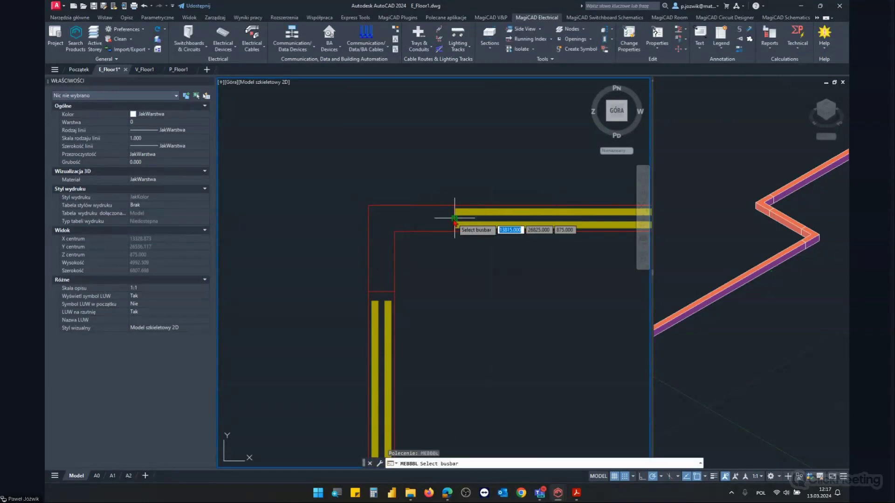
click(448, 209)
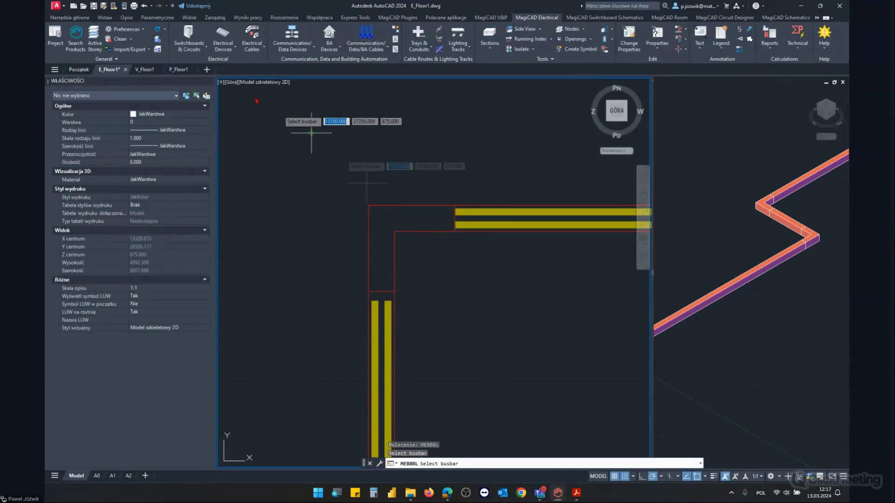
key(Escape)
Confirm a 150 mm branch length for the upper busbar bend
click(251, 45)
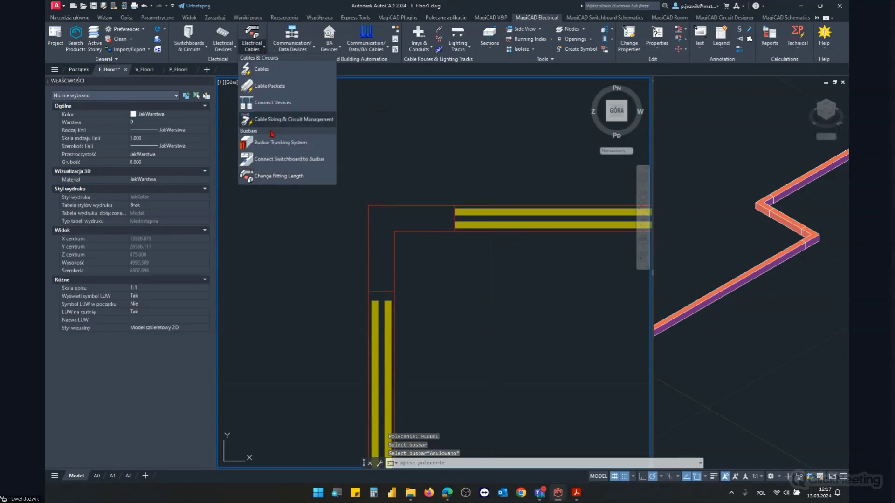
click(261, 176)
click(450, 219)
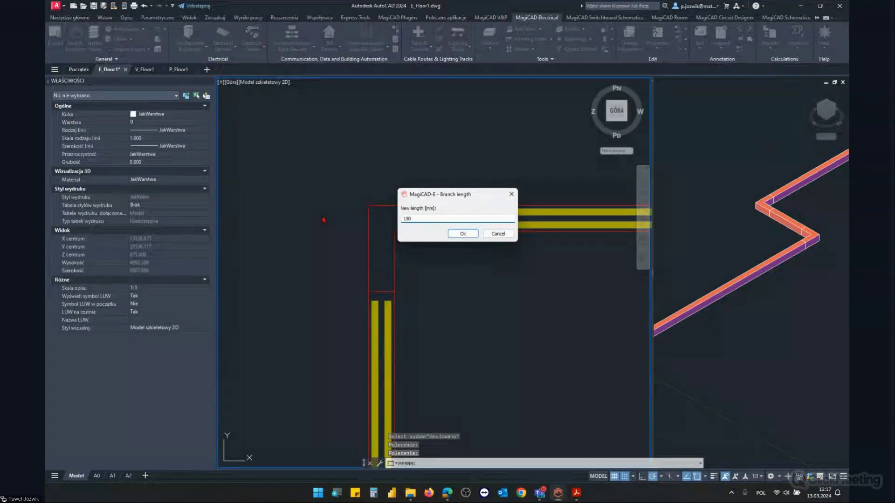
key(Return)
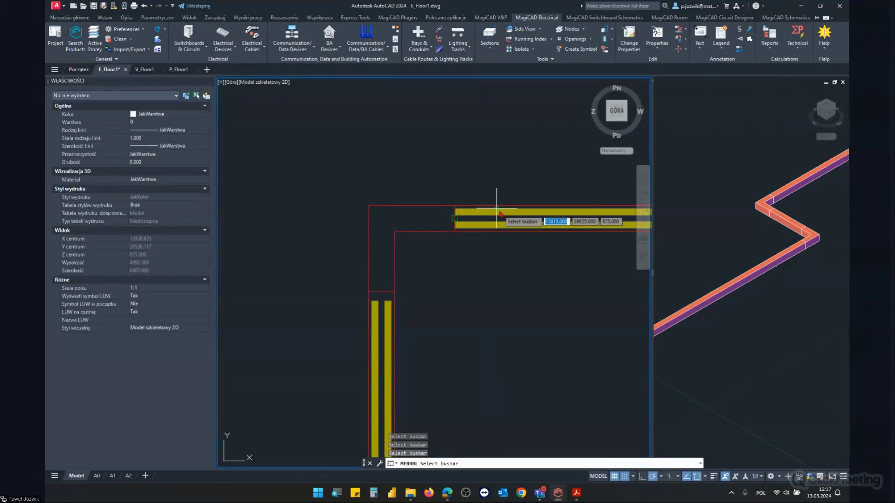
key(Escape)
scroll(420, 279, down, 2)
scroll(427, 303, down, 2)
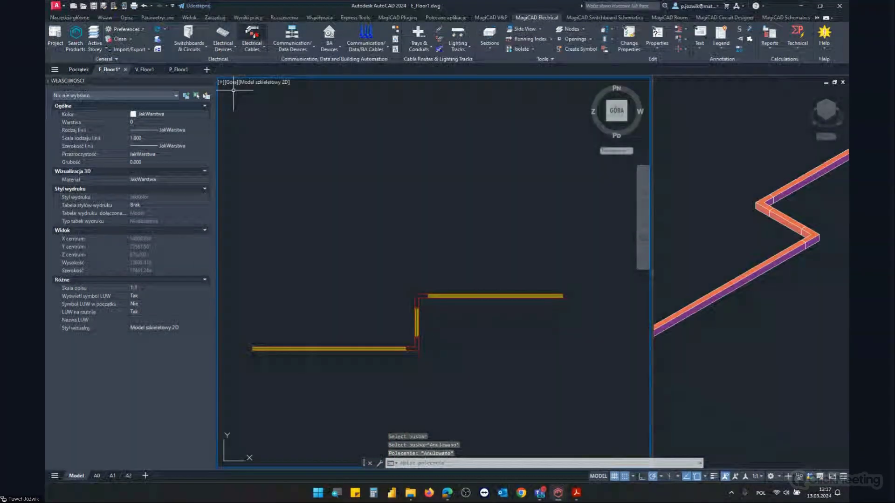
click(252, 37)
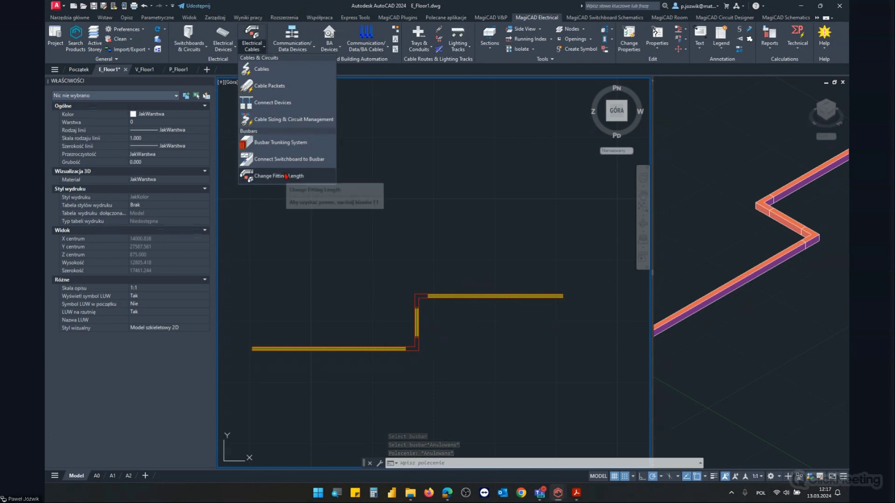
Crossing-select all five busbar pieces and delete the whole run
key(Escape)
key(Escape)
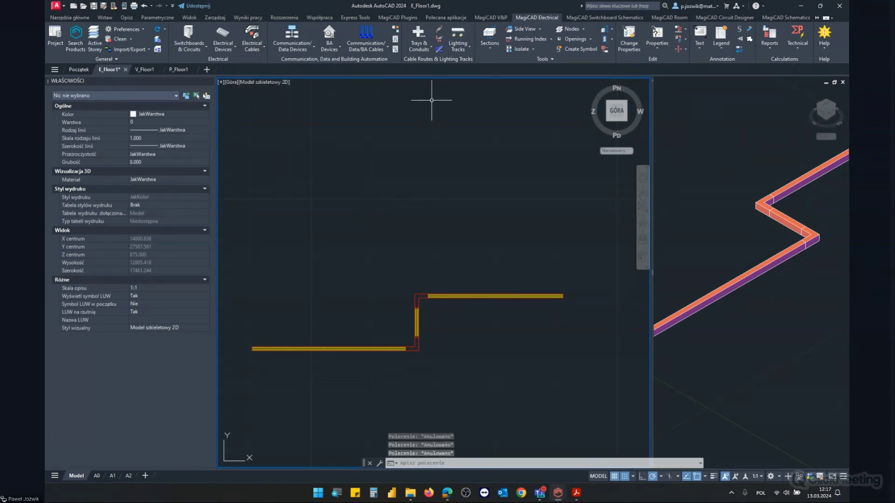
click(471, 238)
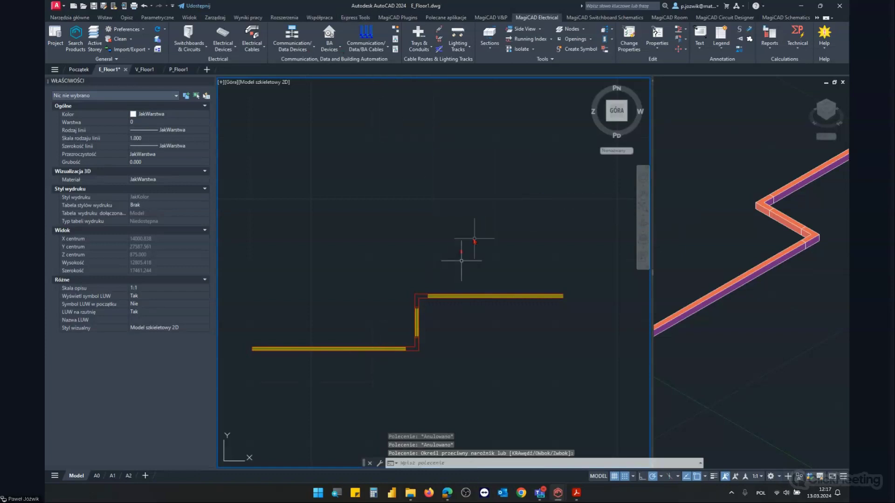
click(358, 345)
key(Escape)
click(449, 226)
click(366, 368)
key(Delete)
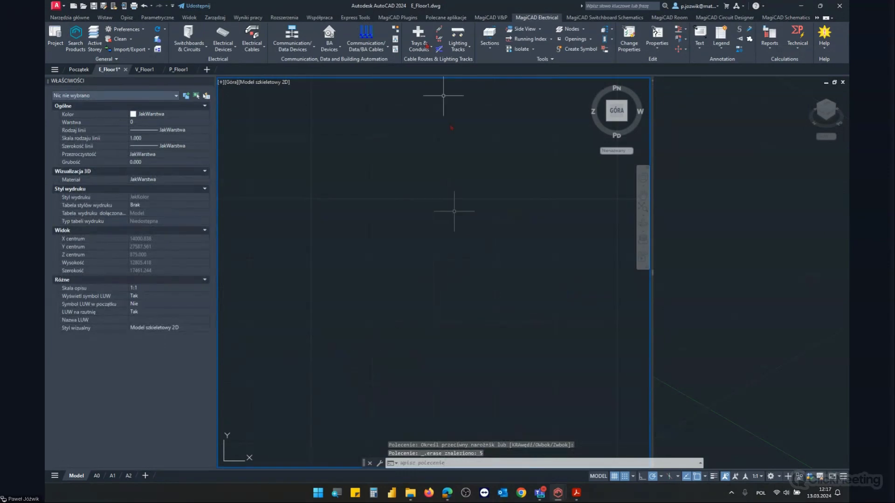
click(387, 48)
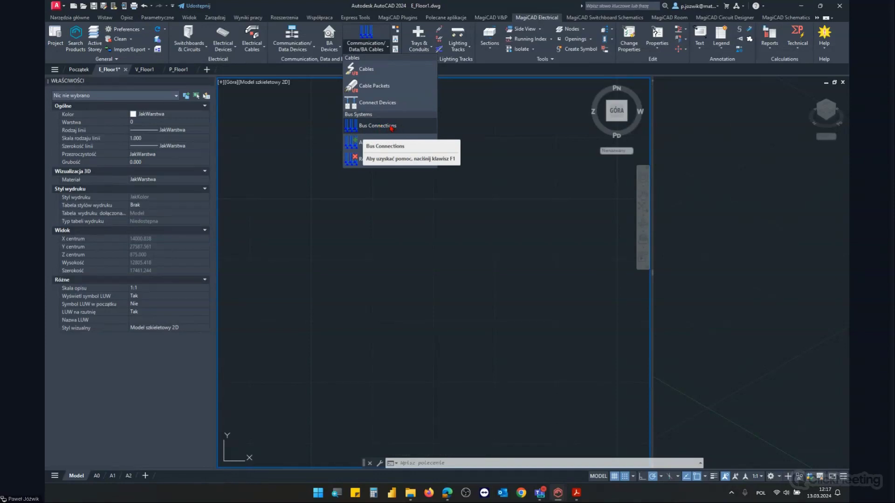
In bus connection settings, pick switchboard SB10.1 as the bus host
click(391, 128)
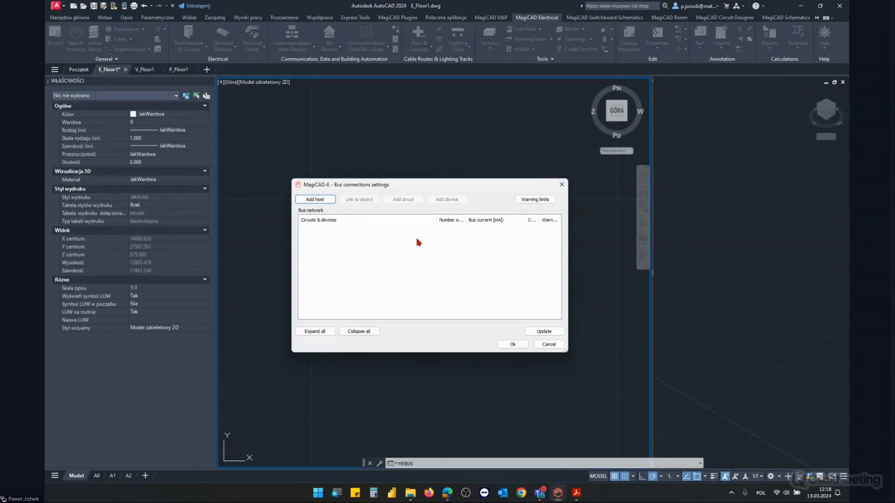
click(315, 199)
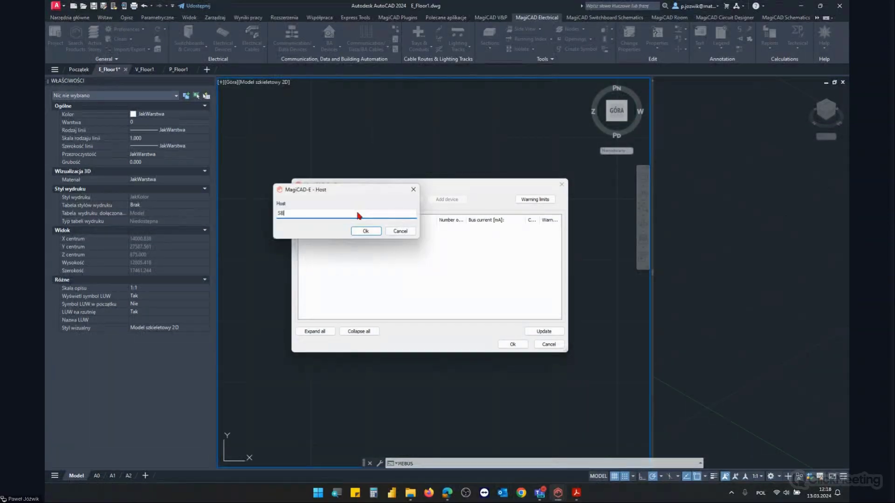
text(SB10.1)
click(365, 231)
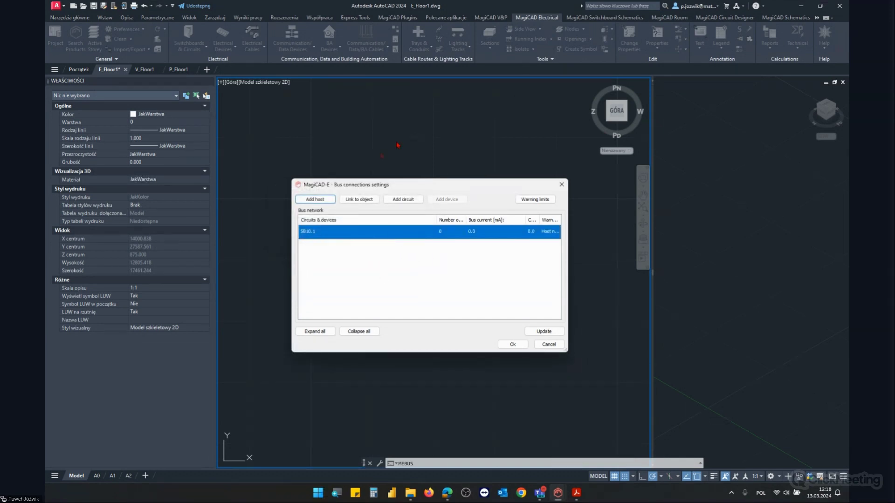
click(368, 200)
scroll(481, 205, down, 3)
scroll(464, 195, up, 2)
scroll(466, 186, up, 3)
scroll(442, 261, up, 3)
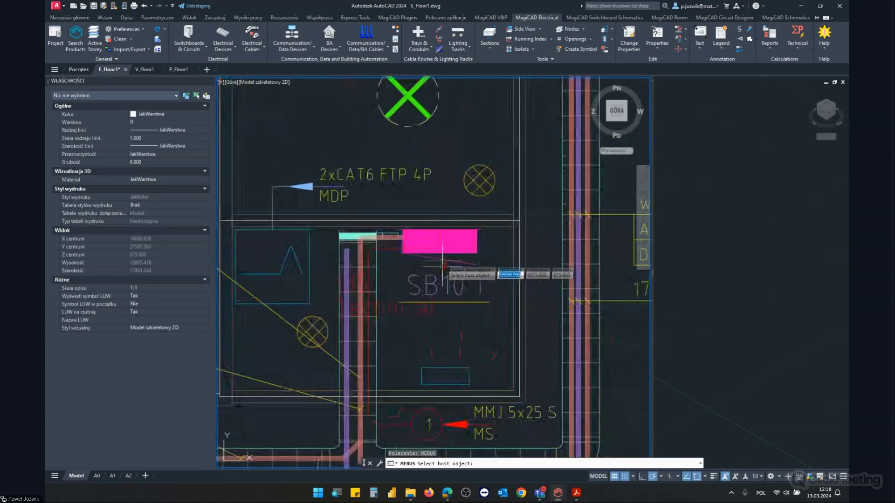
scroll(442, 267, up, 2)
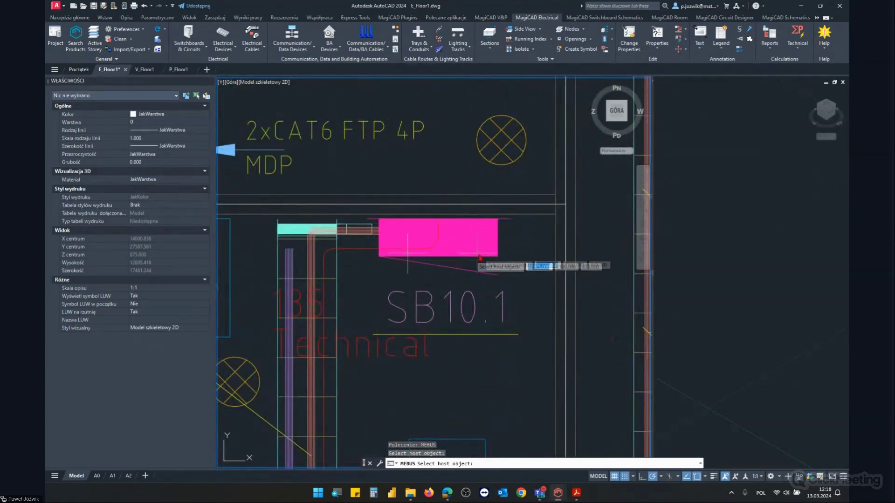
click(454, 254)
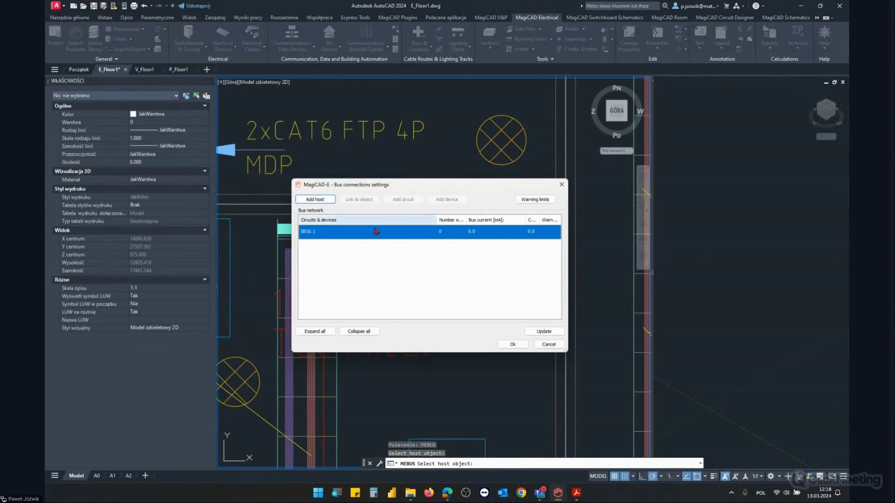
Dismiss the new host form and add a circuit under SB10.1
click(373, 232)
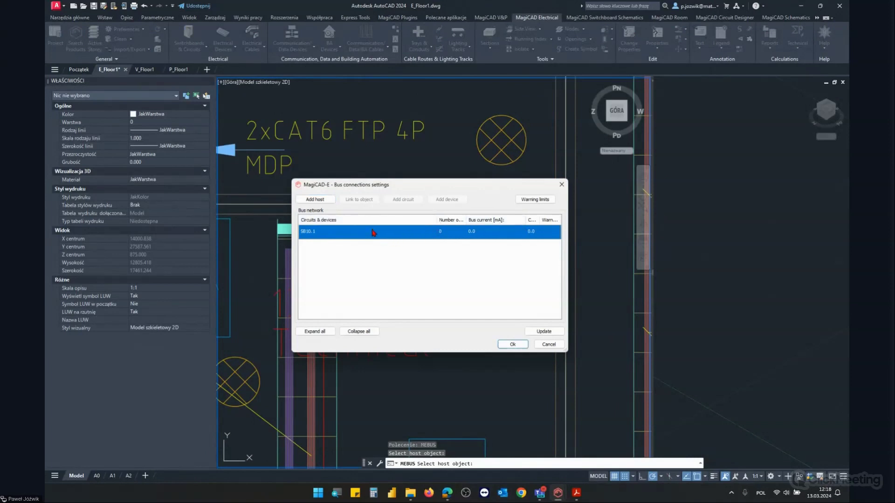
click(347, 251)
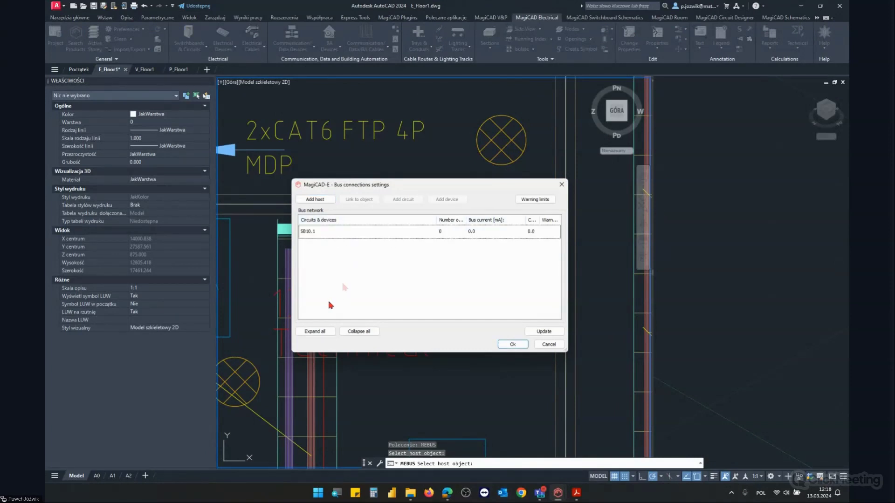
click(345, 232)
double_click(347, 232)
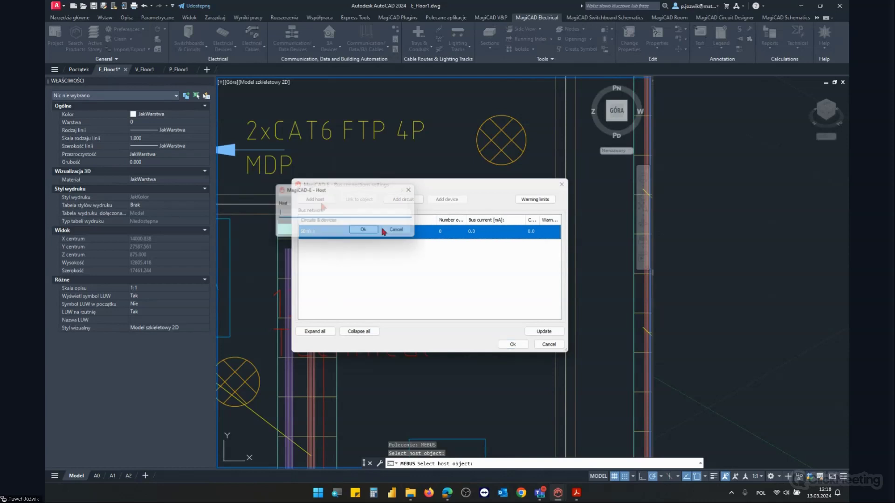
click(371, 230)
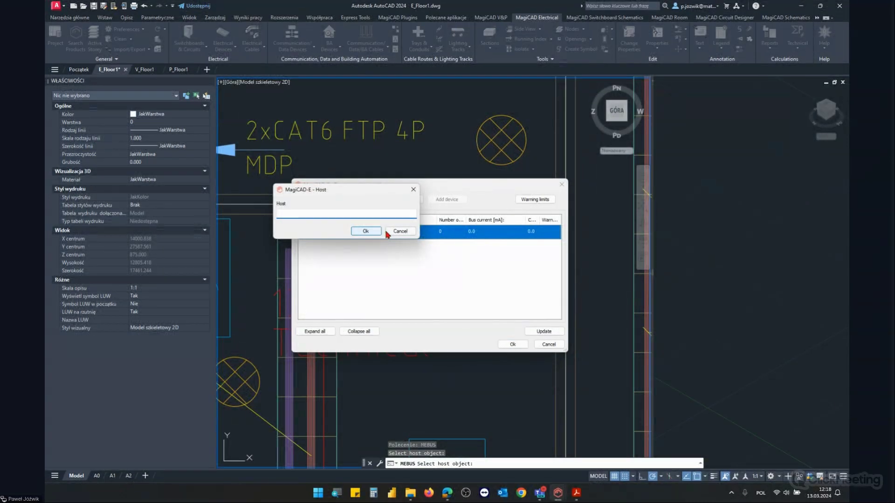
click(399, 201)
Confirm circuit F1 and connect devices from all Floor 1 rooms in the current drawing
click(364, 231)
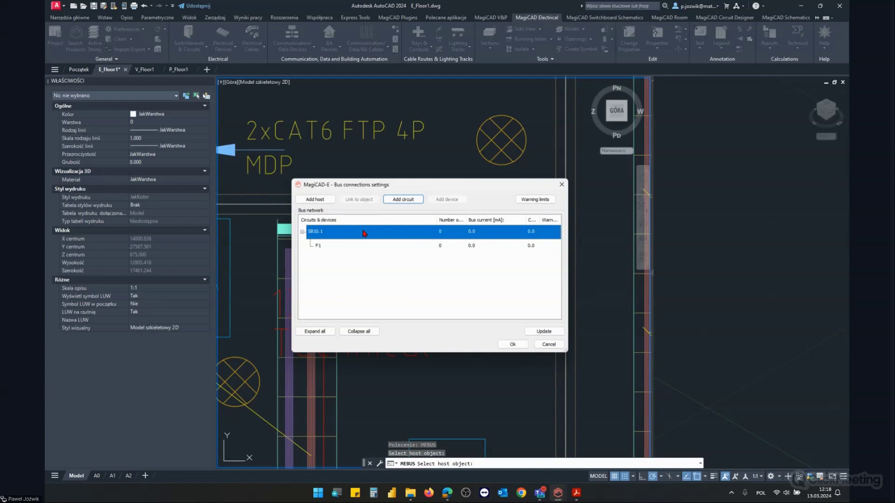
click(365, 247)
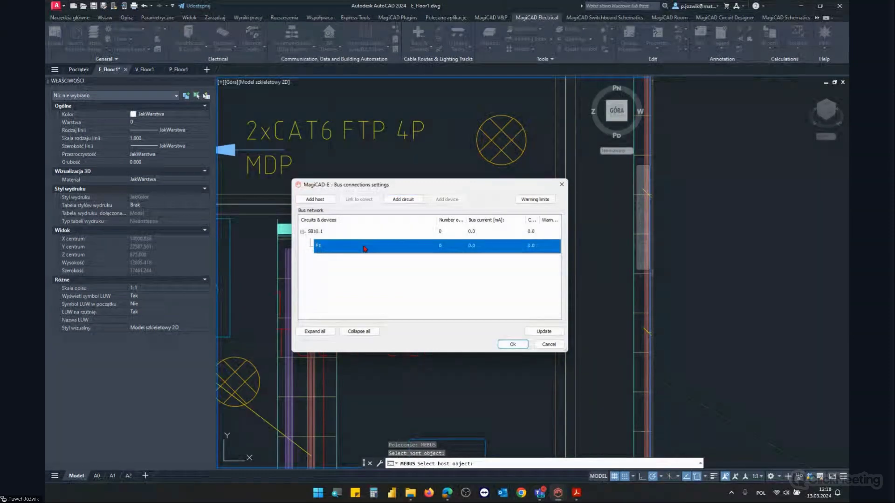
click(446, 199)
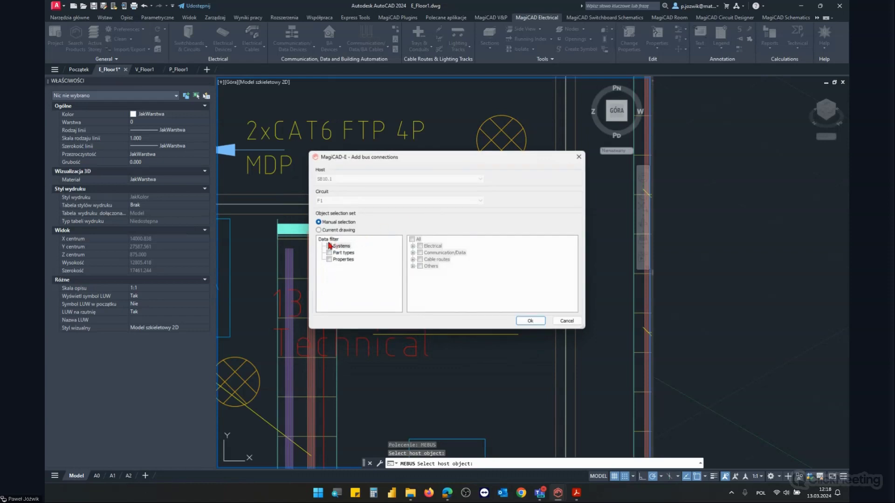
click(320, 231)
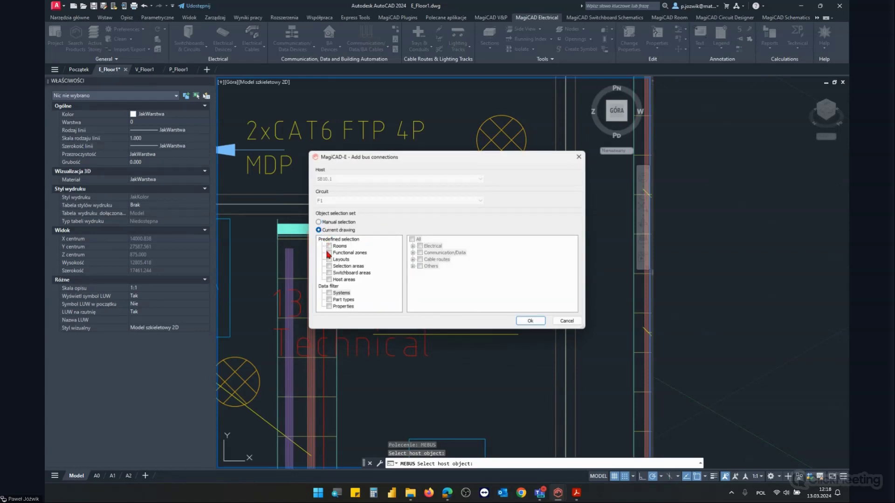
click(330, 247)
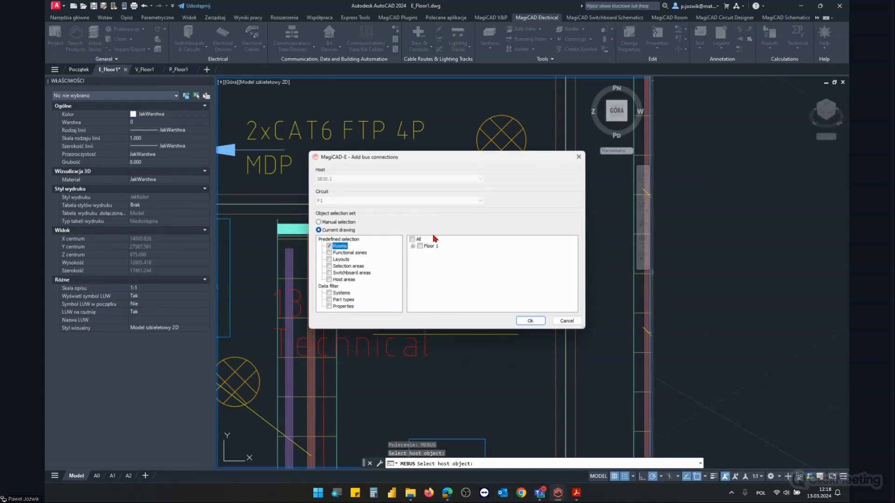
click(413, 240)
click(413, 246)
click(534, 320)
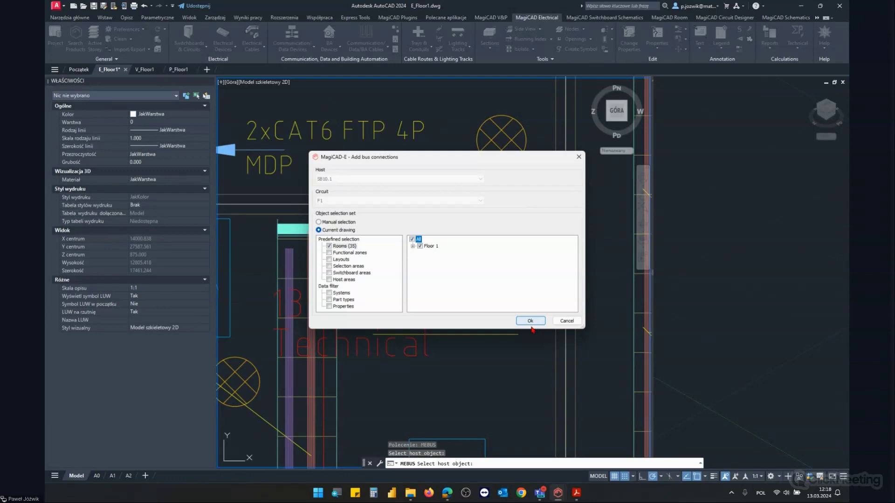
click(534, 321)
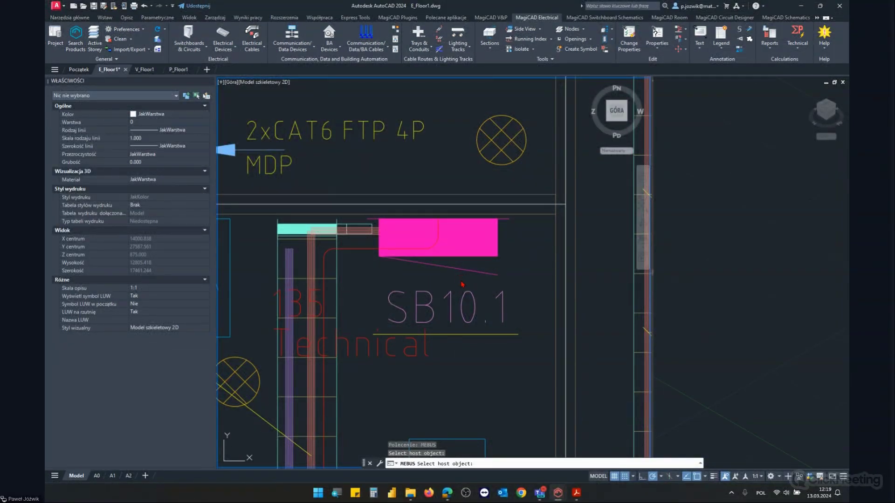
Reopen SB10.1's bus connections and widen the table to show the 218525.094 mm cable length
click(461, 285)
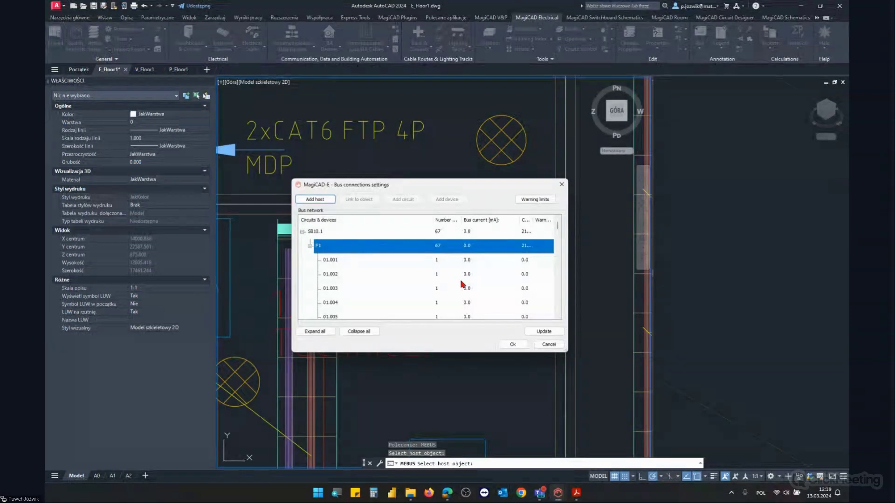
click(459, 231)
drag(462, 219, 458, 220)
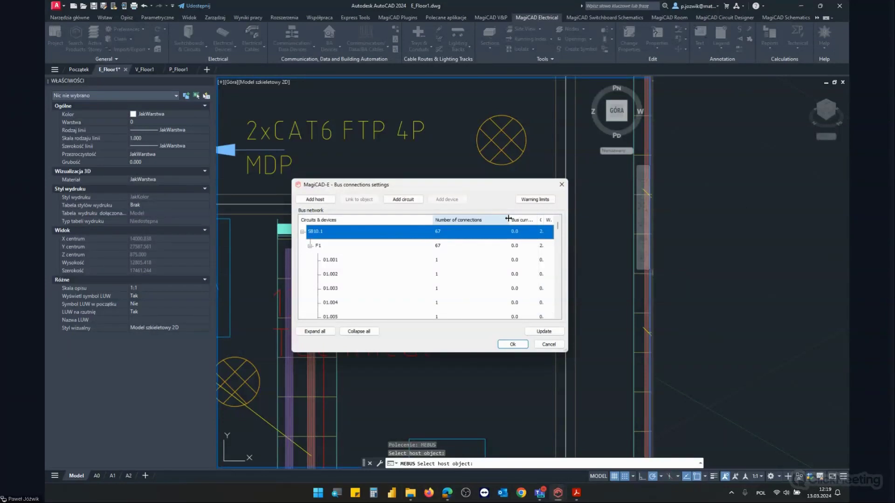
scroll(393, 266, down, 5)
mouse_move(557, 238)
mouse_down()
mouse_move(562, 269)
mouse_move(565, 243)
mouse_up()
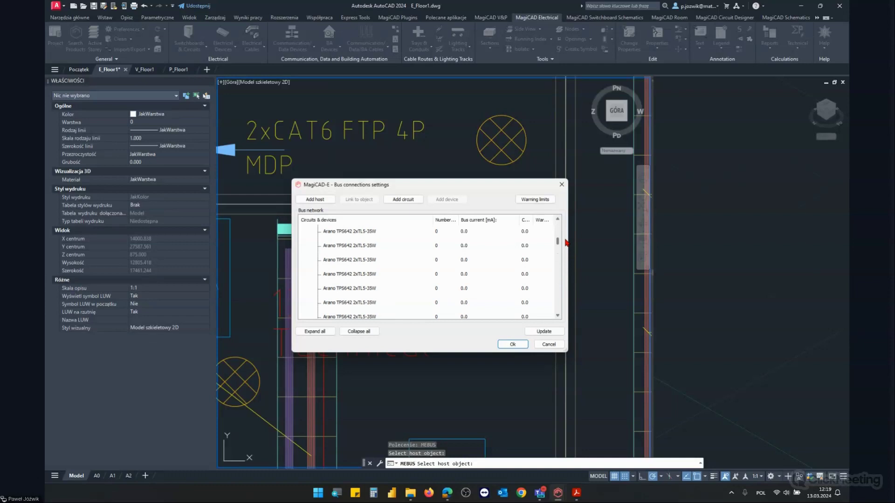
drag(565, 242, 575, 312)
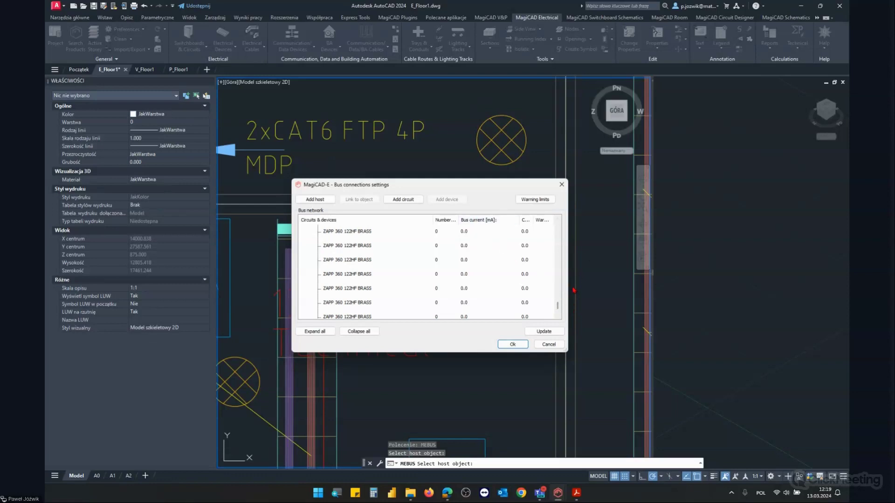
drag(564, 309, 559, 218)
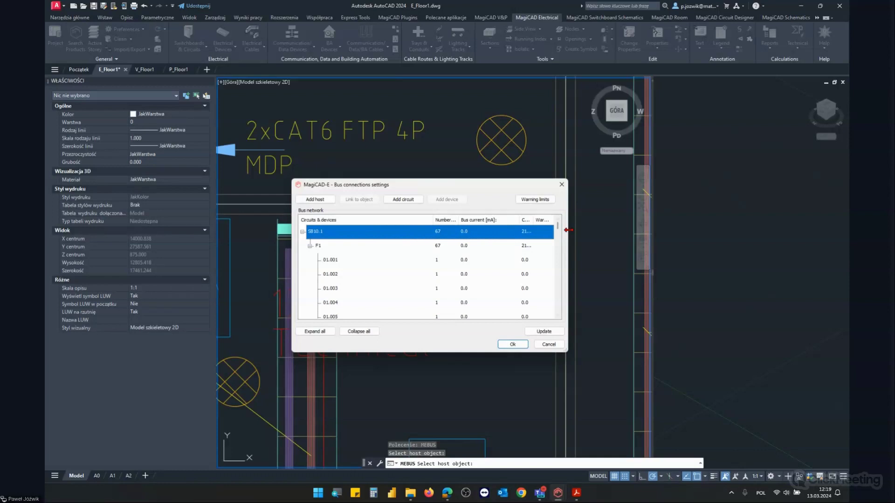
drag(568, 230, 704, 223)
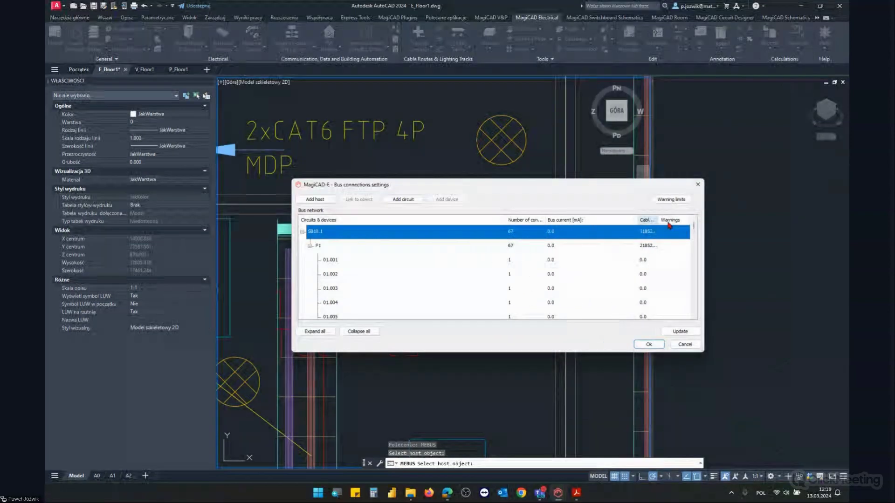
mouse_move(637, 220)
mouse_down()
mouse_move(601, 220)
mouse_move(653, 220)
mouse_up()
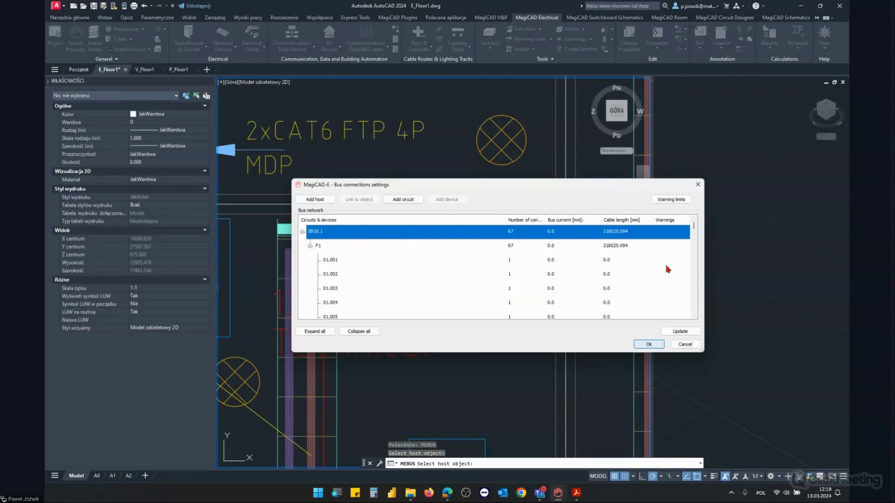
click(674, 200)
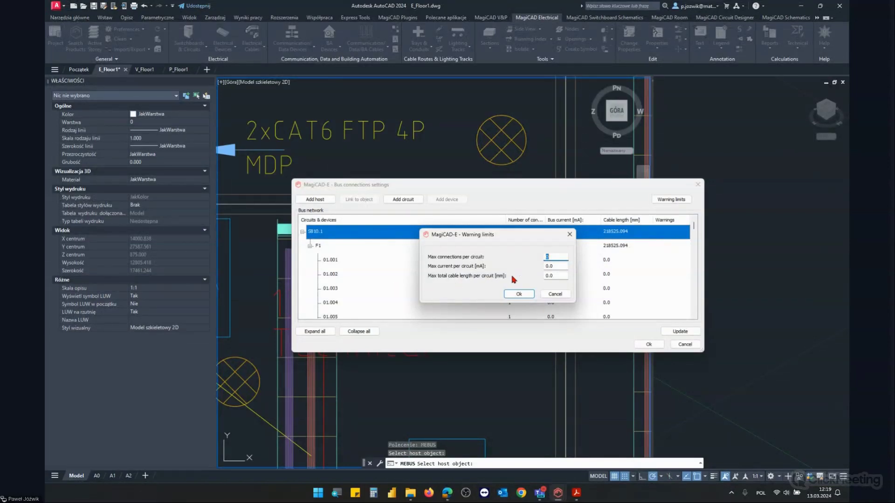
Close the Warning limits and Bus connections settings dialogs without changes
click(570, 235)
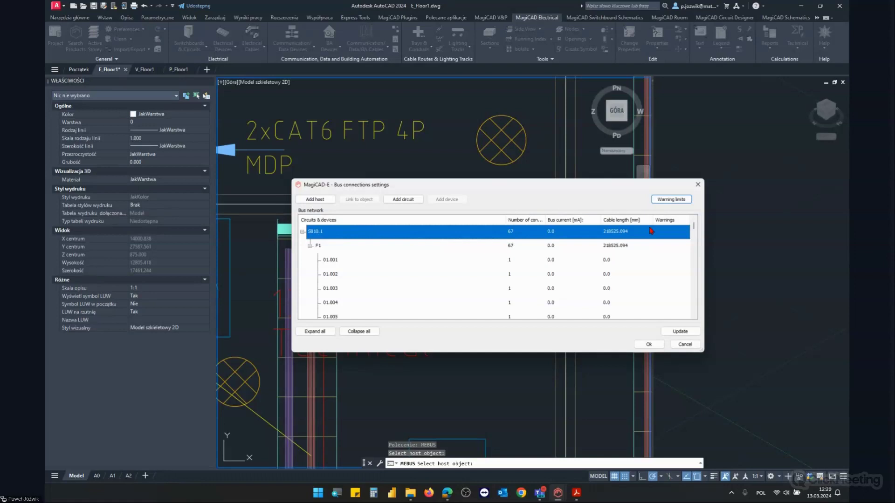
double_click(651, 230)
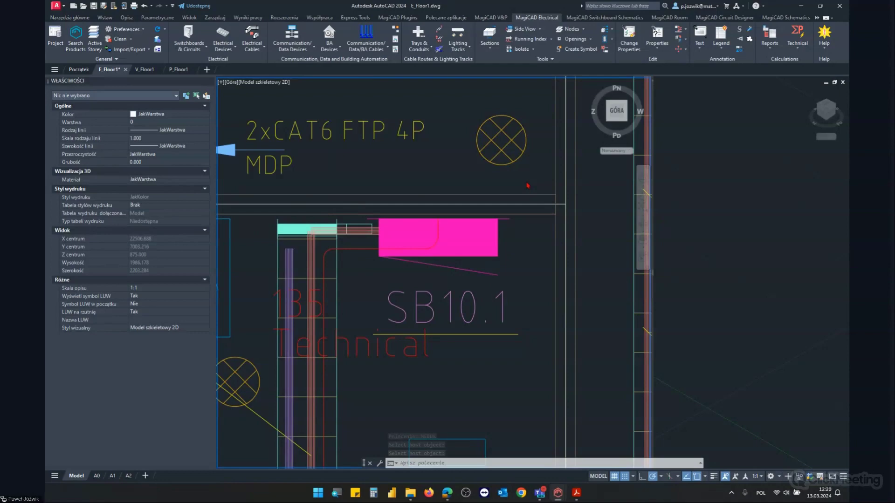
Zoom and pan to the switch and lamp in room 125 Office
scroll(527, 185, down, 5)
scroll(430, 227, down, 3)
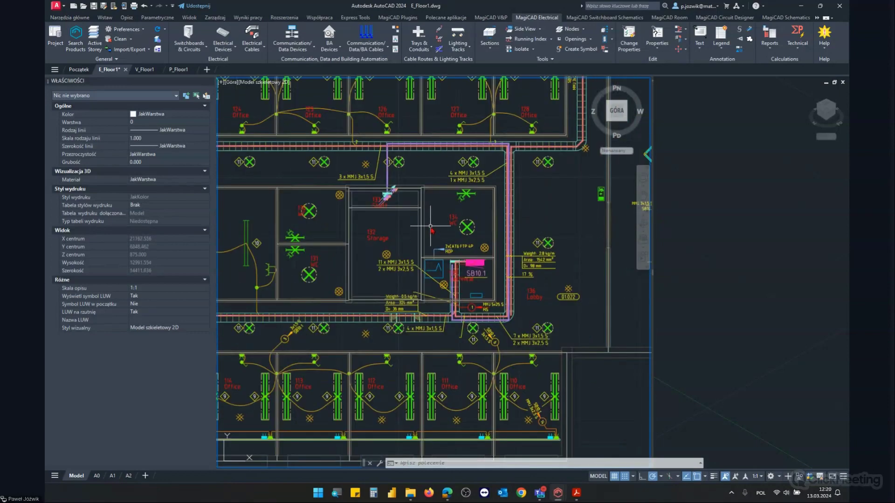
scroll(430, 227, up, 2)
scroll(431, 227, up, 2)
scroll(435, 242, up, 2)
scroll(434, 242, up, 2)
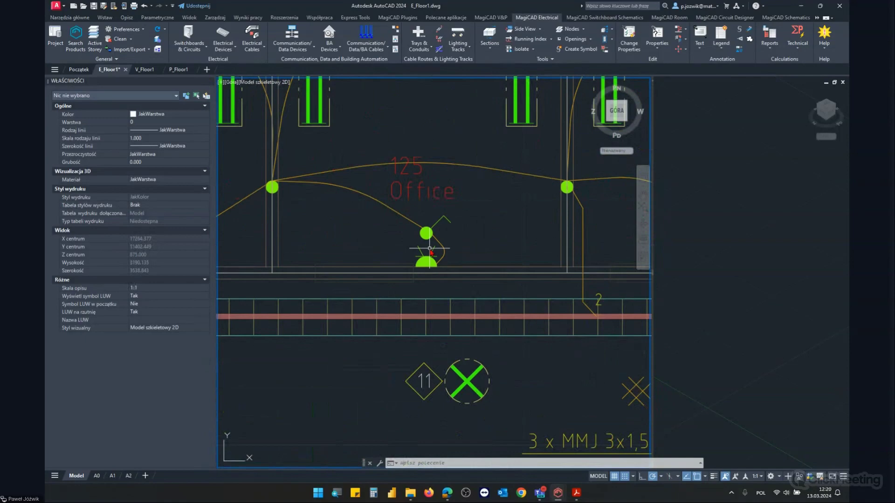
scroll(429, 249, up, 4)
click(427, 246)
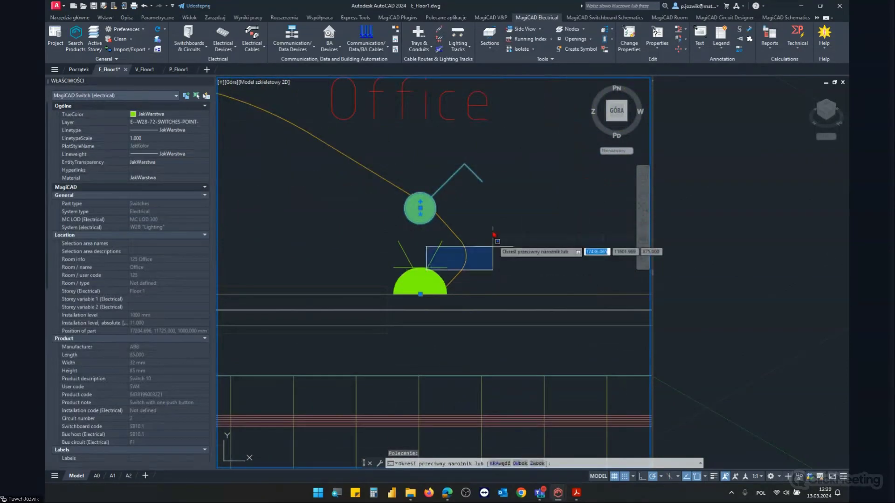
key(Escape)
key(Escape)
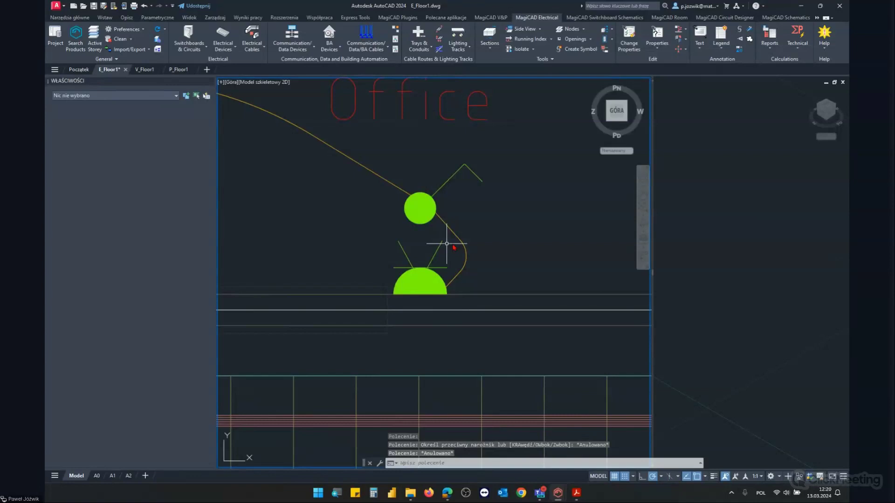
middle_drag(447, 243, 480, 280)
click(607, 39)
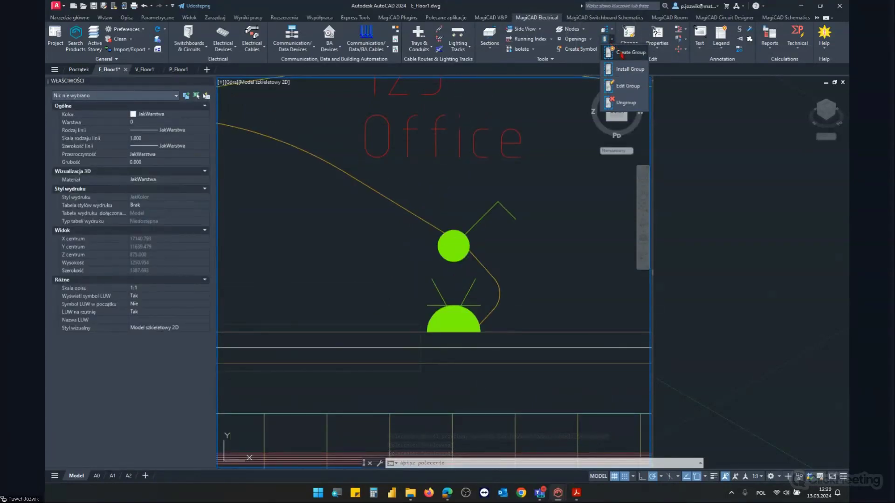
Create object group 'Zestaw Łącznik+Gniazdo' from the picked symbols and set its direction
click(624, 53)
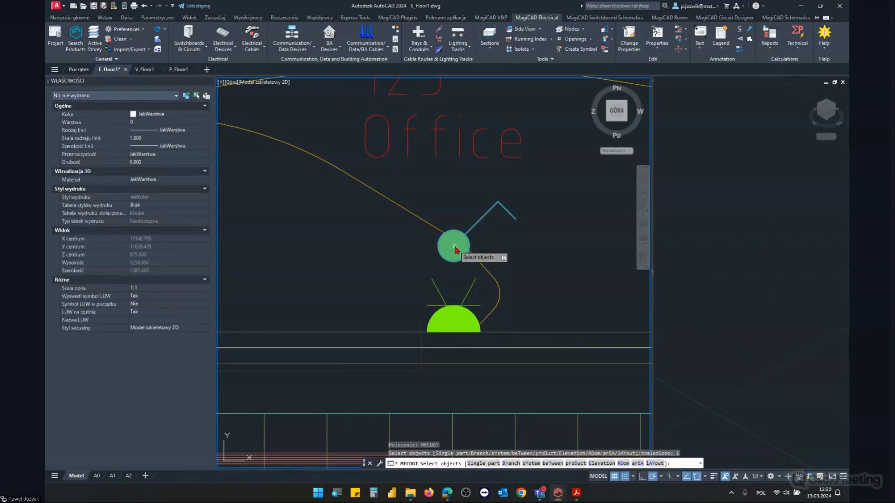
click(455, 320)
key(Return)
text(Zestaw Łącznik+Gniazdo)
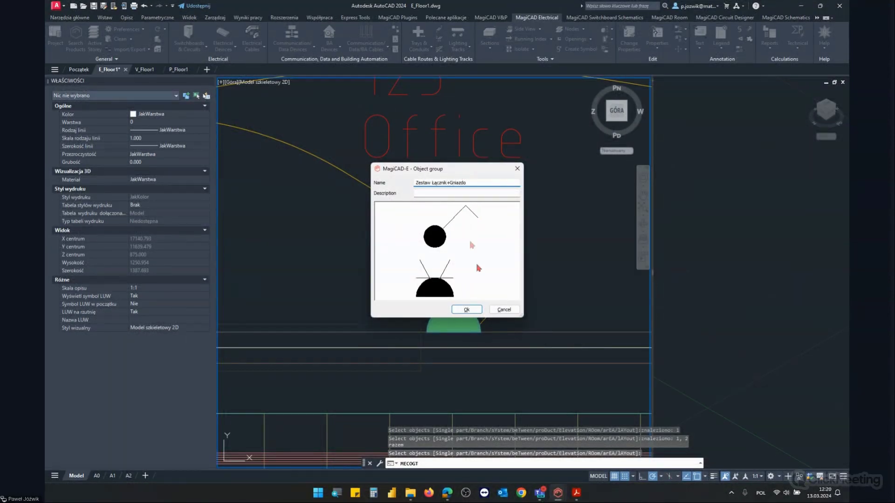
click(466, 309)
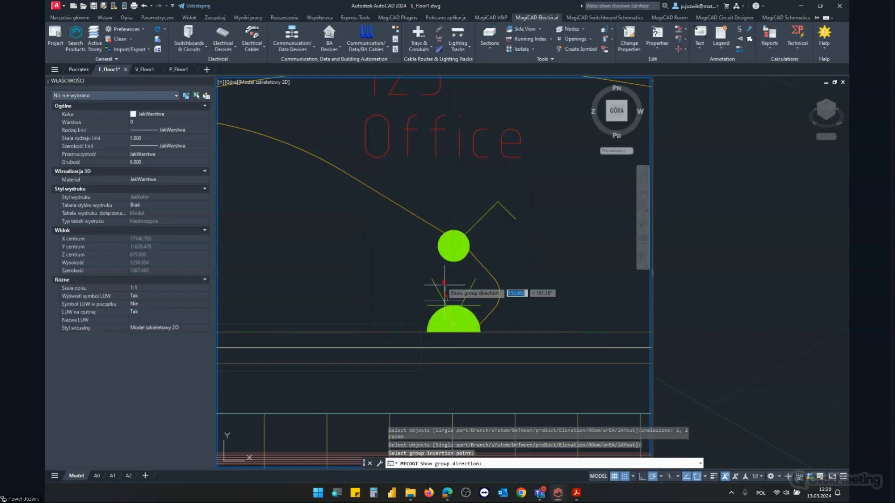
click(470, 195)
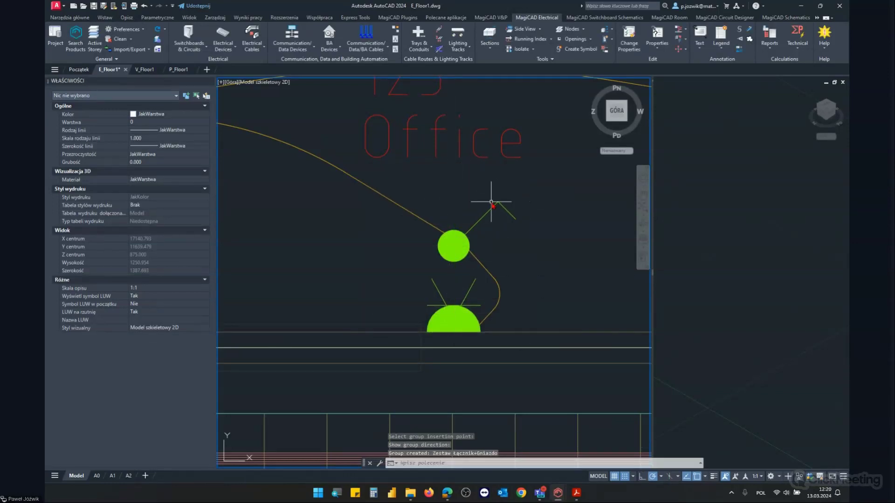
click(612, 40)
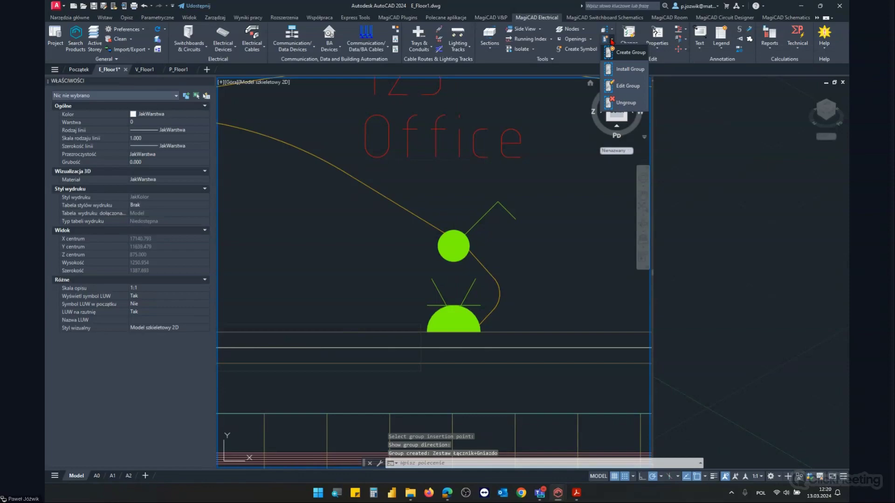
Install one Zestaw Łącznik+Gniazdo group against the office wall and delete the misplaced half-circle fixture
click(629, 69)
click(396, 235)
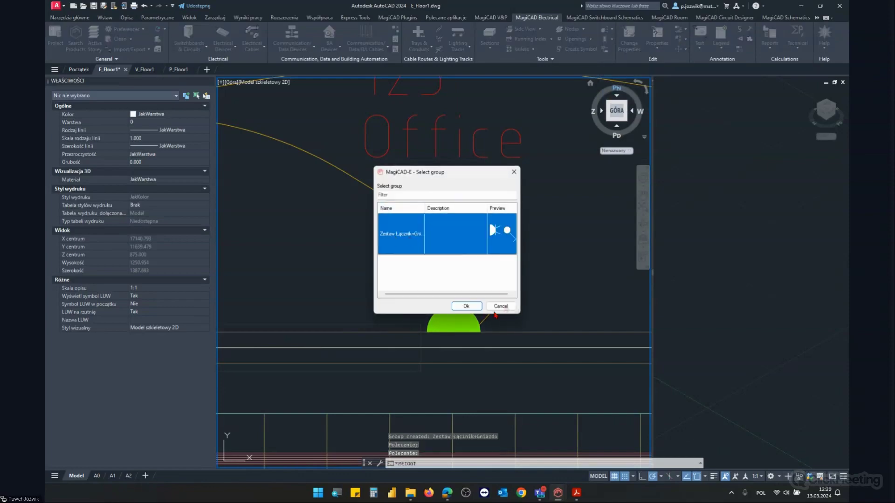
click(476, 308)
scroll(531, 298, down, 4)
scroll(480, 291, down, 2)
scroll(513, 280, up, 4)
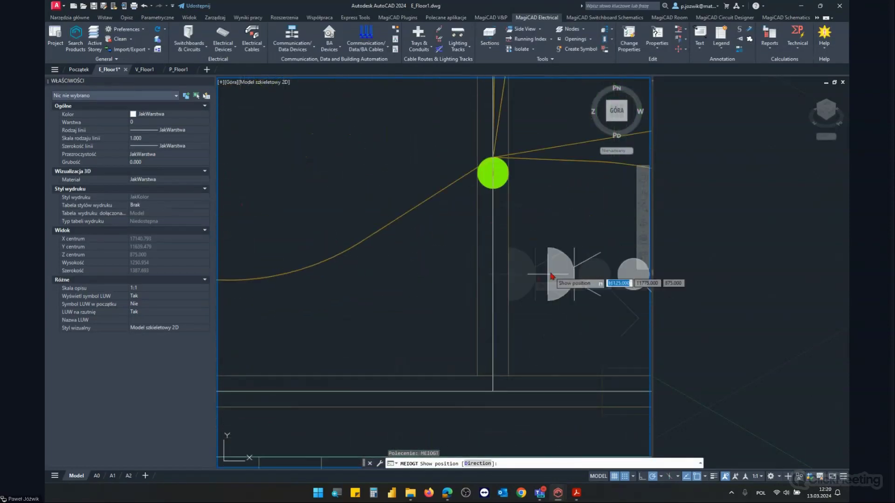
click(512, 279)
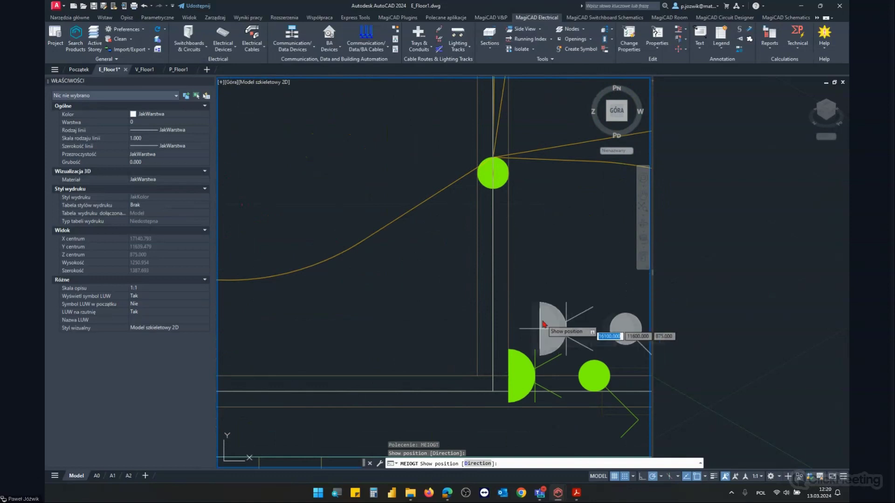
scroll(511, 289, down, 4)
key(Escape)
click(503, 317)
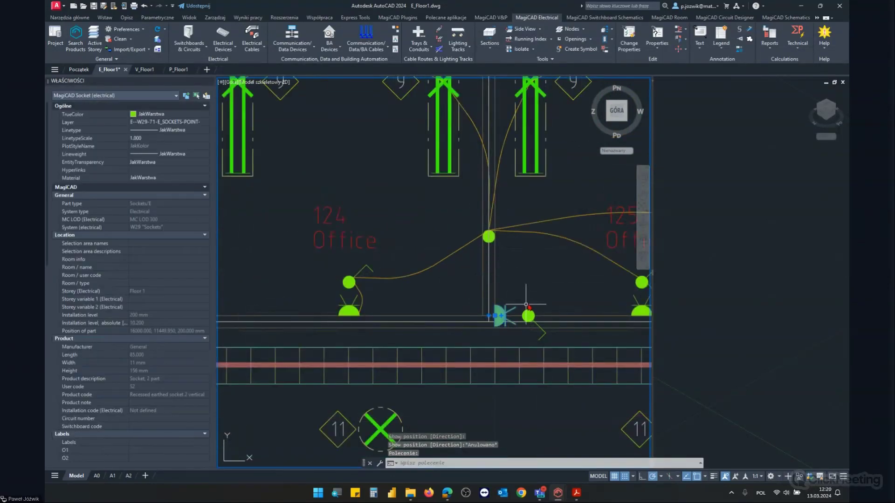
key(Delete)
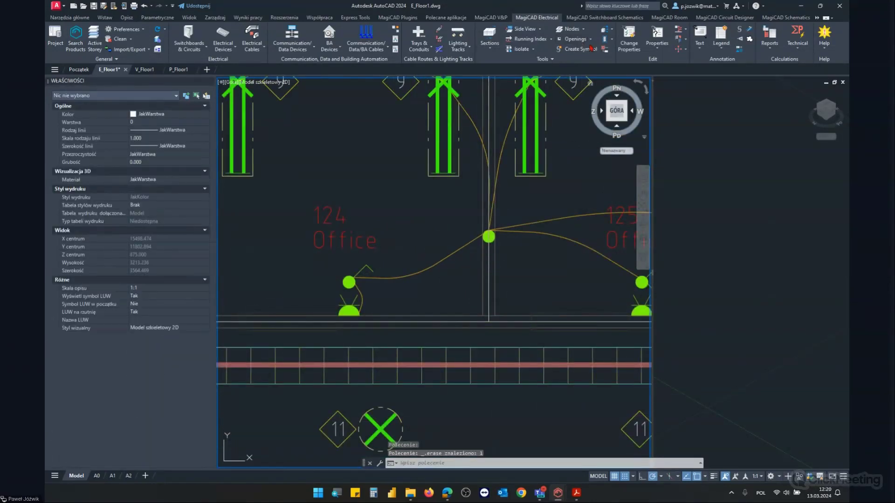
Place two more Zestaw Łącznik+Gniazdo copies at the wall and delete the extra socket
click(604, 39)
click(433, 252)
click(466, 306)
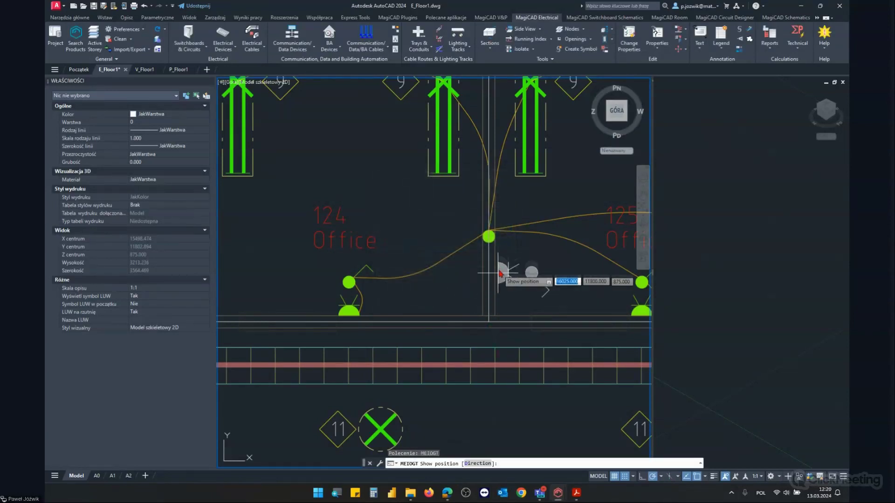
click(496, 309)
click(497, 267)
key(Escape)
click(504, 316)
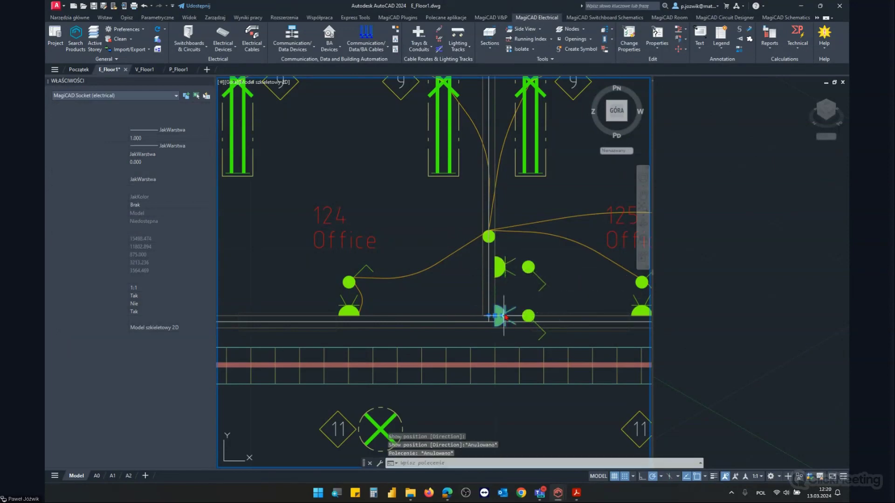
key(Delete)
scroll(425, 222, down, 3)
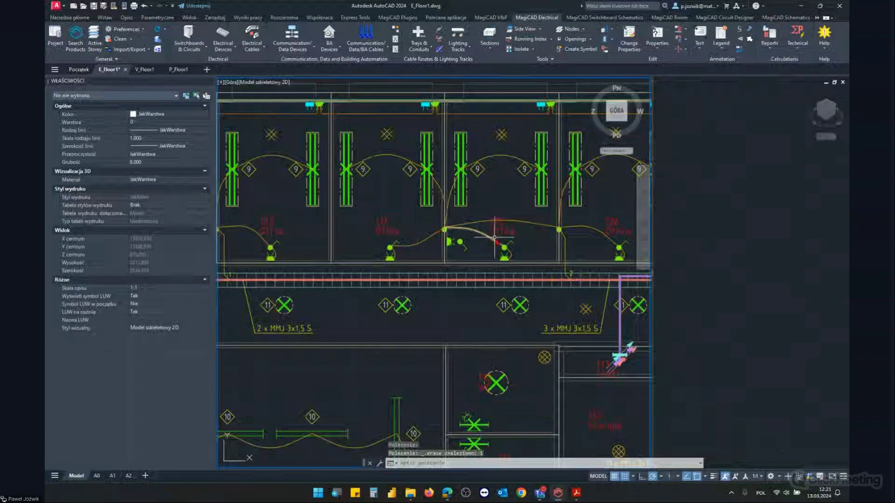
scroll(444, 251, up, 3)
Use the Direction option to point the group upward and place it on office 128's wall
click(605, 38)
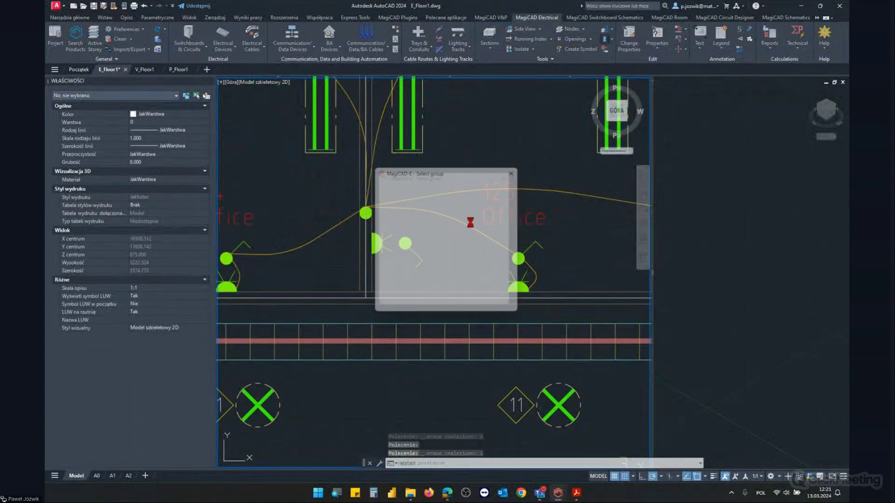
click(422, 238)
click(466, 306)
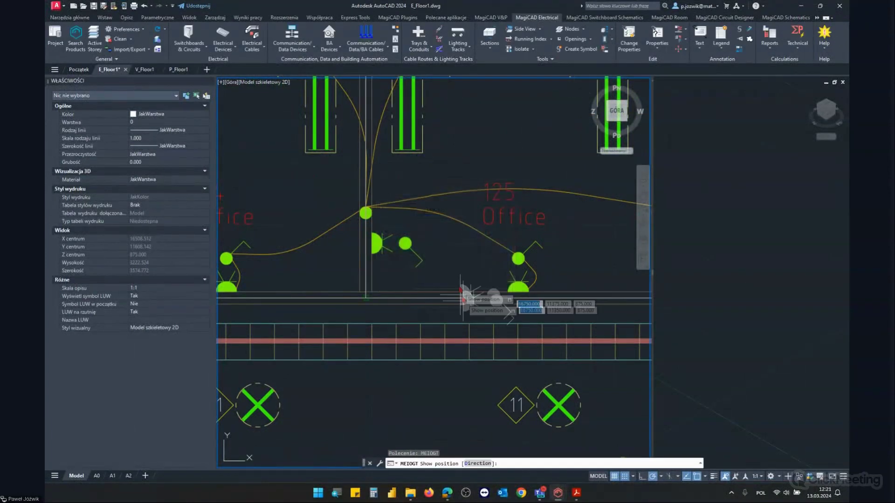
text(d)
key(Return)
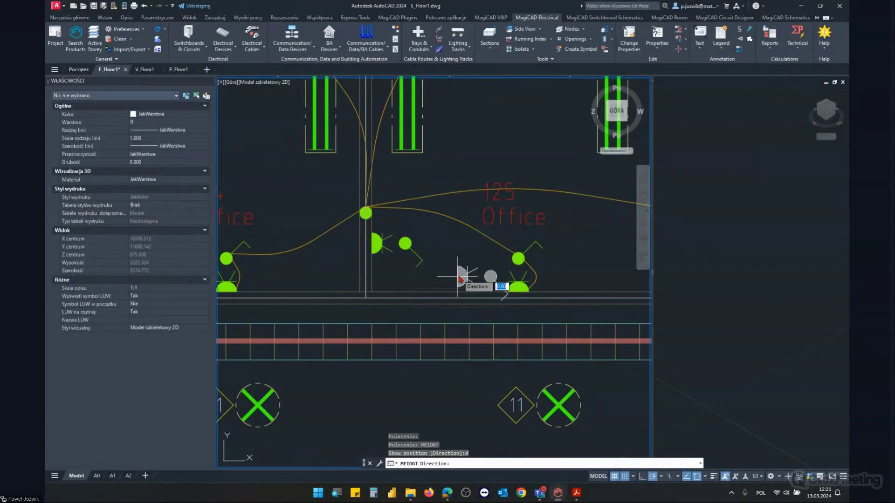
click(457, 134)
scroll(449, 285, down, 5)
scroll(445, 293, up, 3)
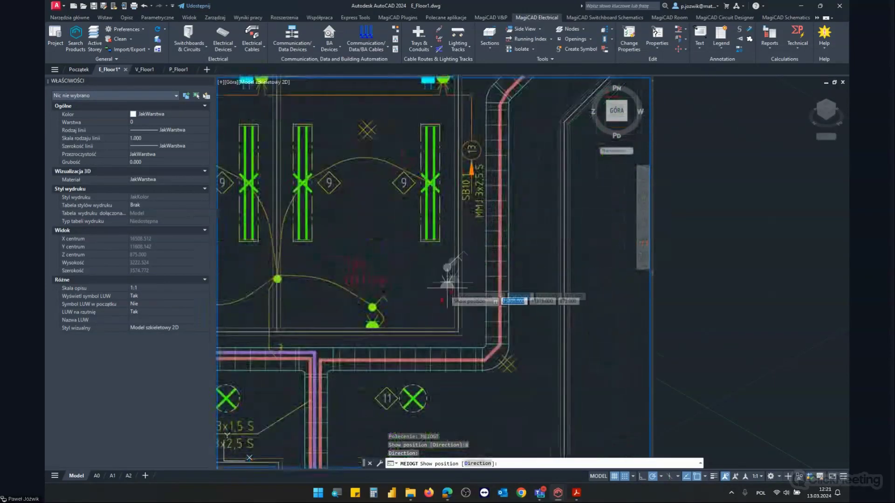
scroll(447, 283, up, 2)
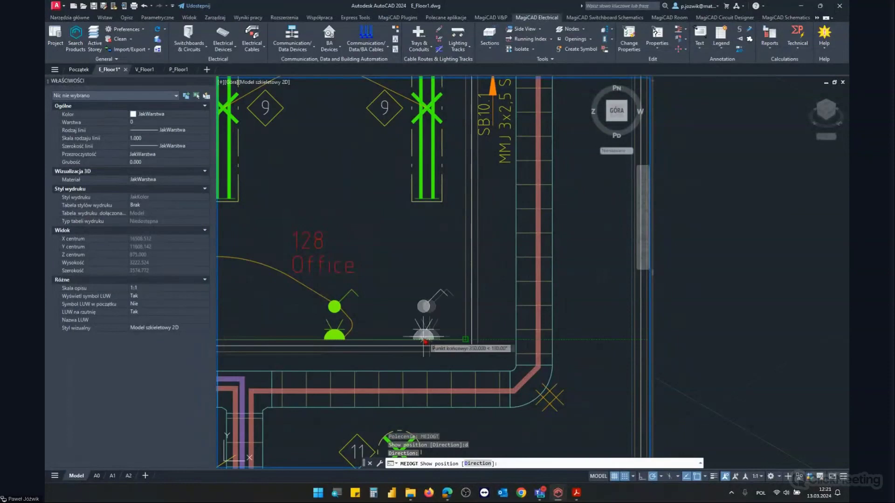
click(424, 342)
scroll(531, 360, down, 3)
key(Escape)
key(Escape)
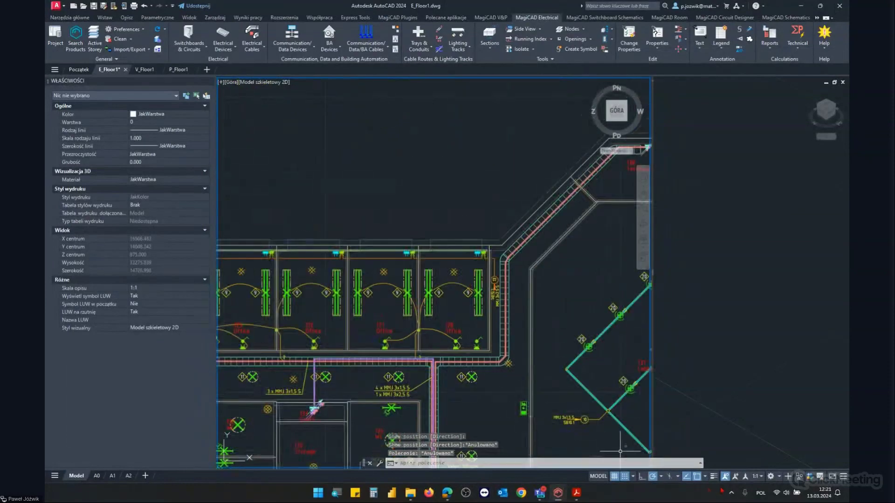
Toggle object snap off with F3 and then back on
key(F3)
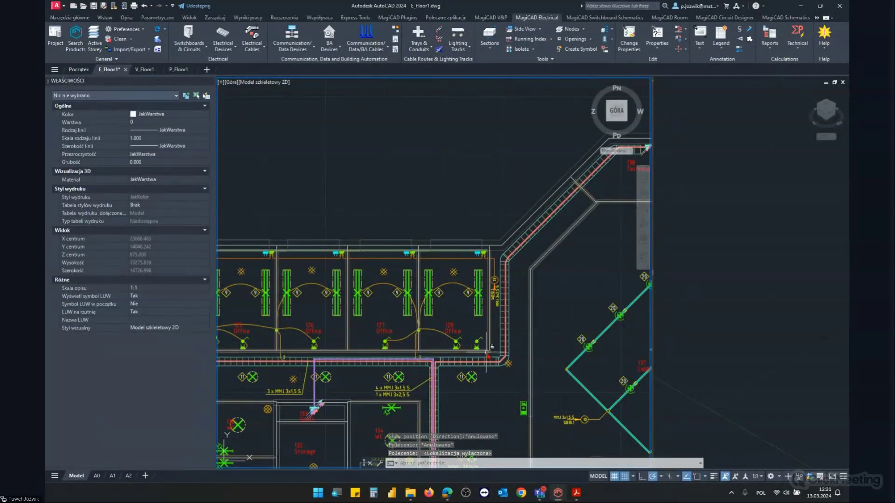
scroll(491, 355, up, 5)
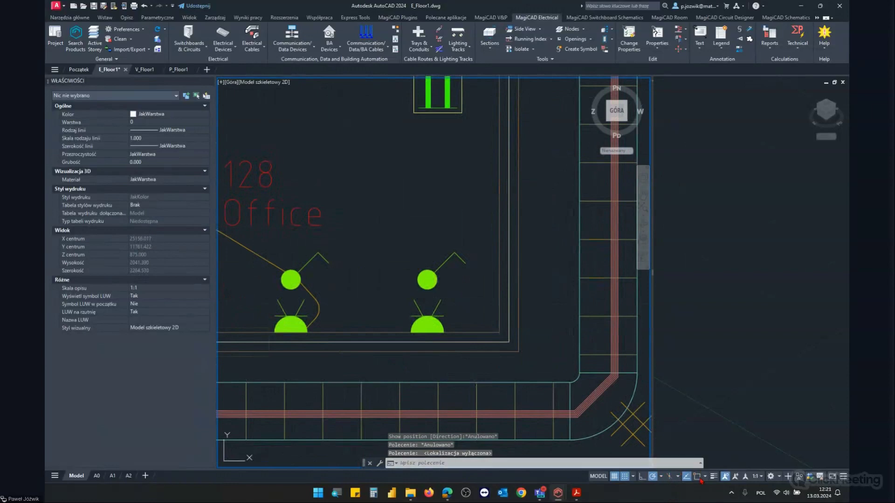
click(669, 476)
scroll(539, 299, down, 3)
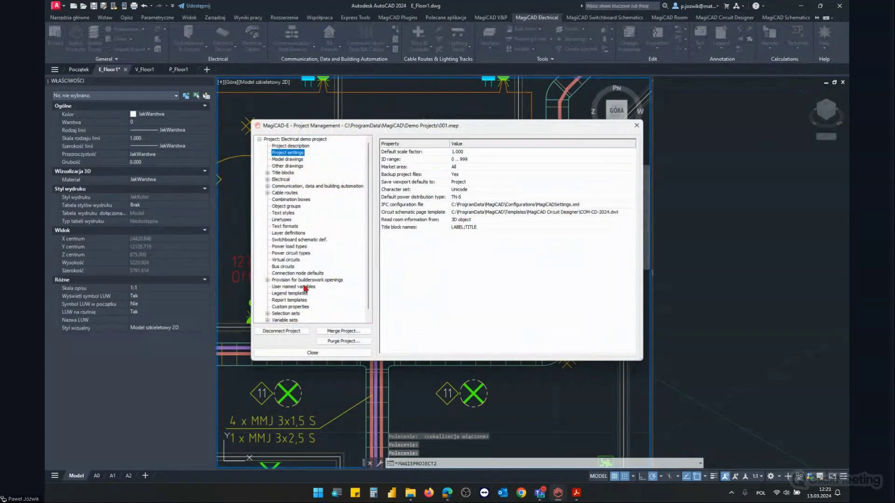
scroll(297, 301, down, 1)
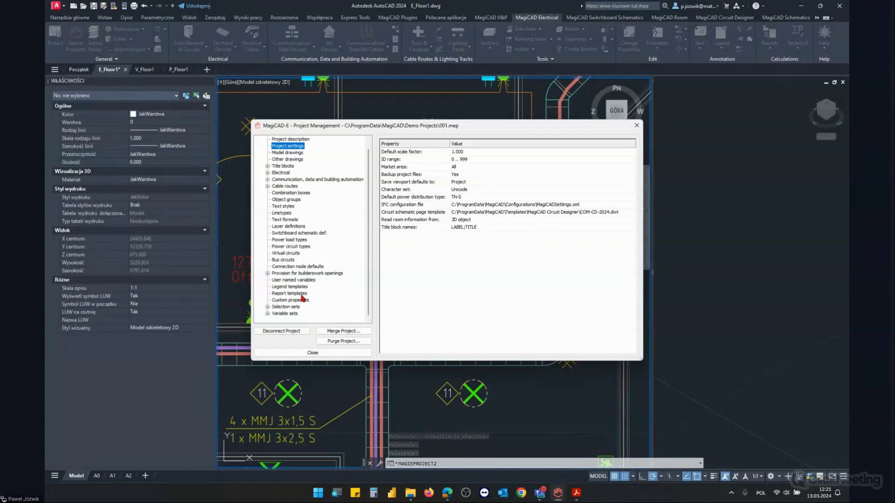
click(283, 201)
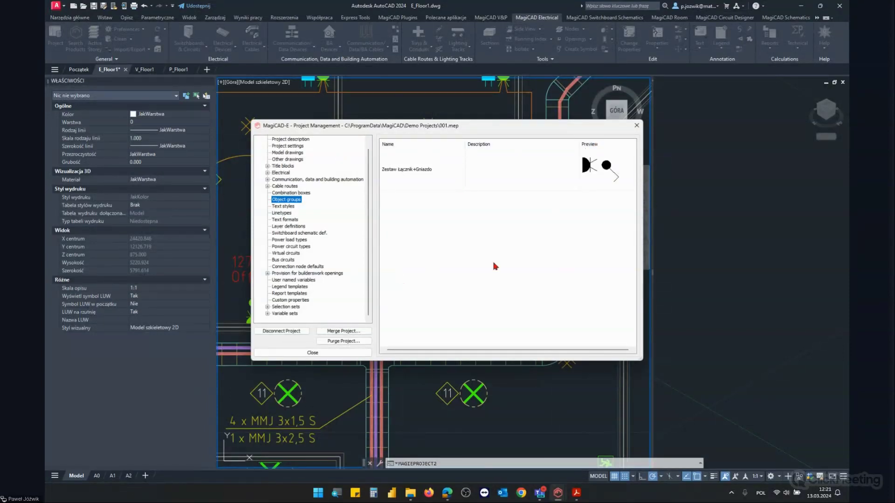
click(636, 125)
middle_drag(319, 260, 499, 245)
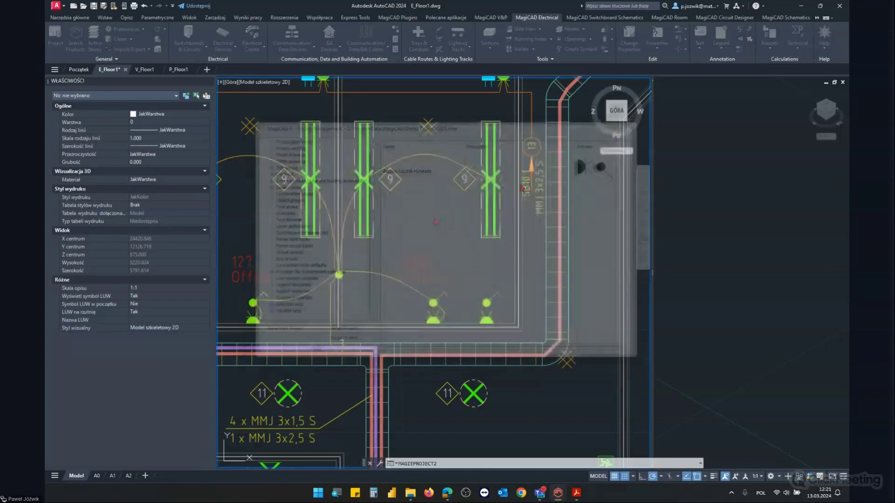
scroll(499, 245, down, 5)
scroll(504, 242, down, 5)
scroll(511, 235, down, 5)
scroll(516, 230, down, 3)
scroll(516, 231, up, 5)
middle_drag(479, 247, 312, 249)
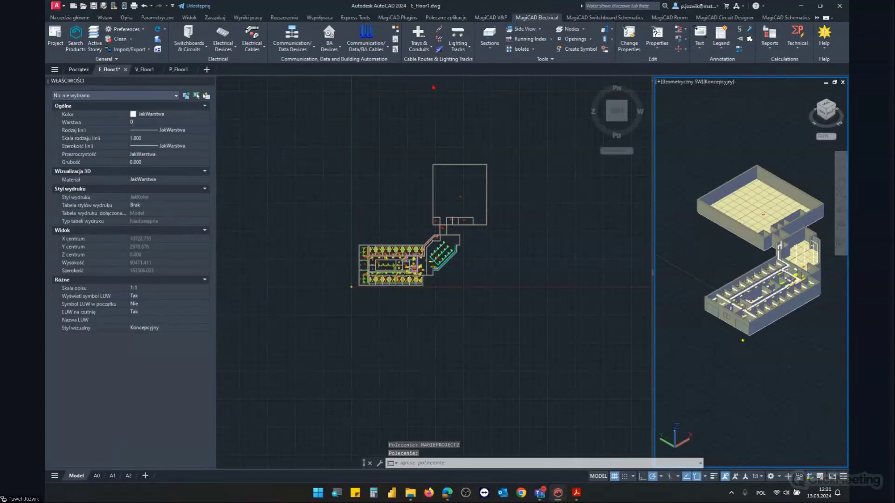
Start inserting an electrical device from the 2D plan view
click(350, 163)
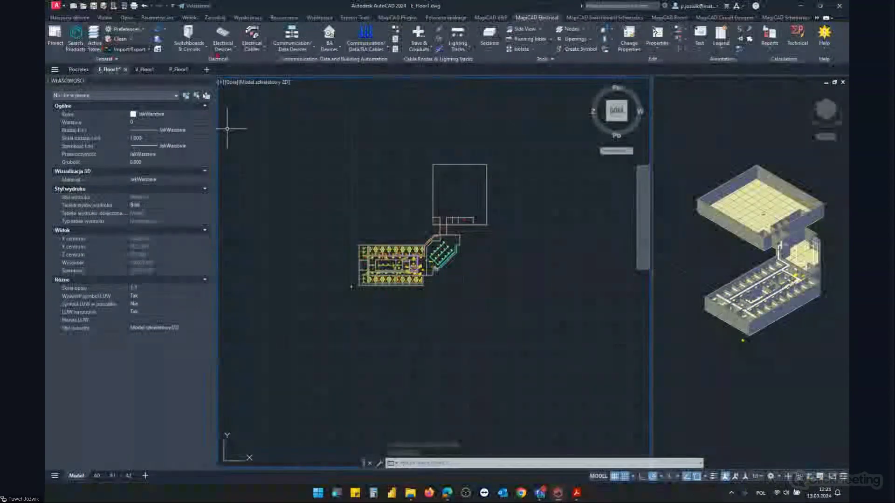
scroll(372, 149, up, 4)
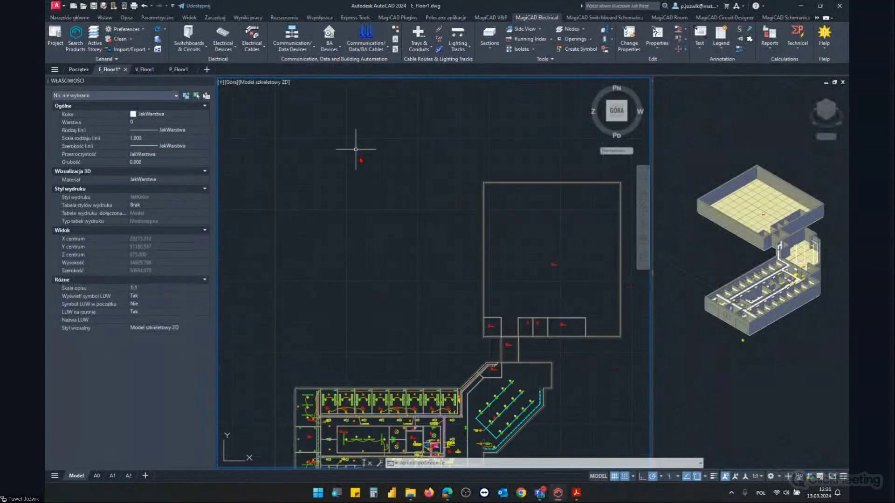
click(235, 51)
click(239, 116)
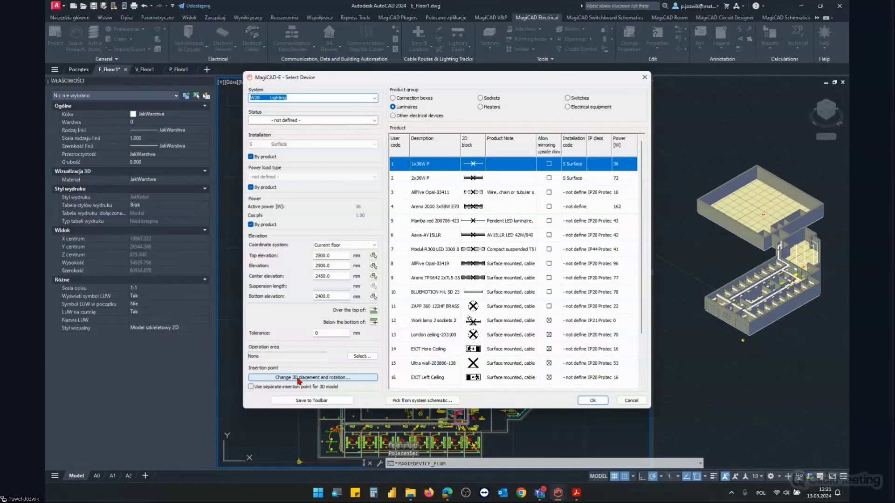
Set the luminaire's 3D tilt angle to 45 and confirm to begin placement
click(298, 378)
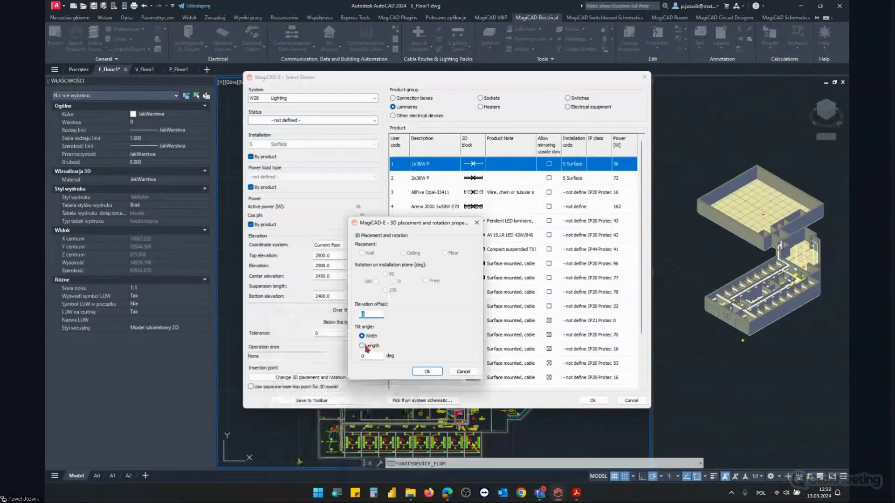
double_click(360, 355)
text(45)
click(431, 372)
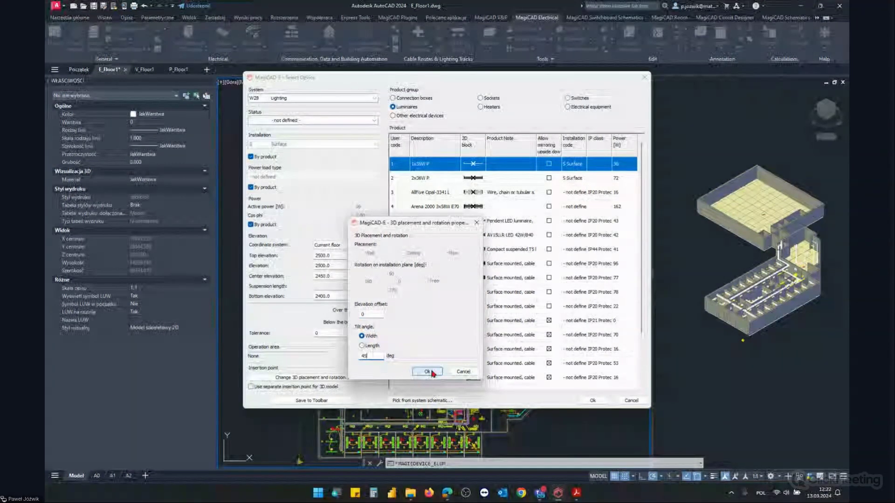
click(593, 400)
scroll(396, 230, up, 5)
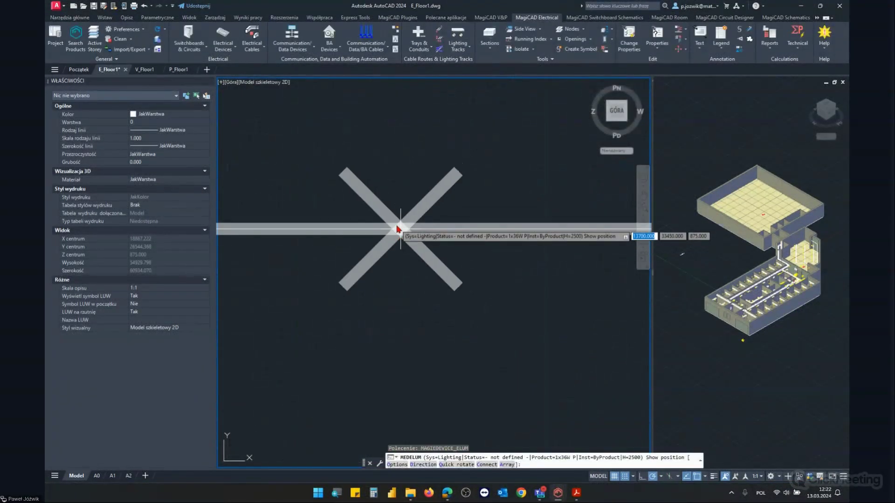
Place two 45° tilted 1x36W P luminaires in the plan
scroll(396, 230, up, 3)
scroll(396, 231, up, 2)
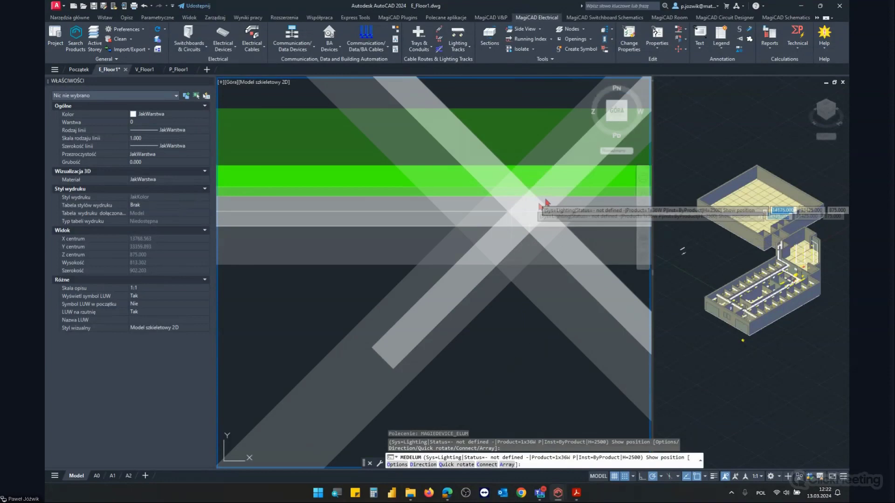
scroll(396, 231, down, 5)
click(394, 256)
click(392, 279)
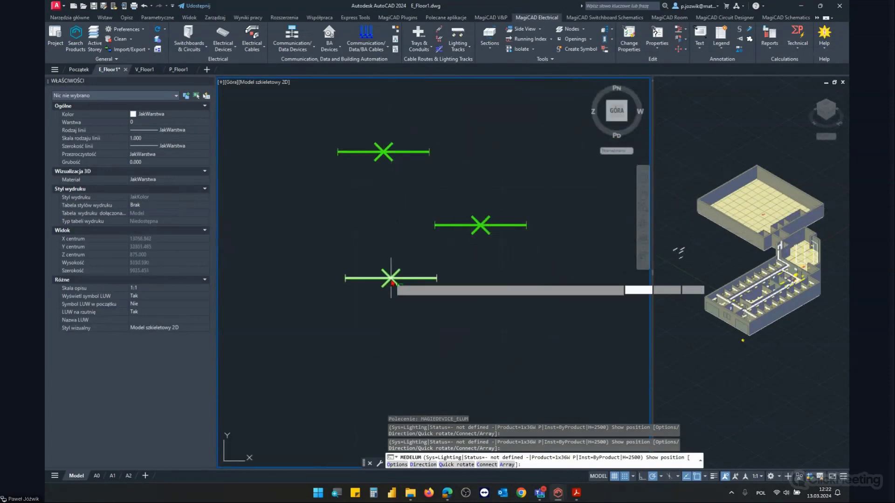
key(Escape)
key(Escape)
Orbit and pan the 3D viewport to inspect the tilted luminaires
click(769, 354)
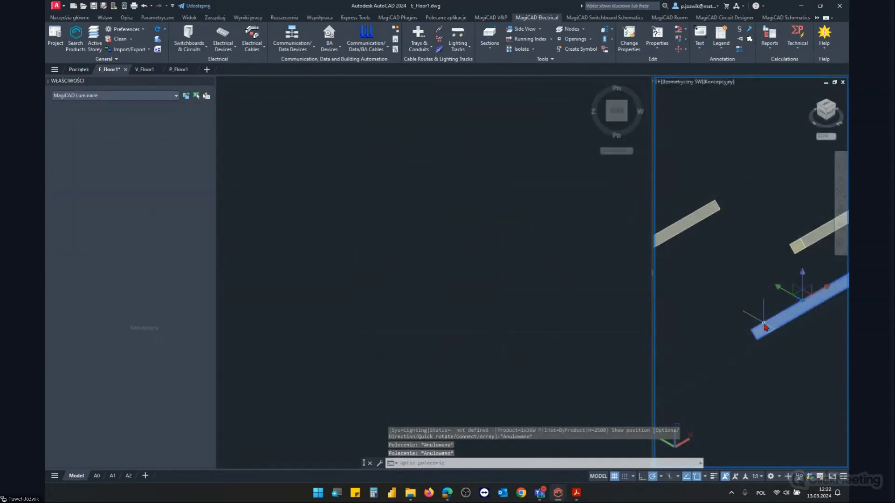
shift+middle_drag(782, 369, 802, 328)
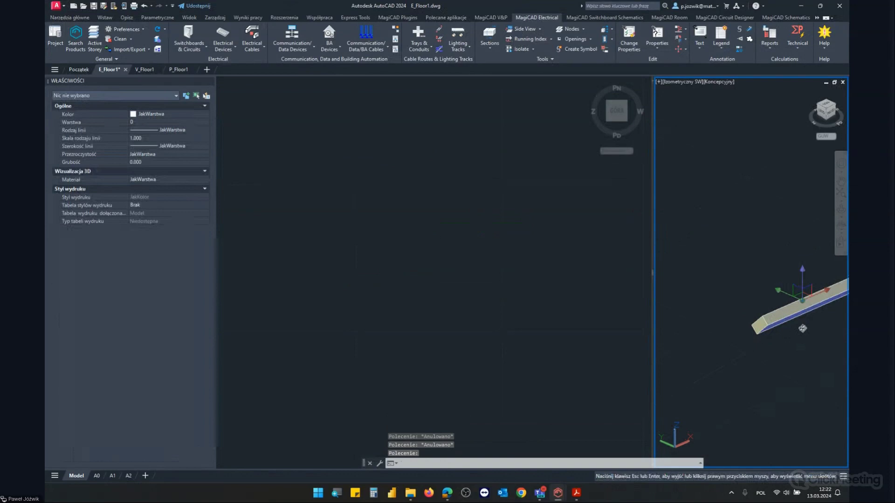
shift+middle_drag(802, 328, 793, 270)
scroll(787, 285, down, 3)
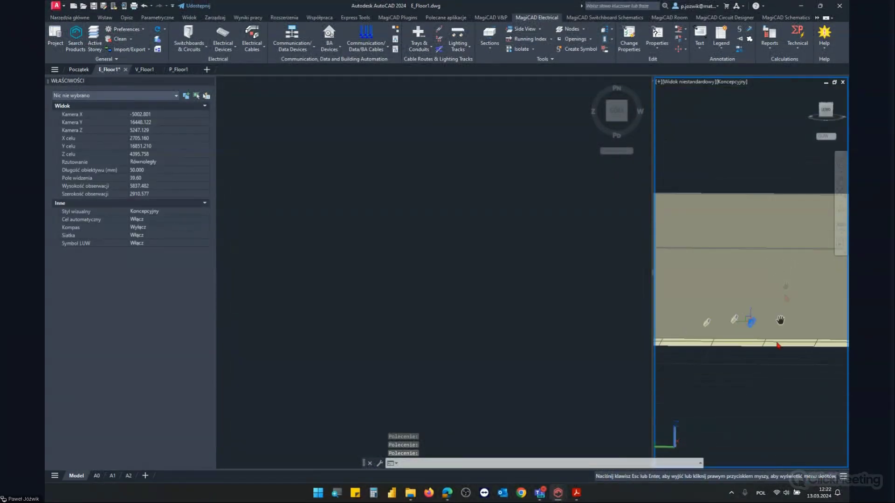
mouse_move(771, 372)
middle_down()
mouse_move(809, 358)
mouse_move(778, 344)
middle_up()
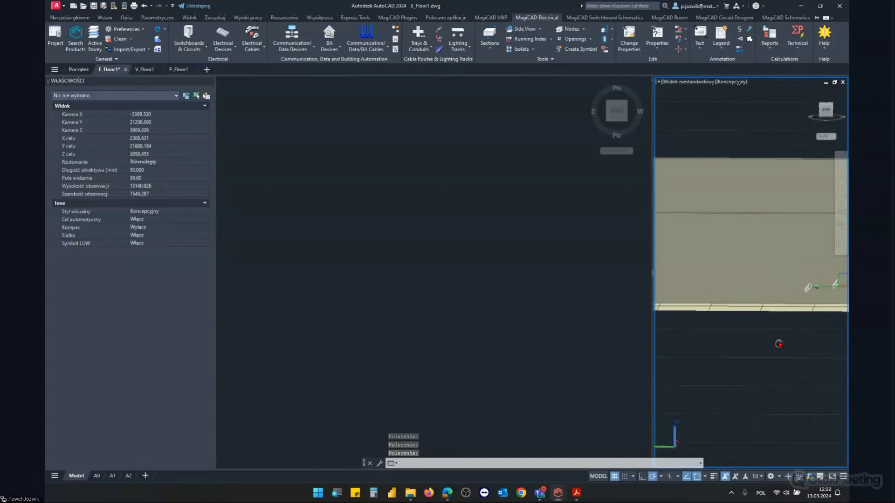
scroll(778, 344, up, 3)
click(753, 298)
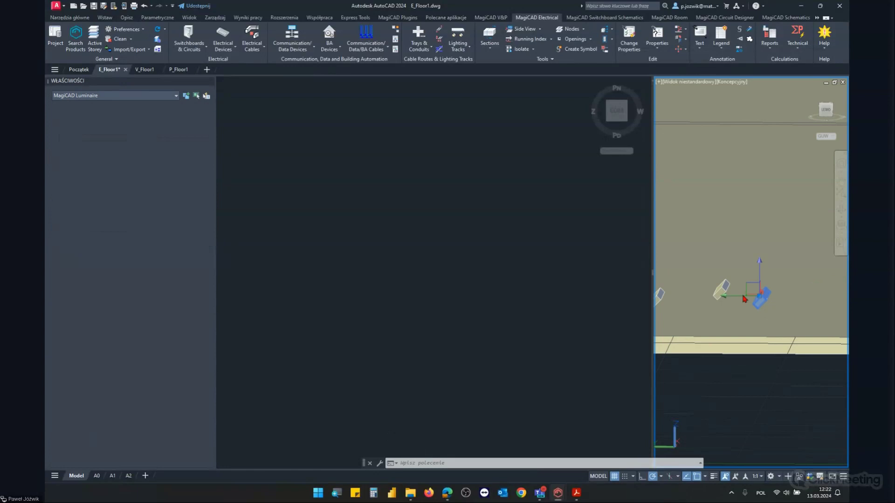
Select the luminaires in plan, widen the 3D viewport, and check them there
click(406, 243)
scroll(345, 251, up, 6)
drag(350, 267, 474, 313)
click(719, 292)
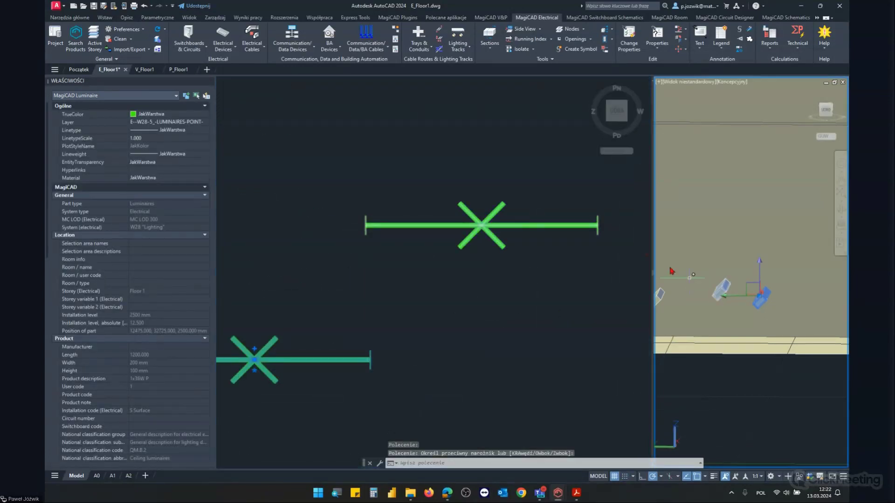
drag(651, 237, 554, 246)
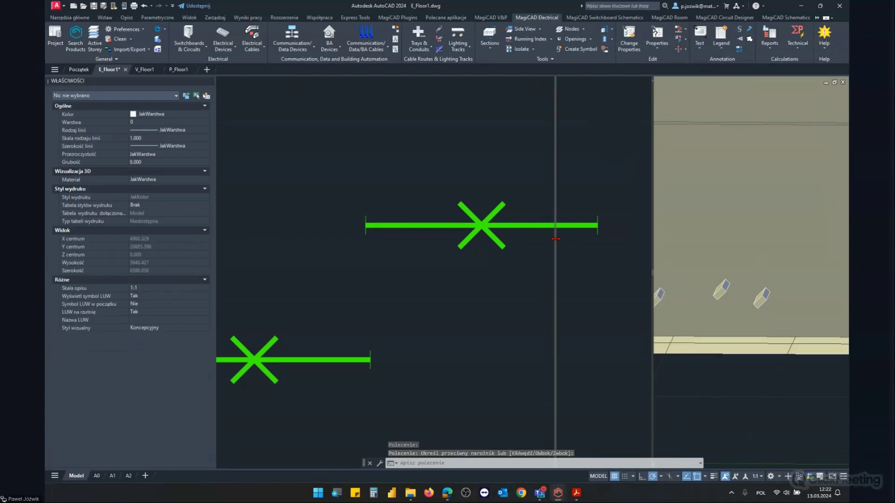
click(604, 299)
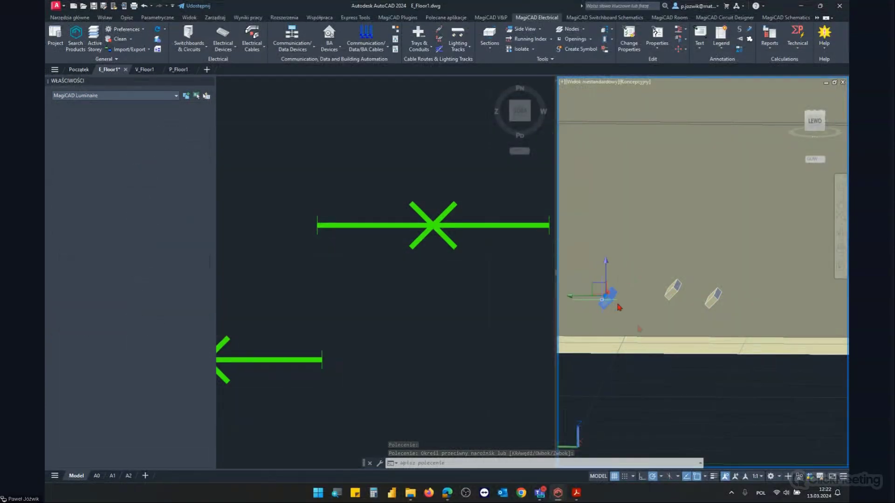
key(Escape)
key(Escape)
key(Escape)
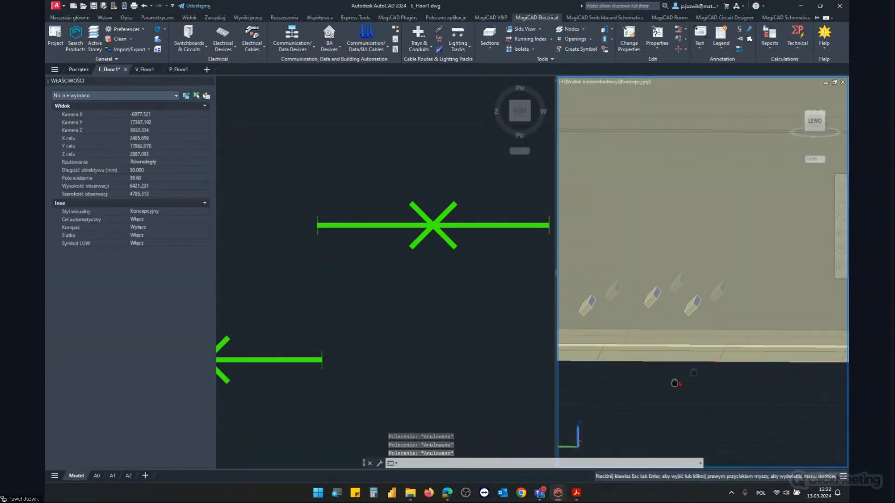
View the luminaires from the NW isometric corner, then switch to V_Floor1.dwg
middle_drag(647, 346, 673, 322)
click(805, 116)
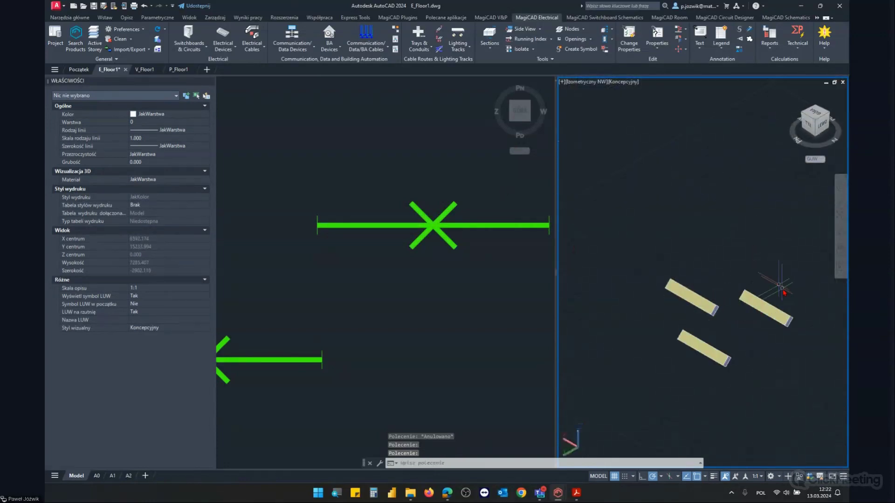
scroll(773, 281, up, 2)
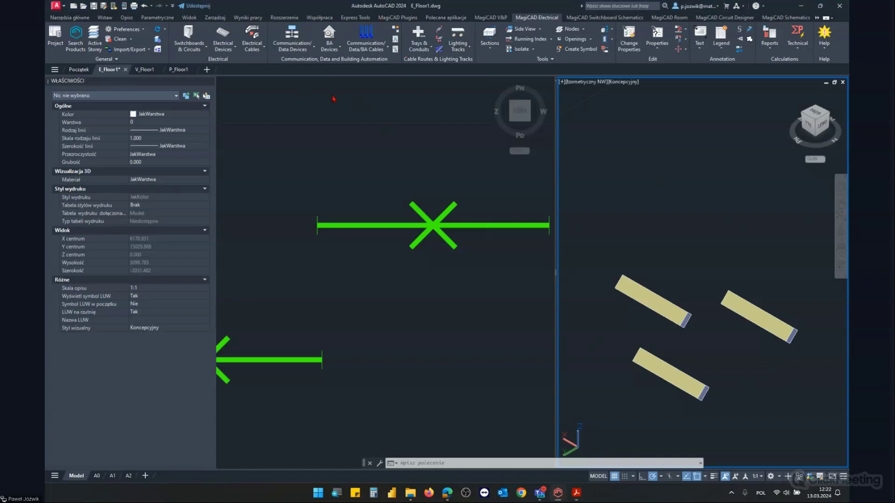
click(144, 69)
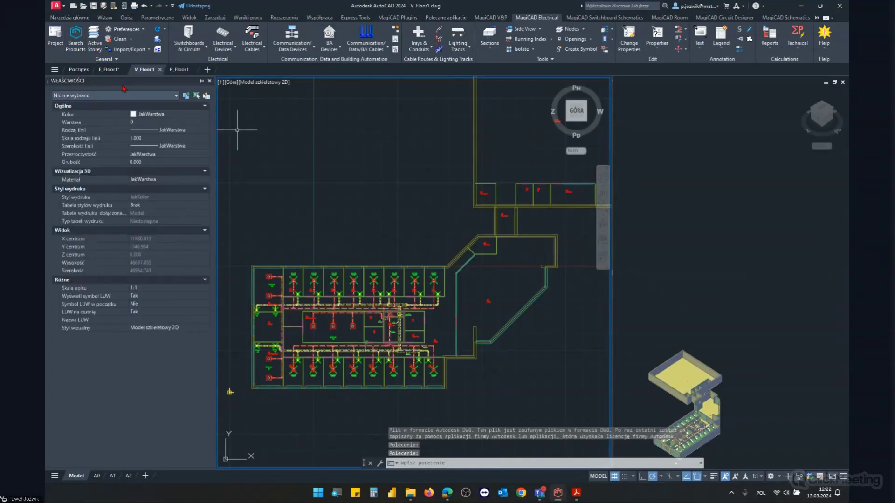
Close the electrical project dialog and show the V&P project's report templates list
click(56, 38)
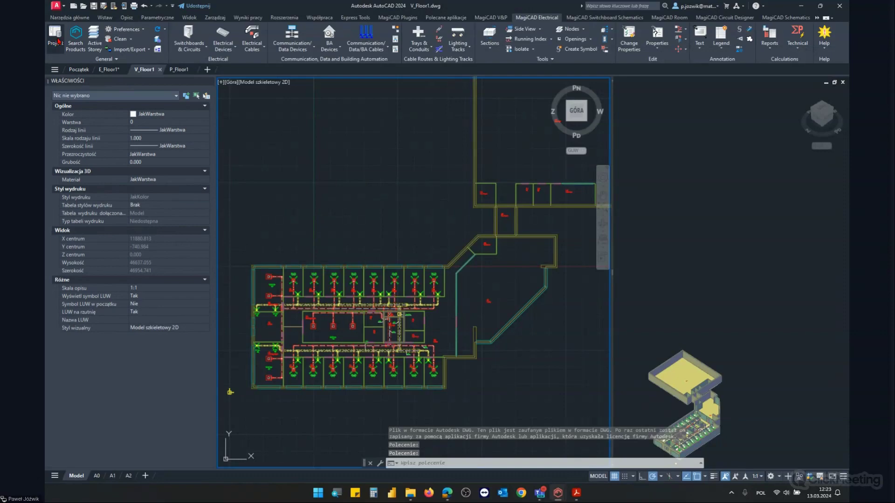
key(Return)
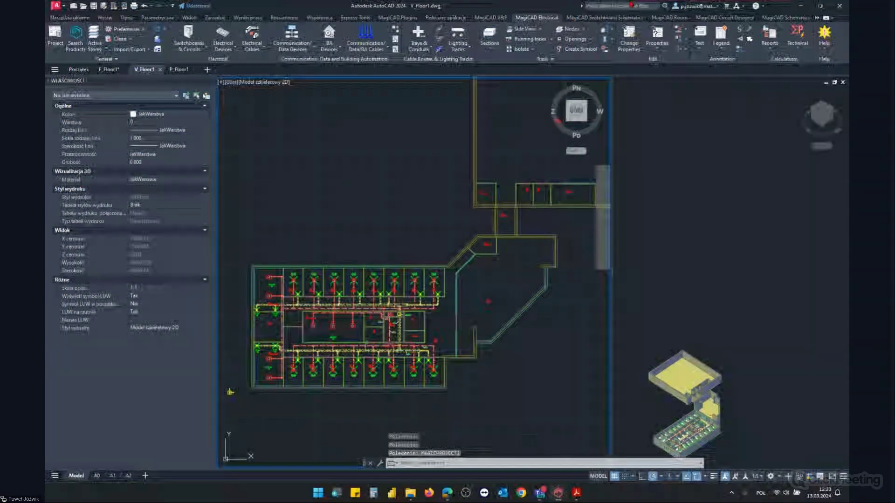
click(55, 37)
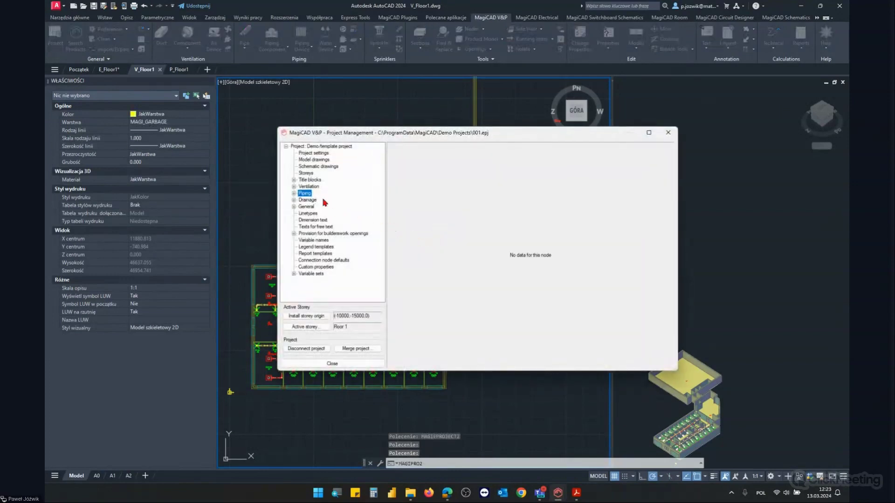
click(308, 254)
right_click(424, 190)
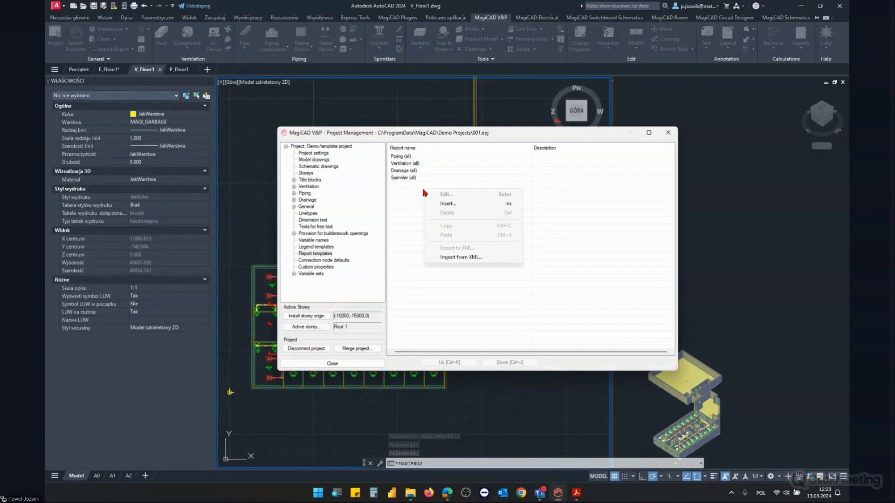
Insert a new report template named Total Flow that includes all ventilation ducts
click(446, 204)
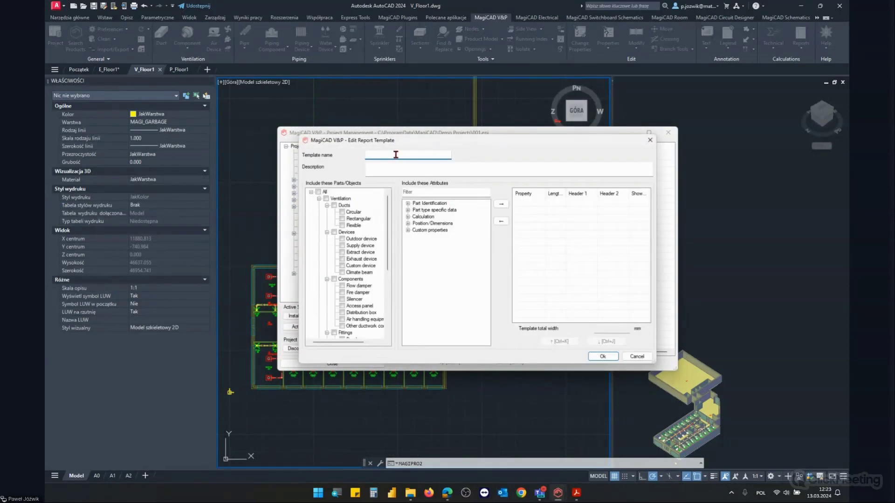
text(Tot)
click(334, 205)
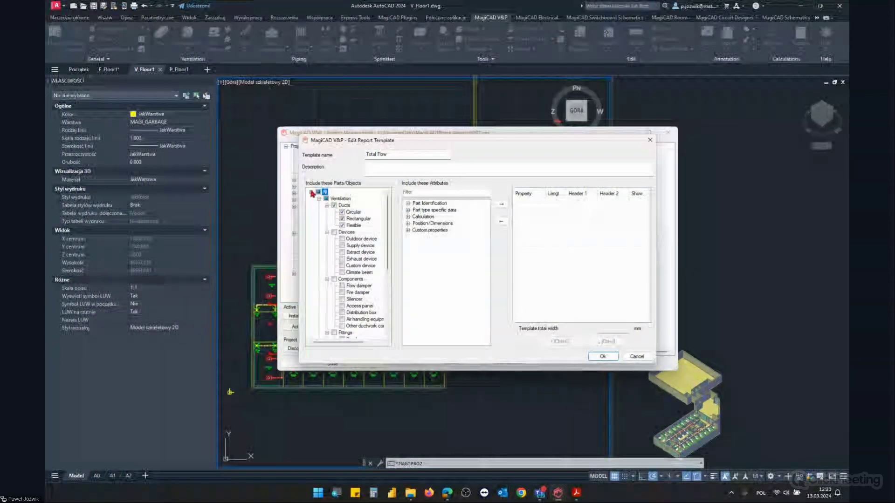
click(312, 193)
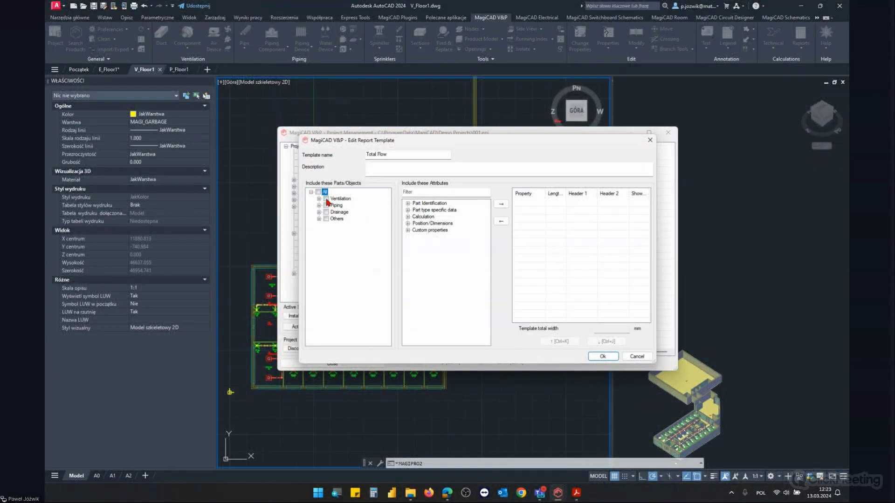
Expand Part Identification and browse its attributes
double_click(421, 204)
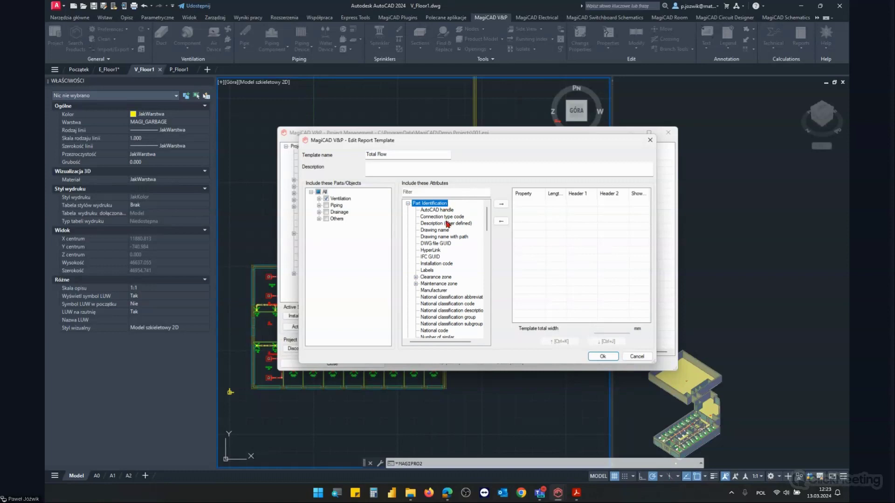
scroll(448, 274, down, 3)
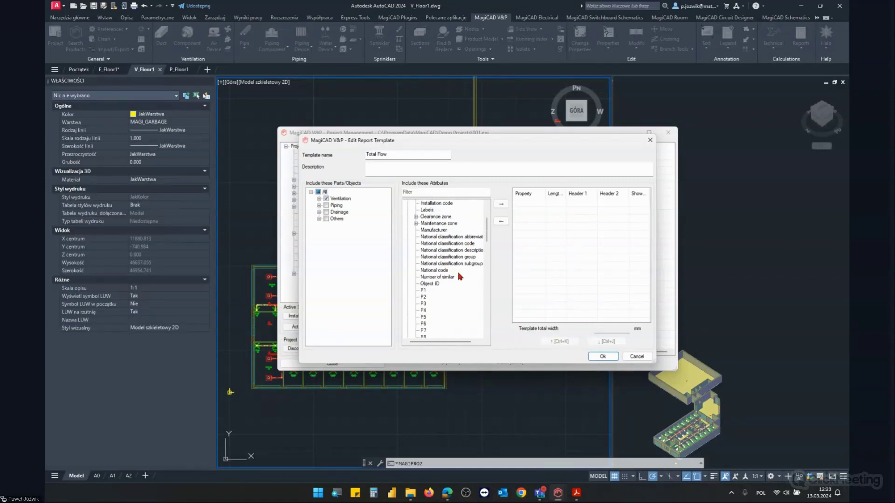
scroll(454, 275, down, 5)
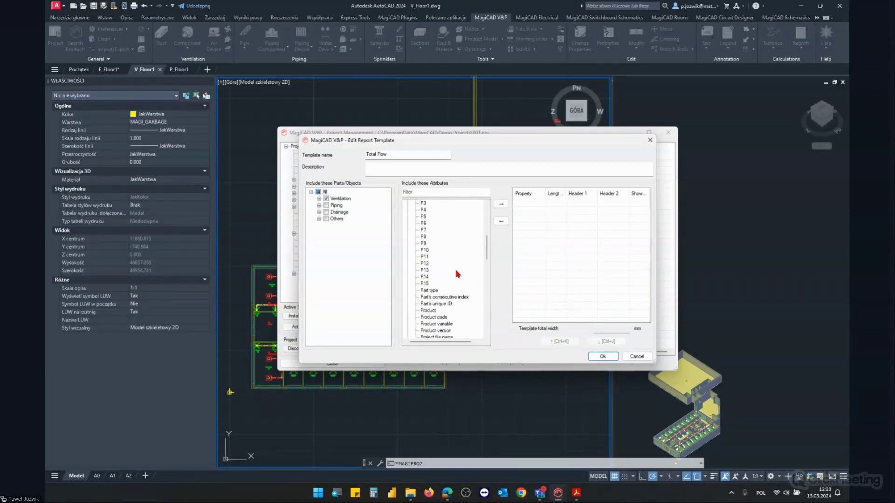
scroll(457, 274, up, 5)
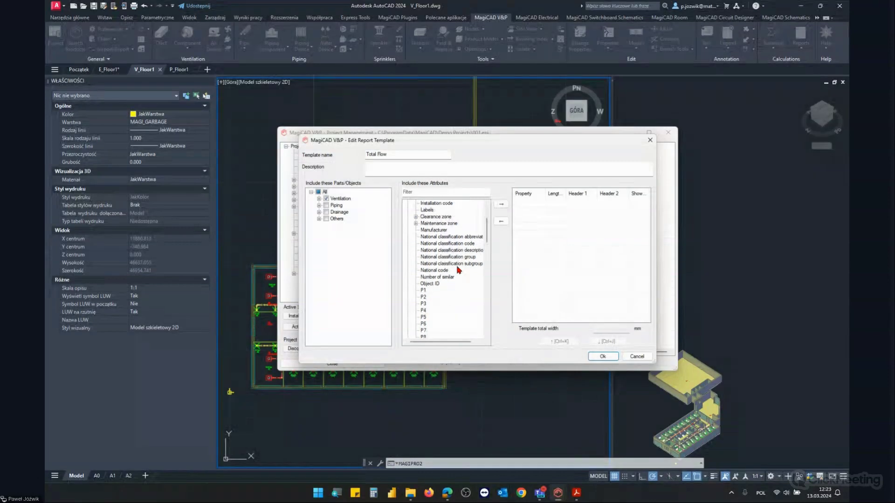
scroll(457, 280, down, 5)
scroll(455, 293, down, 4)
scroll(454, 298, down, 1)
scroll(452, 298, down, 2)
click(440, 297)
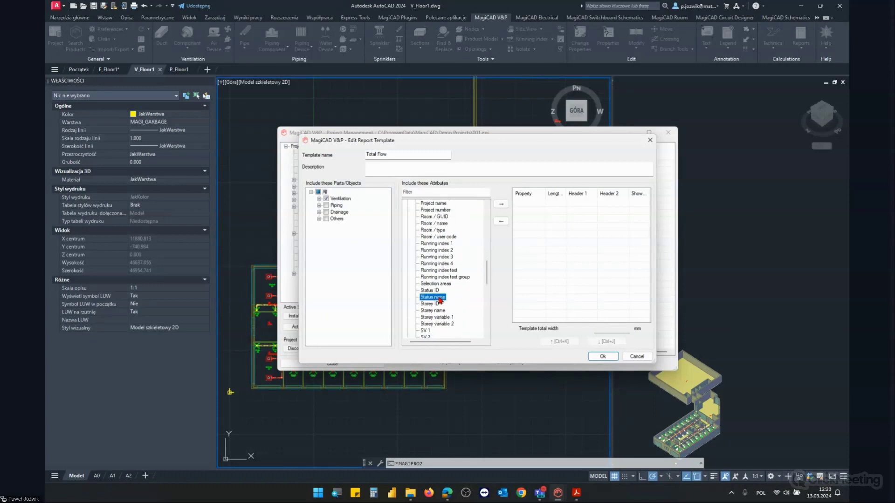
Add Storey name and System name columns to the Total Flow template
click(445, 311)
click(504, 208)
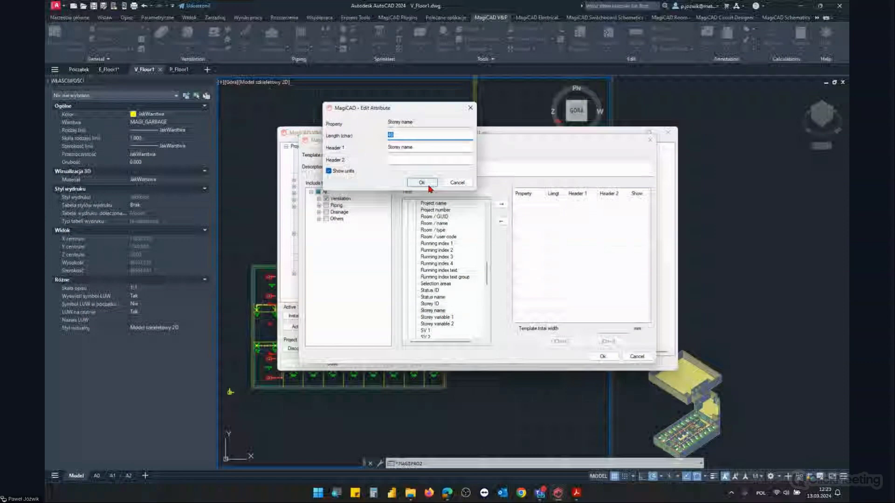
click(421, 183)
scroll(449, 228, up, 2)
scroll(450, 228, up, 2)
scroll(450, 228, up, 2)
scroll(450, 229, down, 3)
scroll(450, 237, down, 3)
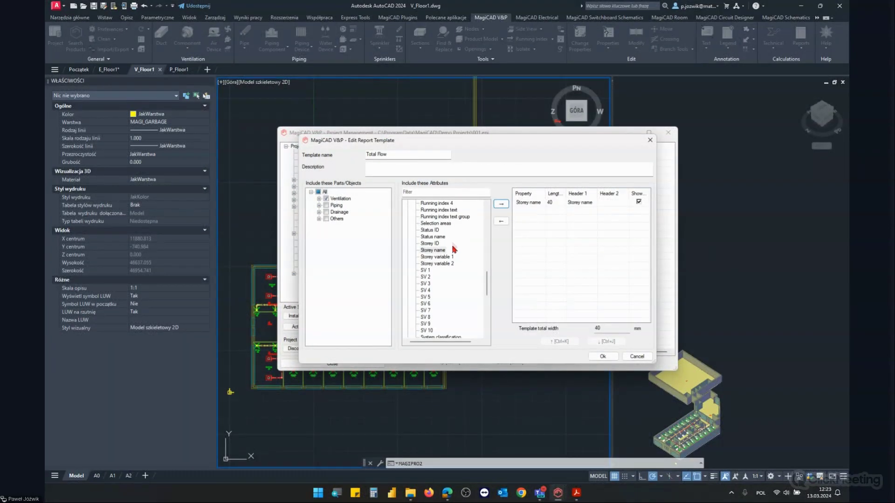
scroll(452, 249, down, 3)
scroll(454, 254, down, 3)
click(445, 257)
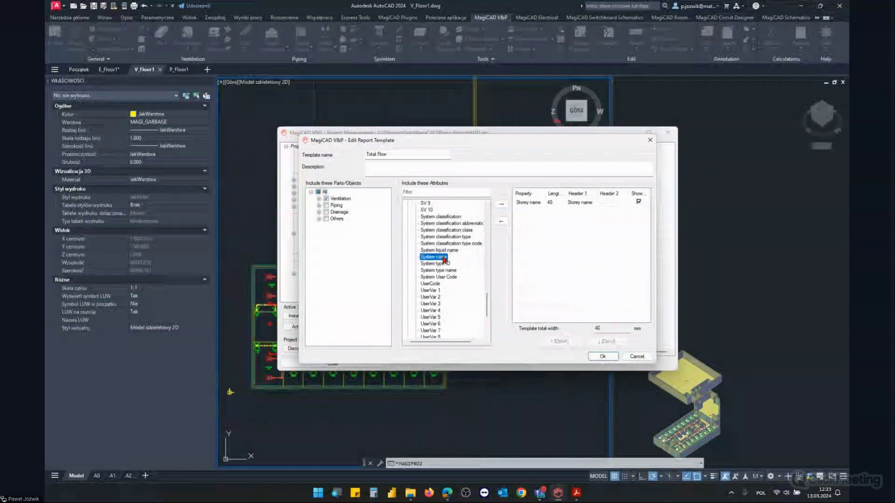
double_click(466, 256)
click(423, 183)
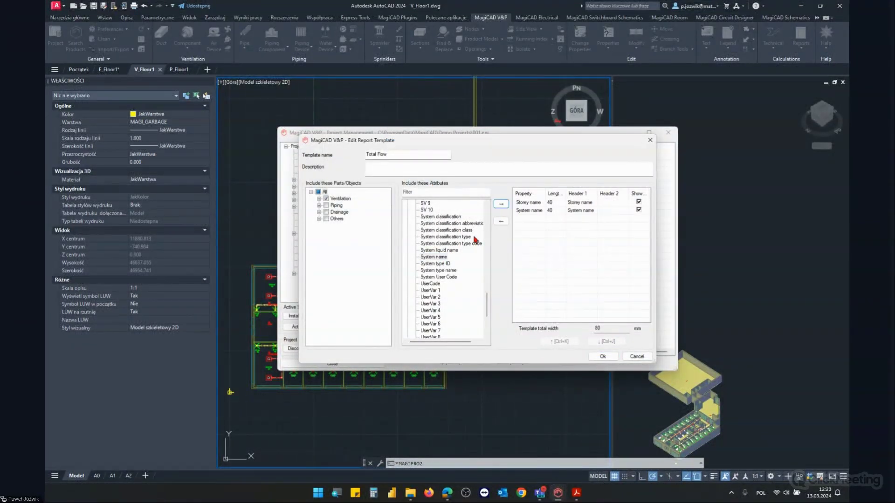
Add the Calculation > Flow sum column and save the template
scroll(475, 240, down, 4)
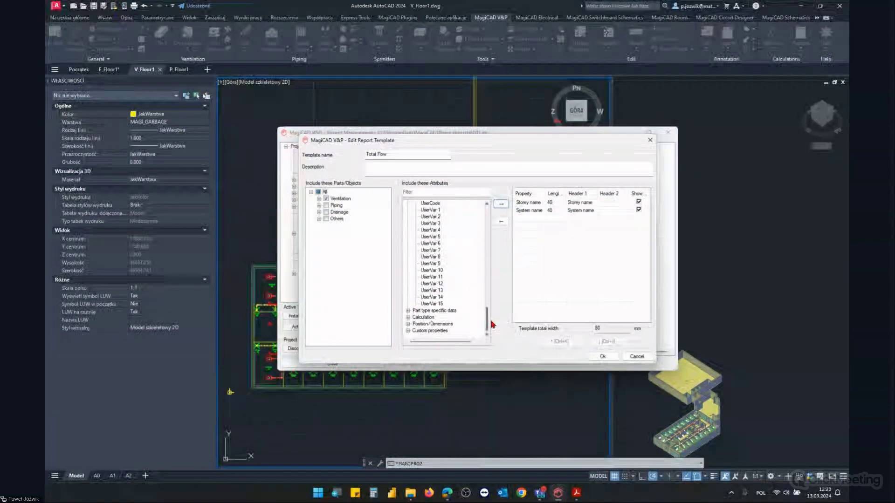
scroll(489, 324, up, 5)
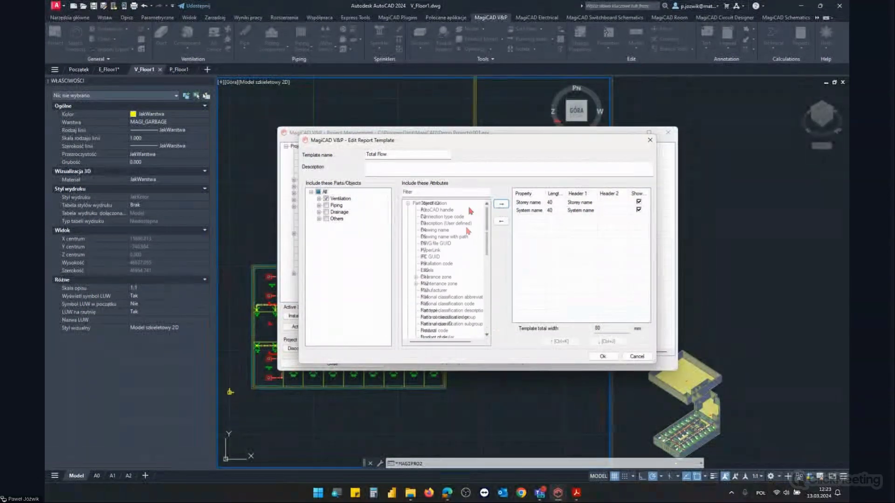
click(407, 203)
click(407, 216)
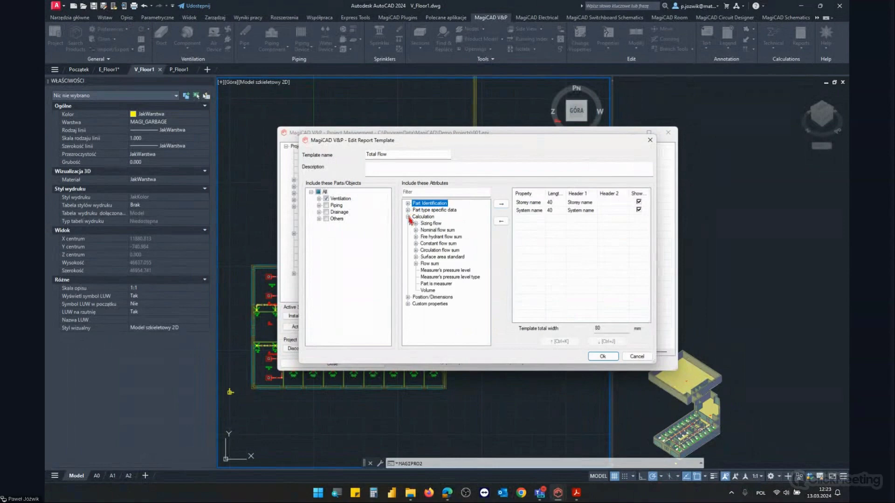
click(415, 264)
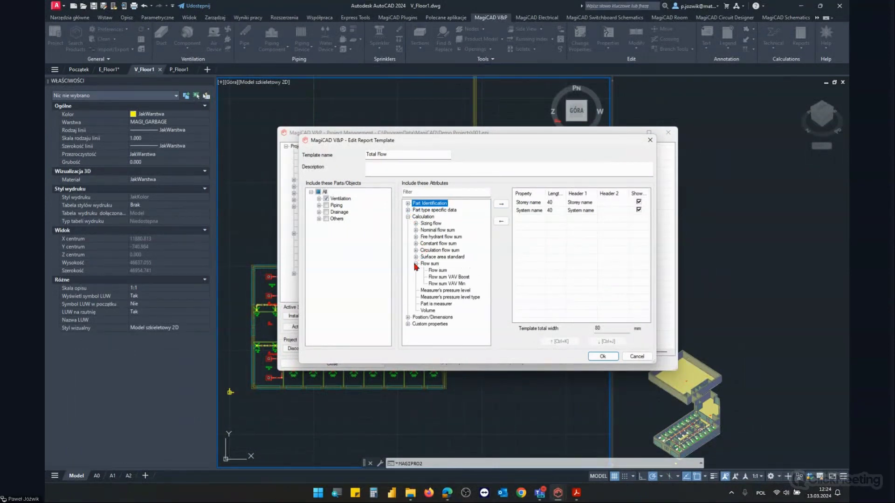
click(500, 204)
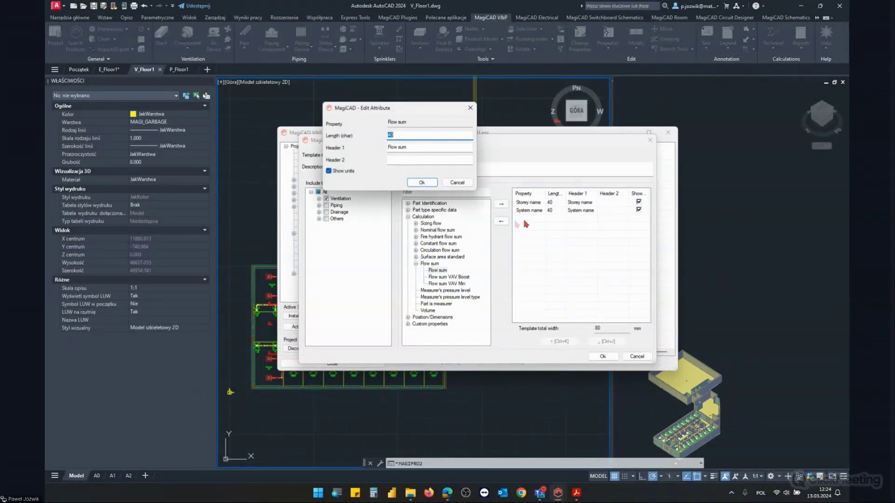
click(431, 183)
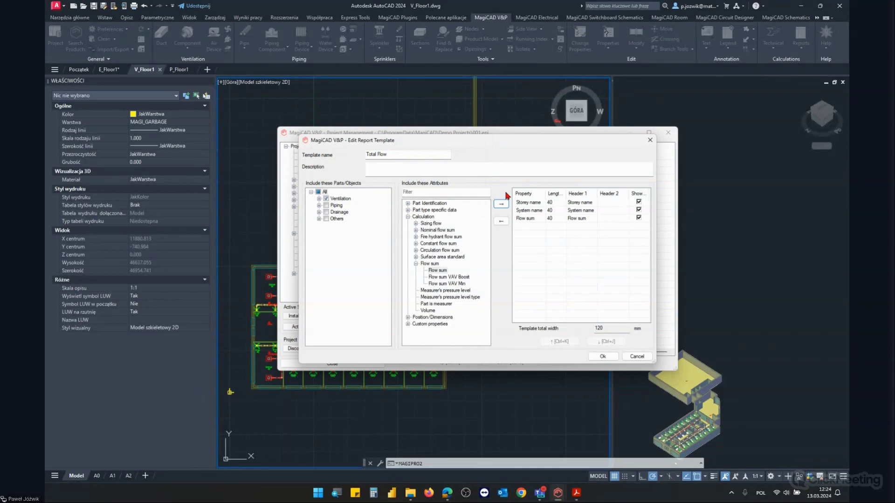
key(Return)
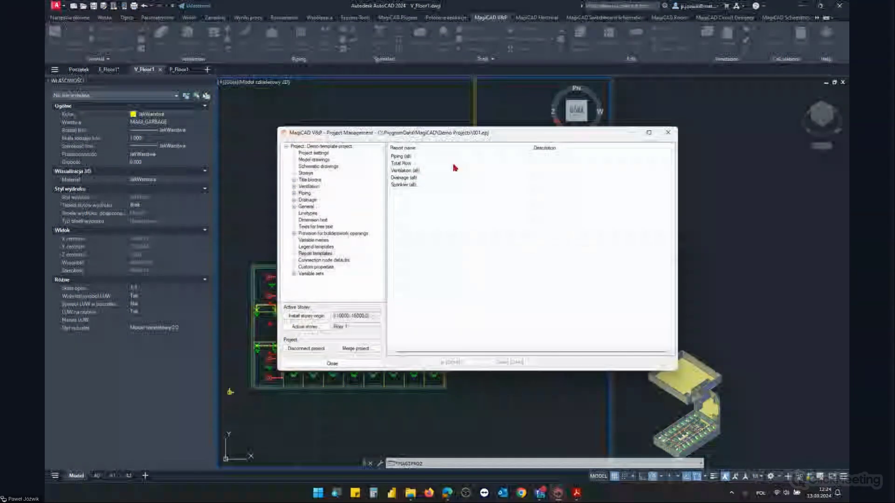
Close Project Management and start a new report from the MagiCAD V&P Reports menu
click(457, 164)
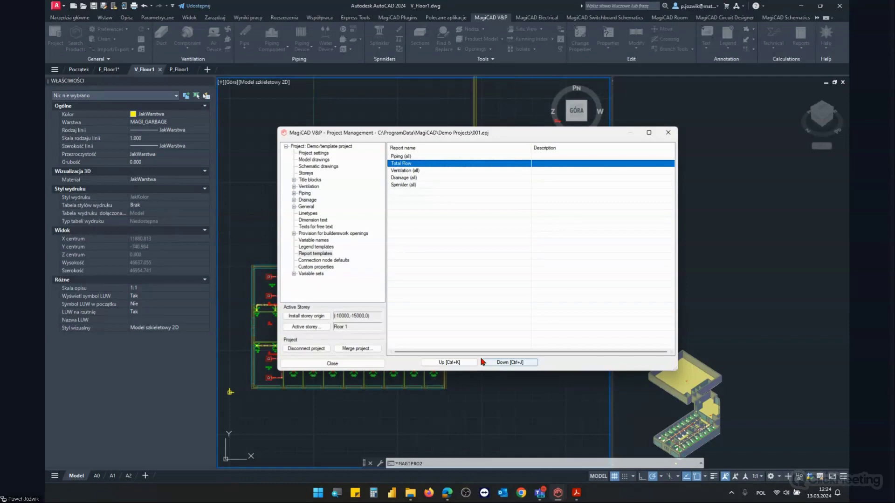
key(Escape)
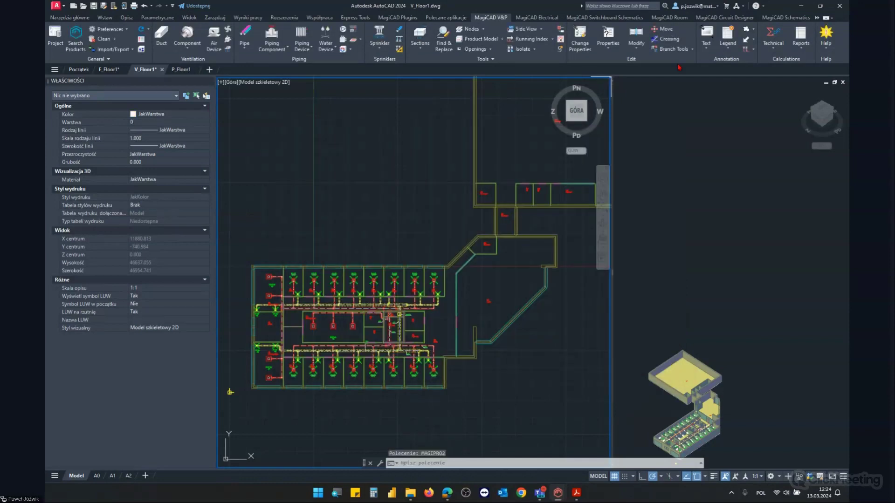
click(800, 51)
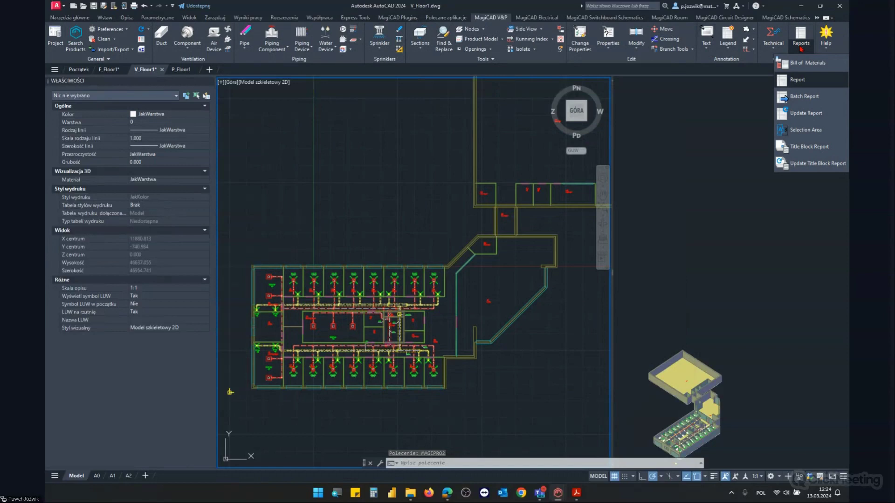
click(802, 84)
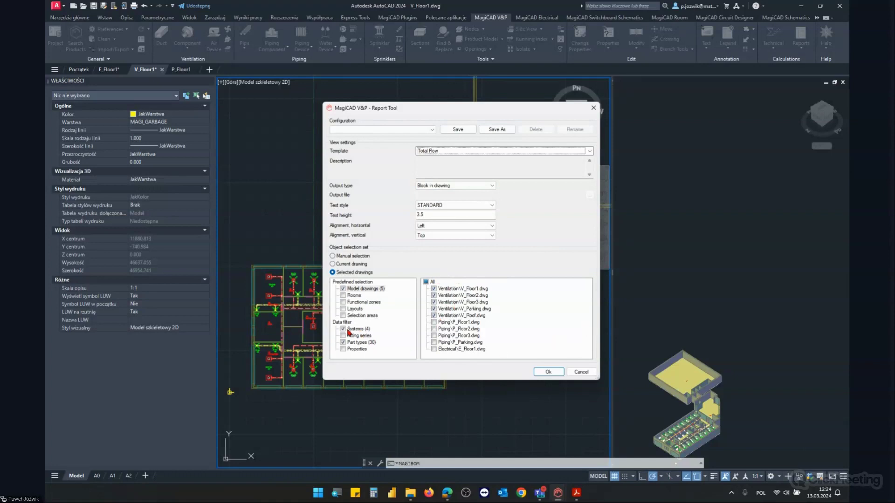
Generate the Total Flow report and place its table in the drawing
click(556, 372)
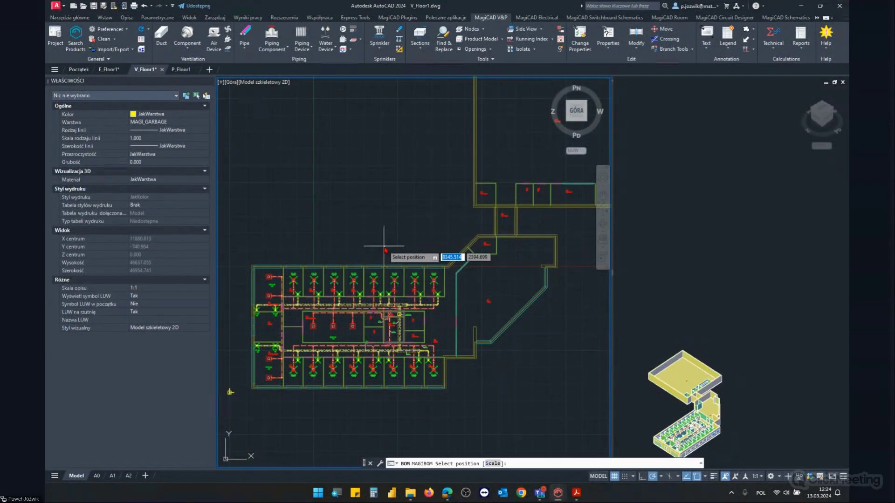
scroll(367, 253, down, 5)
scroll(438, 154, up, 5)
click(409, 170)
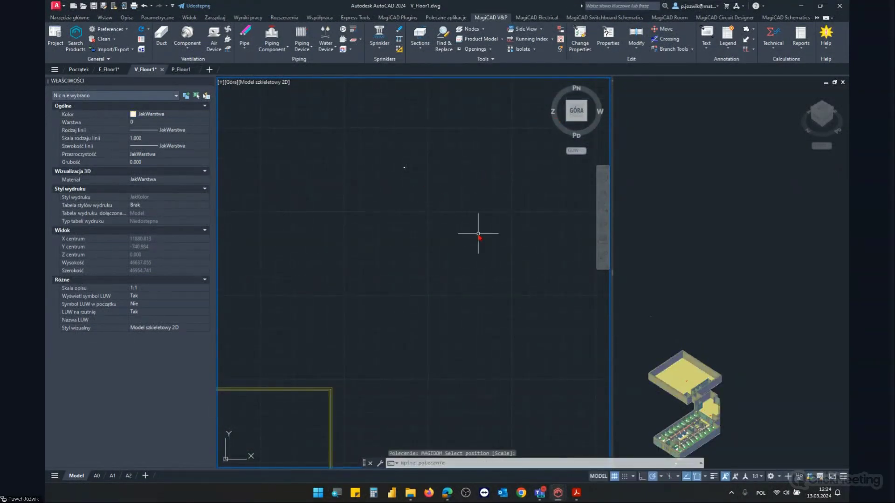
scroll(401, 195, up, 5)
scroll(419, 233, up, 3)
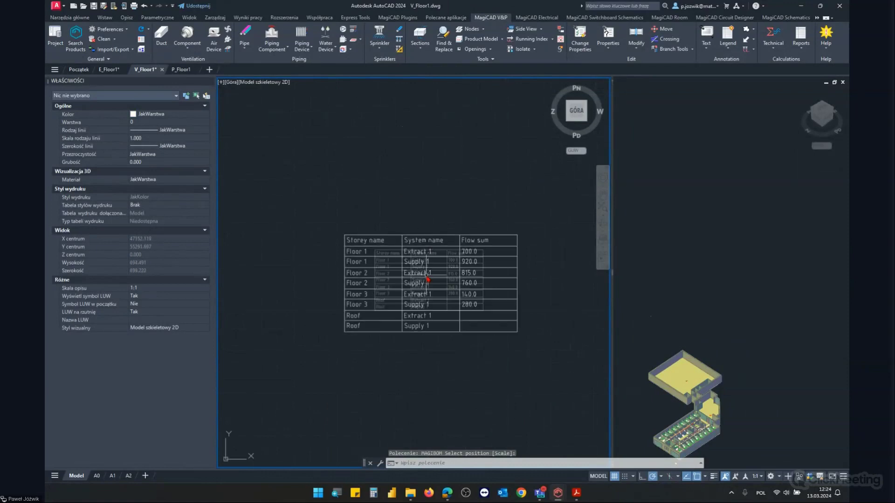
scroll(405, 272, up, 3)
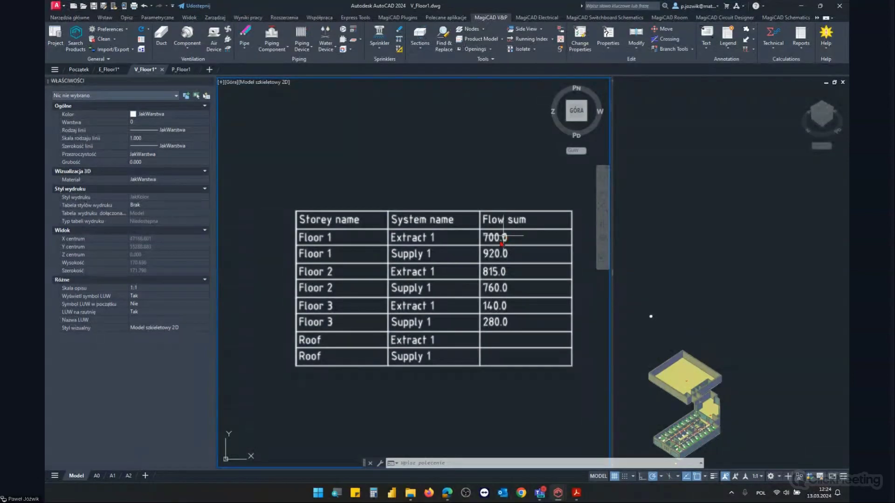
Recentre the view on the Total Flow table and inspect its flow sums
scroll(260, 194, down, 1)
click(243, 253)
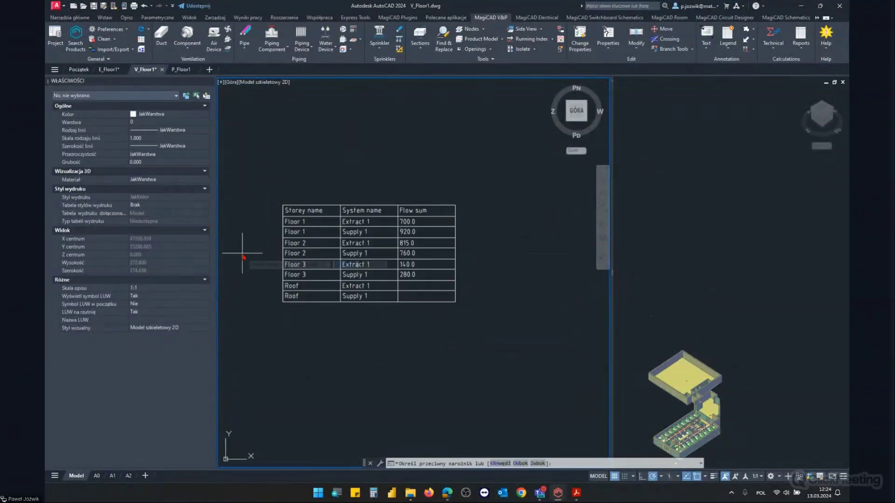
middle_drag(243, 254, 275, 251)
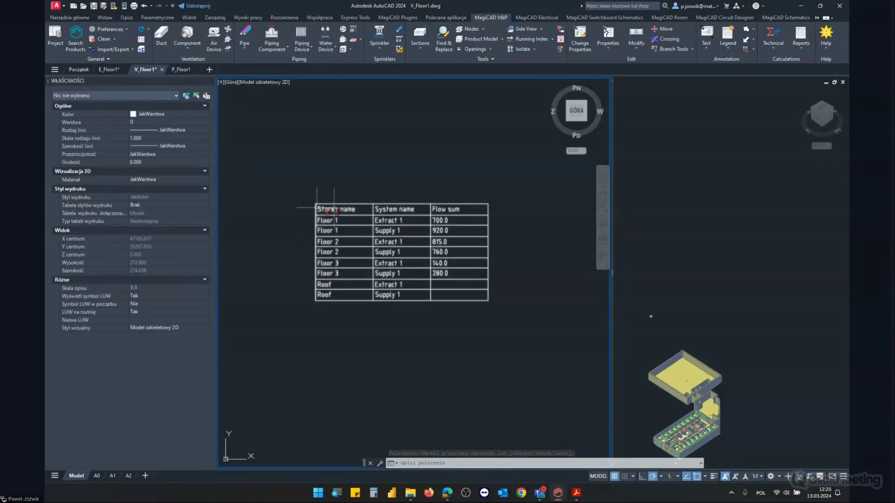
click(331, 206)
click(339, 154)
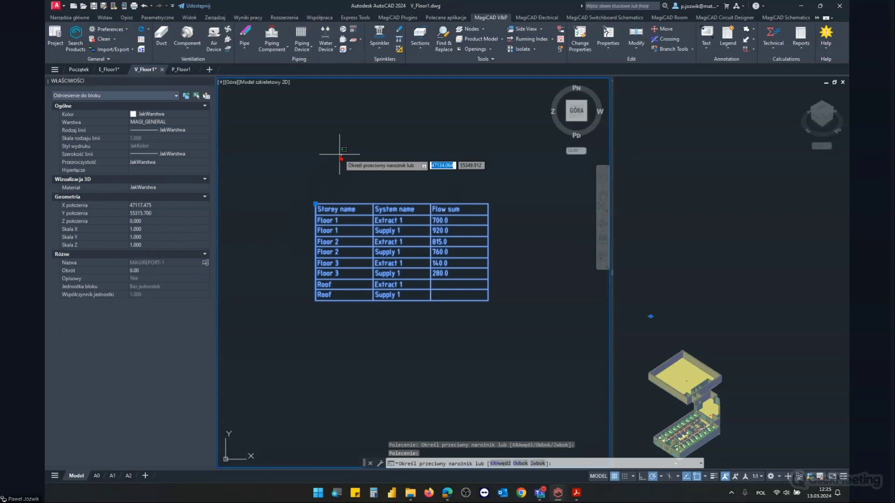
key(Escape)
key(Escape)
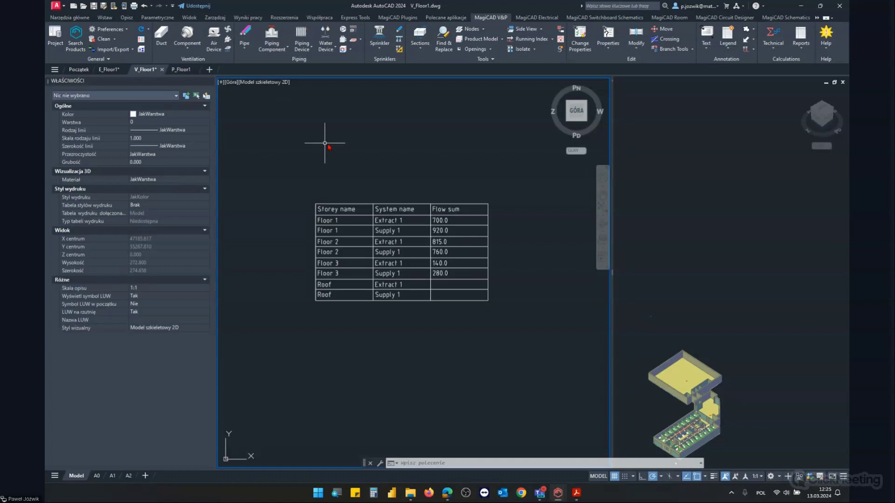
scroll(468, 112, down, 5)
Scroll up and down through the supply balancing report rows
scroll(476, 123, down, 7)
scroll(495, 224, down, 3)
scroll(410, 373, down, 2)
scroll(433, 289, up, 6)
scroll(434, 289, down, 2)
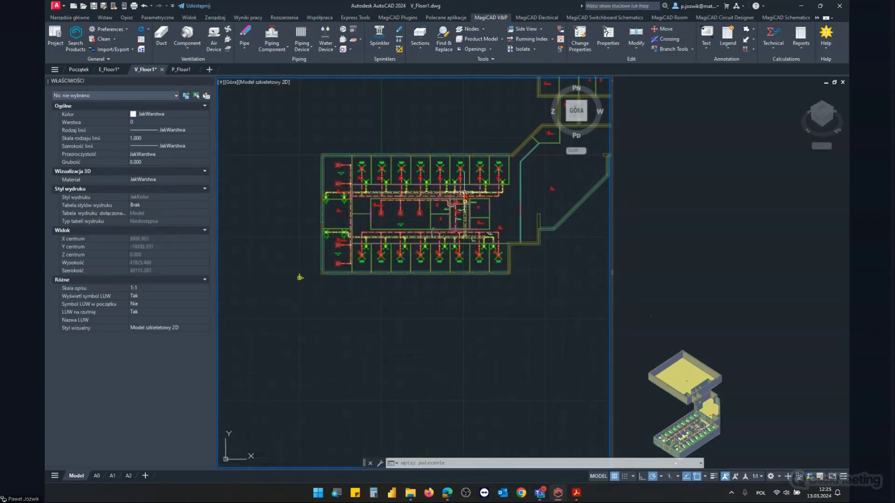
scroll(536, 186, up, 4)
Rerun ductwork balancing for the Supply 1 system
click(769, 50)
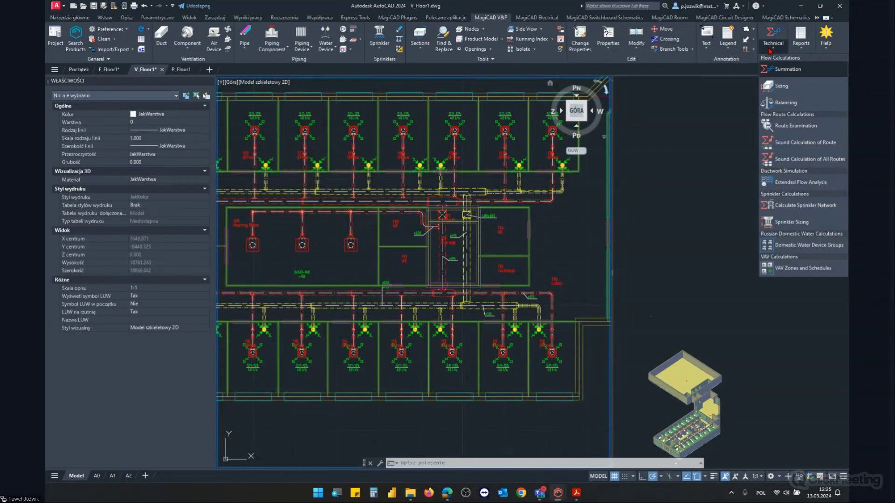
click(785, 103)
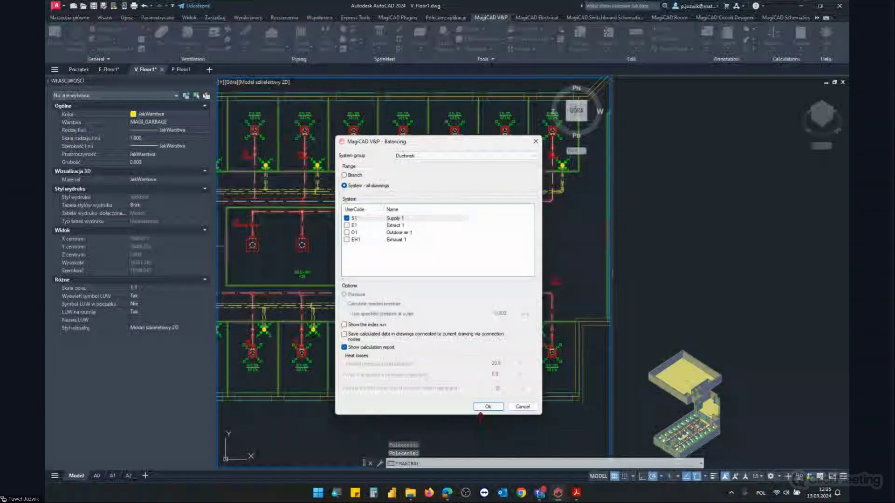
click(488, 407)
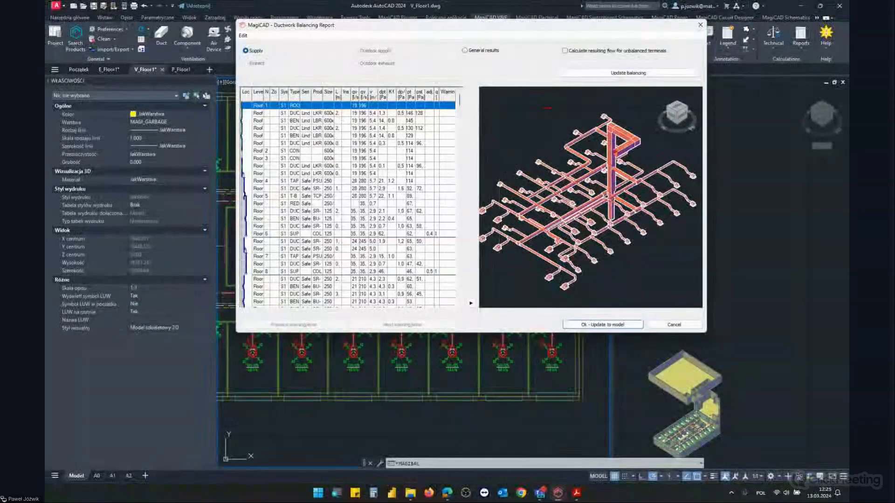
Scroll and drag through the refreshed Ductwork Balancing Report table
scroll(323, 177, down, 5)
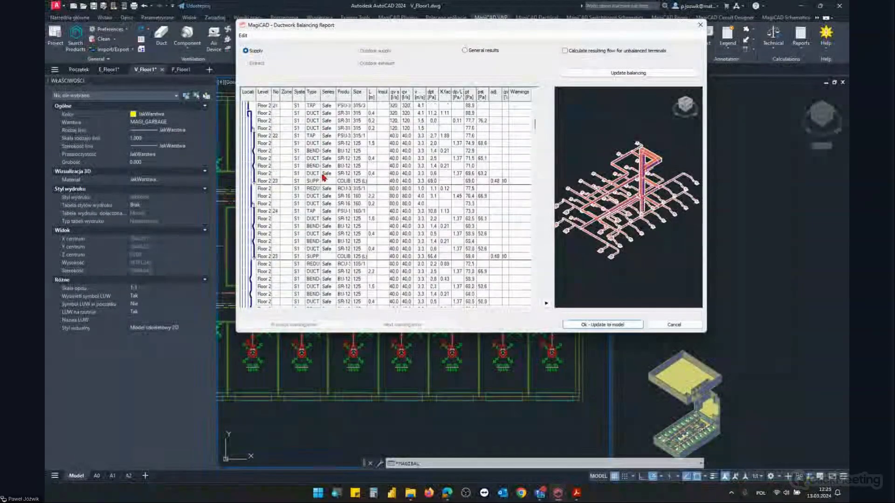
scroll(325, 173, down, 2)
scroll(324, 173, down, 2)
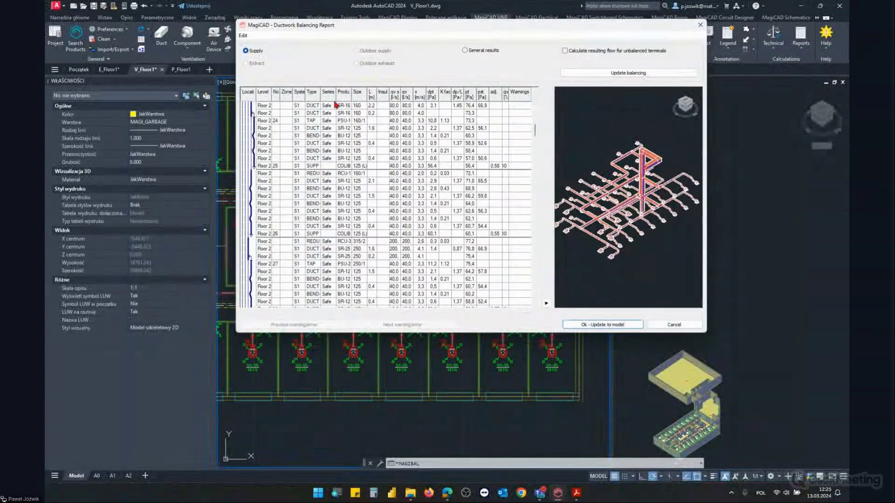
scroll(321, 181, down, 5)
scroll(321, 183, down, 6)
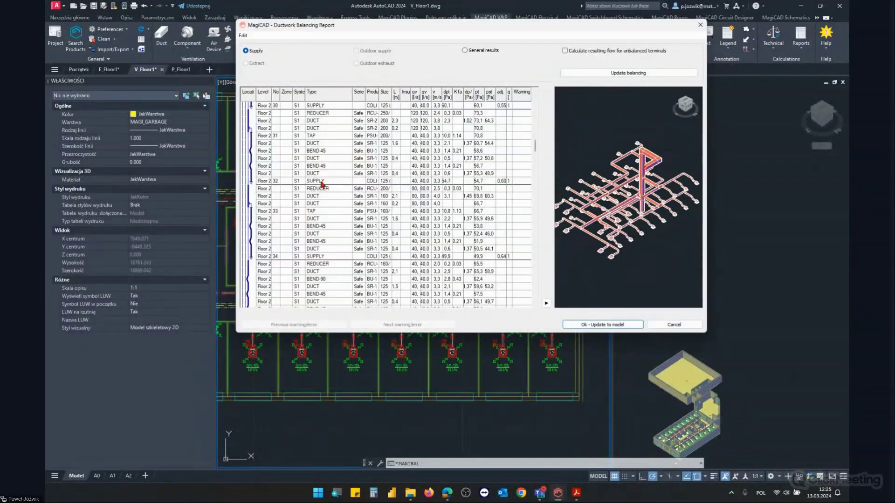
scroll(324, 189, down, 10)
scroll(325, 193, down, 8)
scroll(326, 194, down, 3)
mouse_move(535, 209)
mouse_down()
mouse_move(552, 299)
mouse_move(549, 291)
mouse_up()
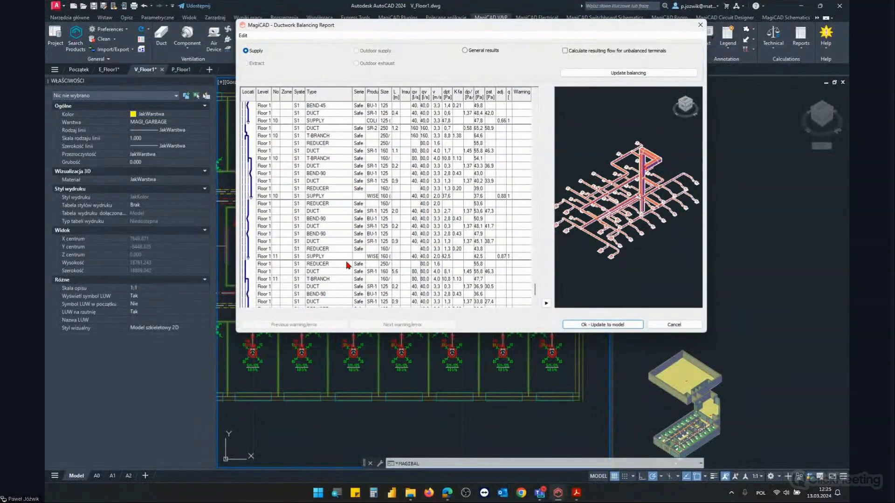
mouse_move(534, 289)
drag(536, 289, 544, 121)
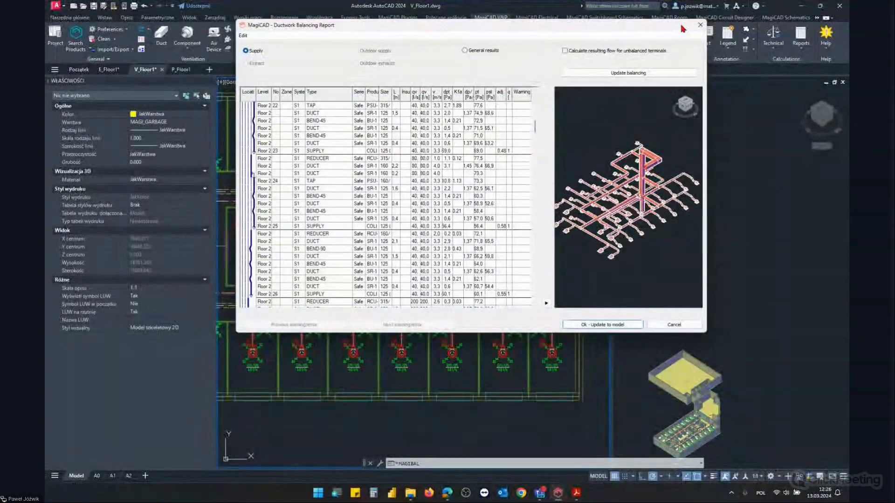
Close the balancing report and zoom into the V_Floor1 plan
click(700, 25)
scroll(426, 288, up, 3)
scroll(426, 288, up, 3)
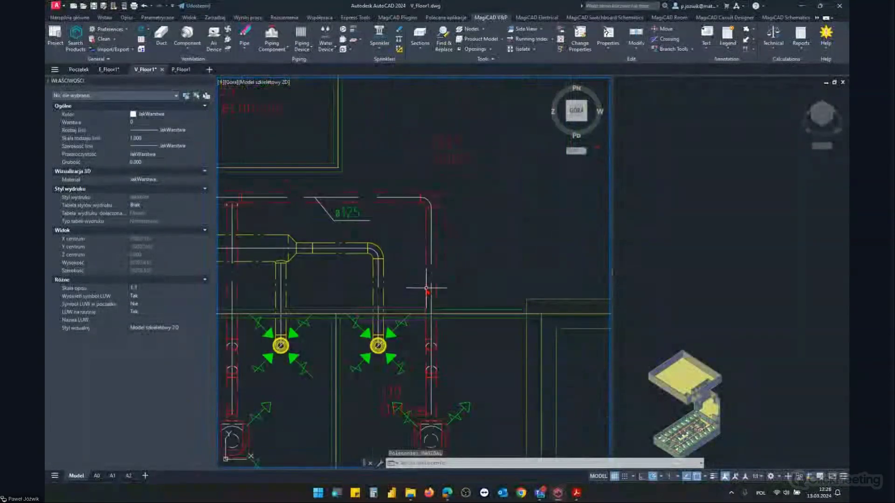
Try adding an FD4 IRIS flow damper at size IRIS-080, then abandon it and deselect the duct
click(187, 43)
click(205, 83)
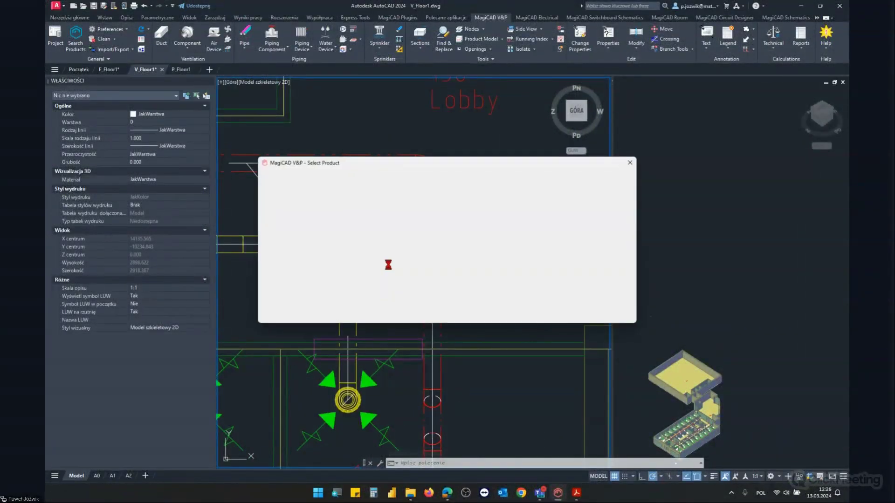
click(287, 221)
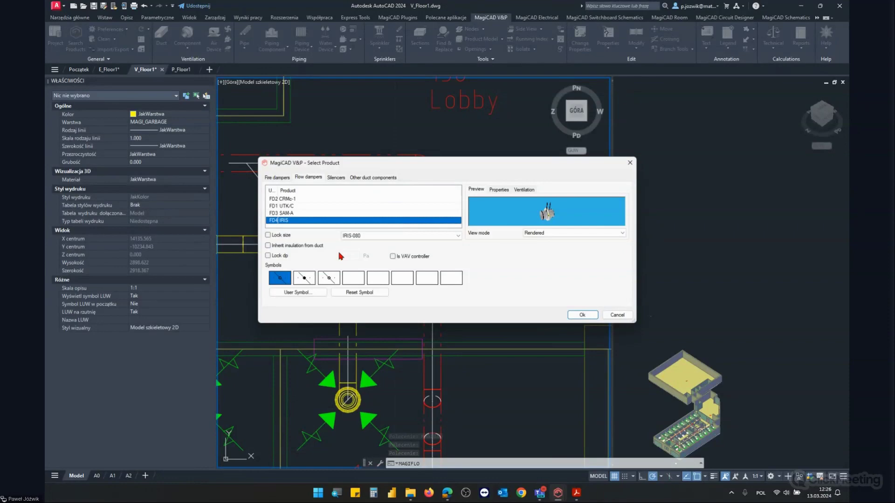
click(354, 235)
click(619, 316)
click(570, 316)
click(440, 306)
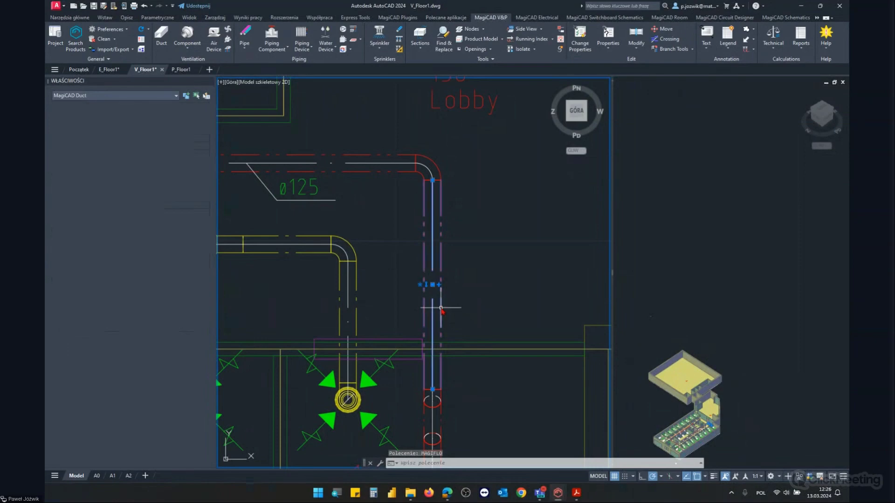
key(Escape)
key(Escape)
Choose the FD4 IRIS flow damper at size IRIS-125
click(186, 19)
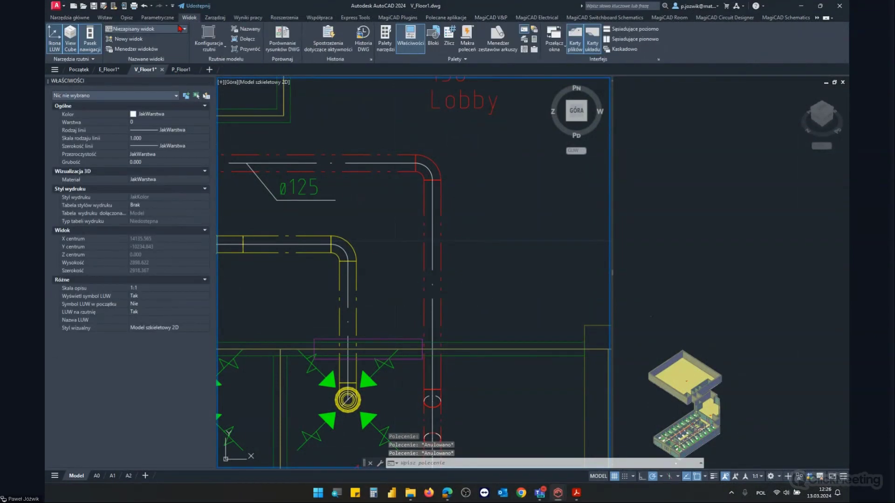
click(490, 18)
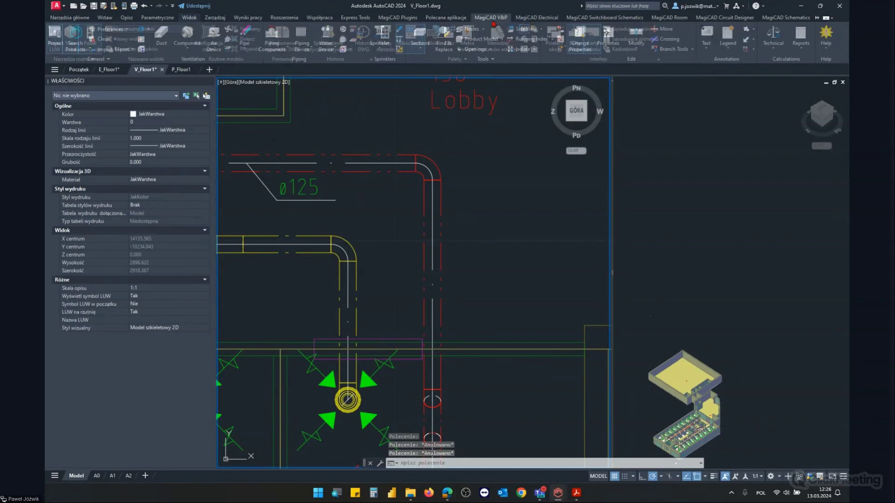
click(187, 35)
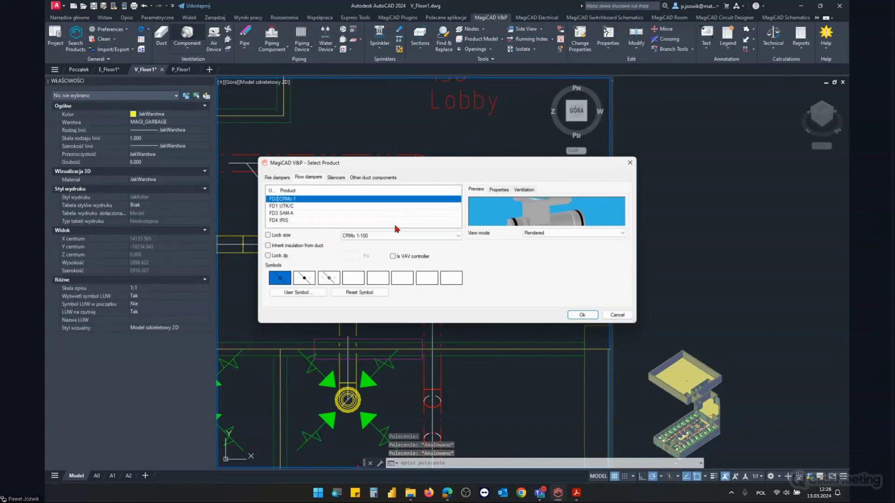
click(300, 220)
click(364, 235)
click(365, 256)
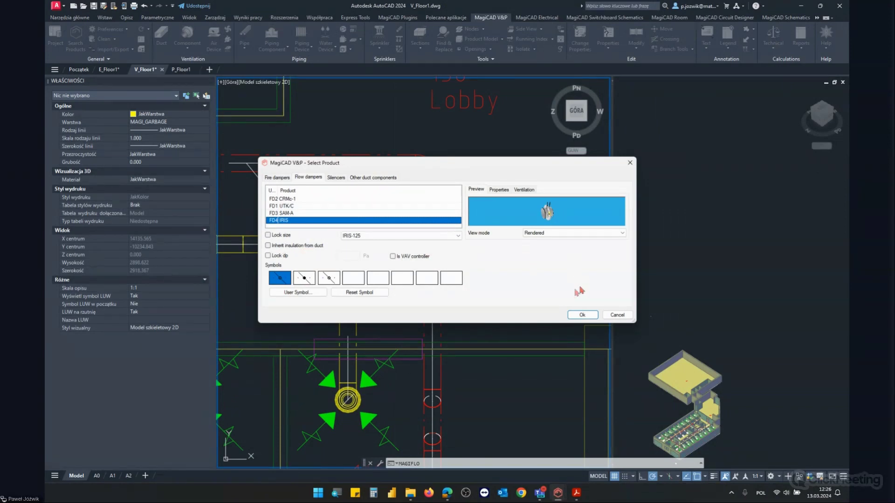
click(585, 316)
click(585, 316)
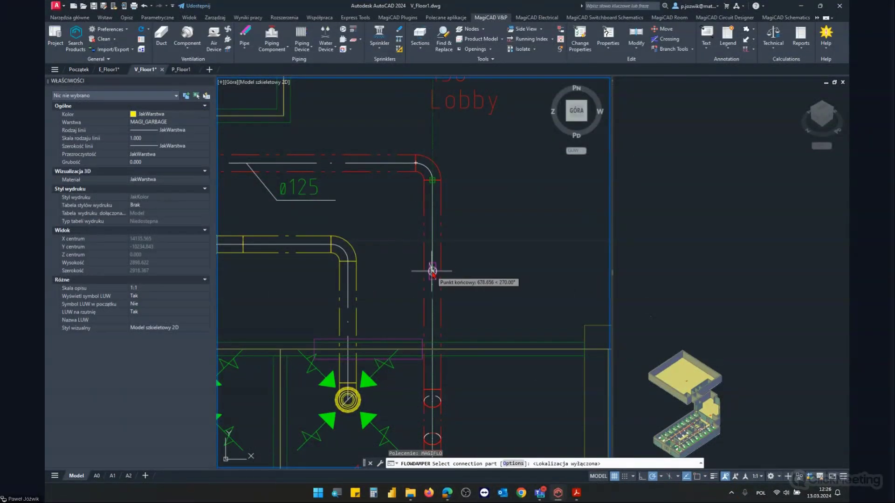
Place the IRIS-125 damper on the vertical supply duct beside the Lobby
click(432, 270)
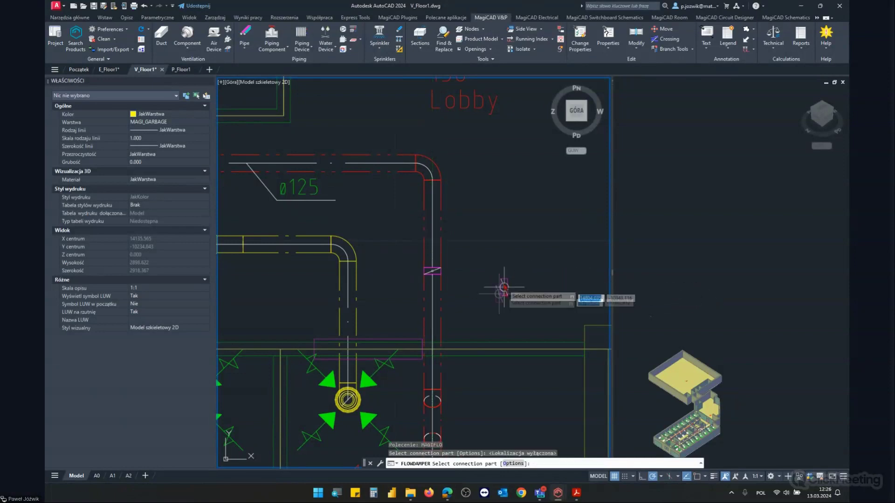
key(Escape)
key(Escape)
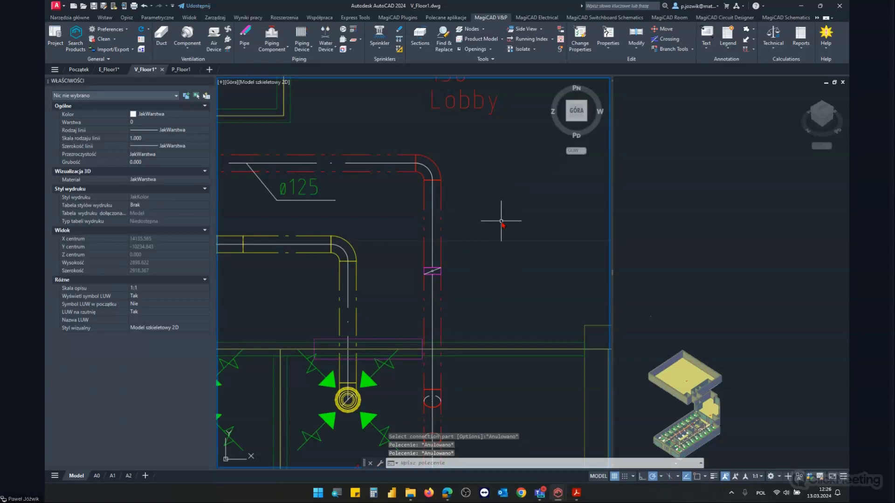
scroll(501, 221, down, 2)
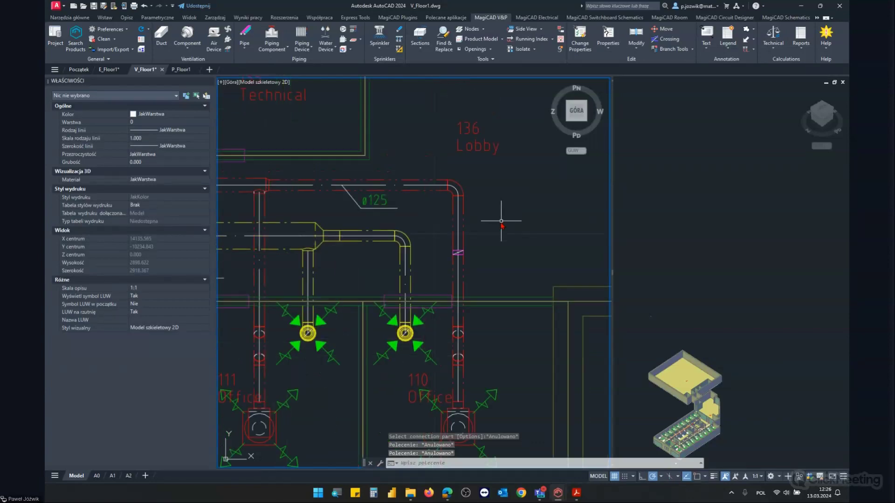
Rebalance supply system S1 and scroll through the updated report
click(784, 49)
click(785, 103)
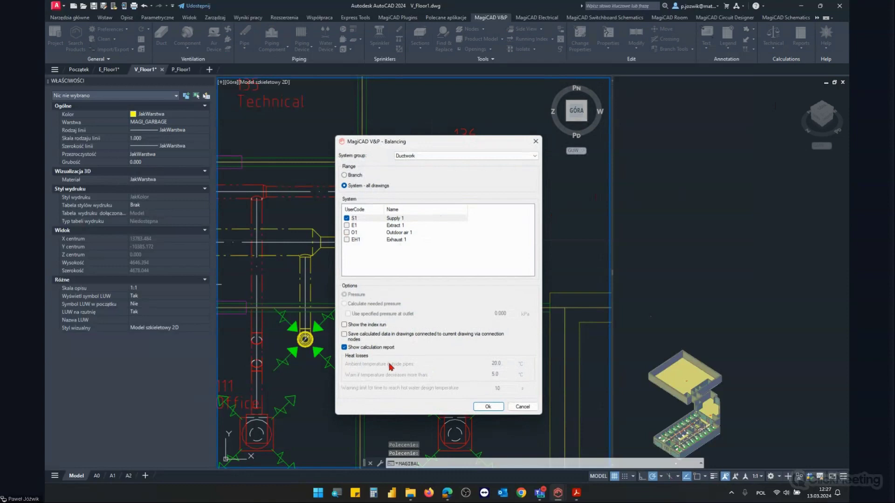
click(488, 407)
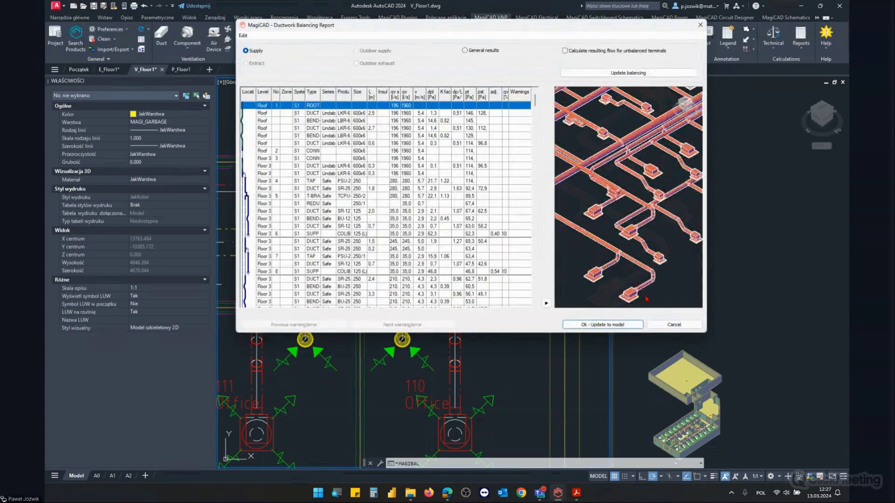
scroll(622, 253, down, 2)
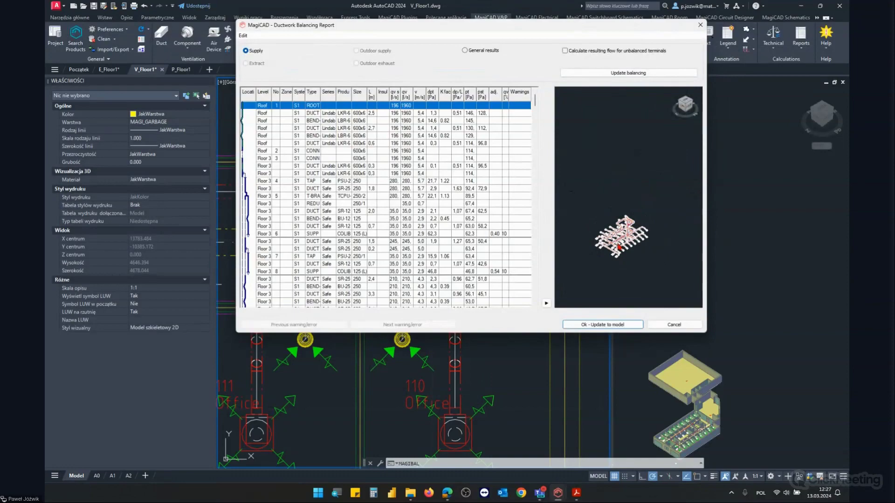
scroll(619, 247, up, 5)
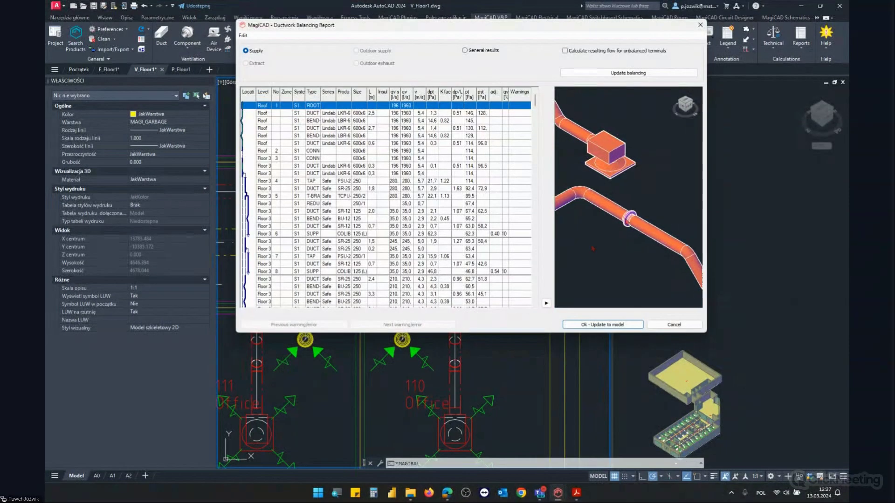
Move the report aside, pick the Floor 3 BEND row, and close the report
mouse_move(440, 27)
mouse_down()
mouse_move(713, 55)
mouse_move(736, 66)
mouse_up()
click(456, 261)
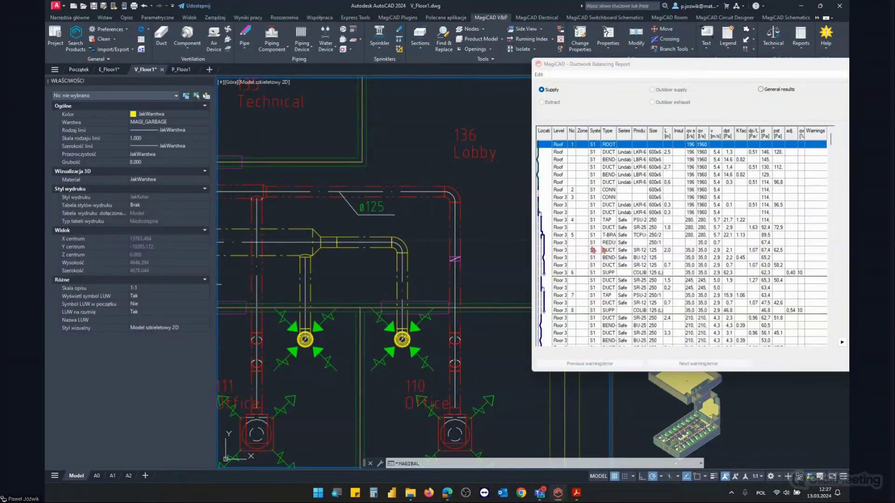
click(562, 257)
key(Escape)
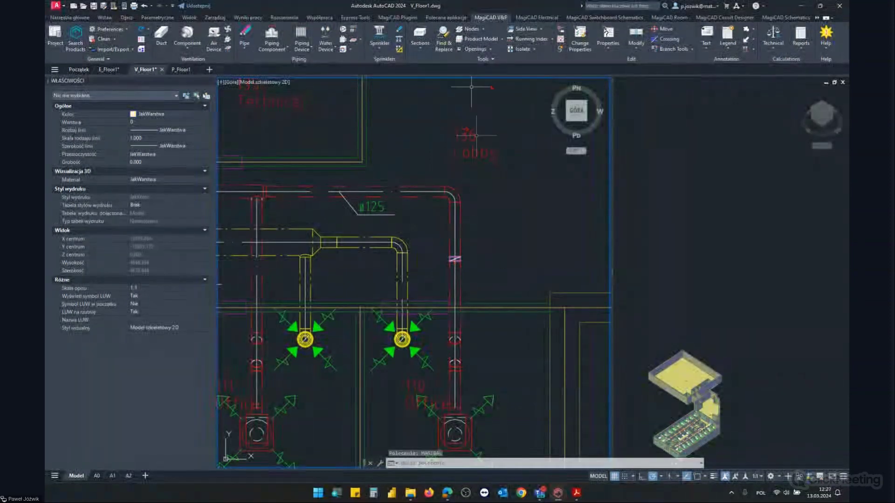
click(769, 52)
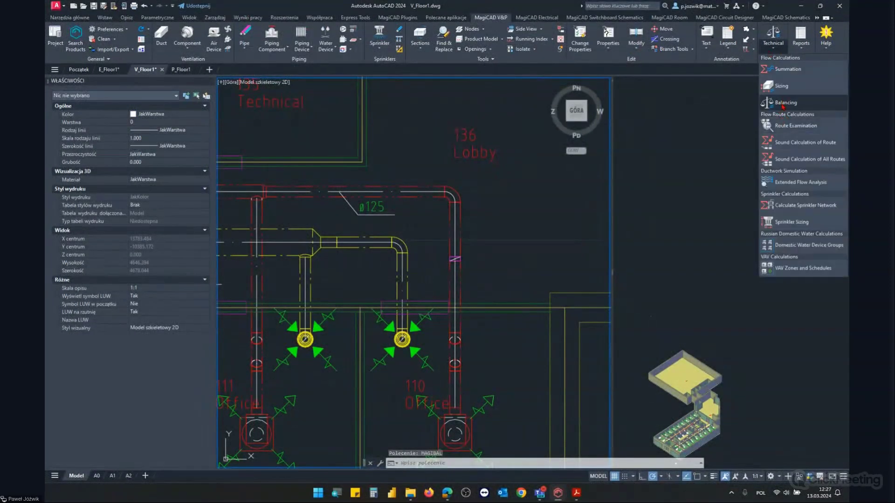
Rerun supply balancing and move the report window further left
click(783, 103)
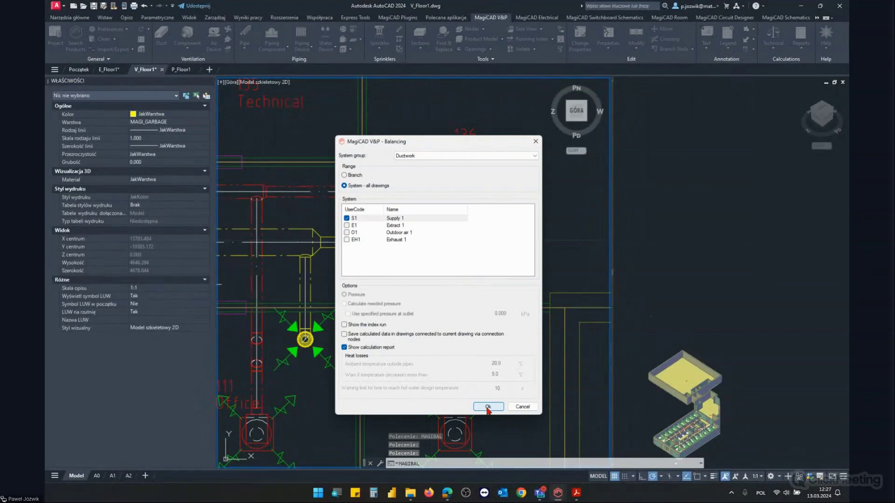
click(488, 407)
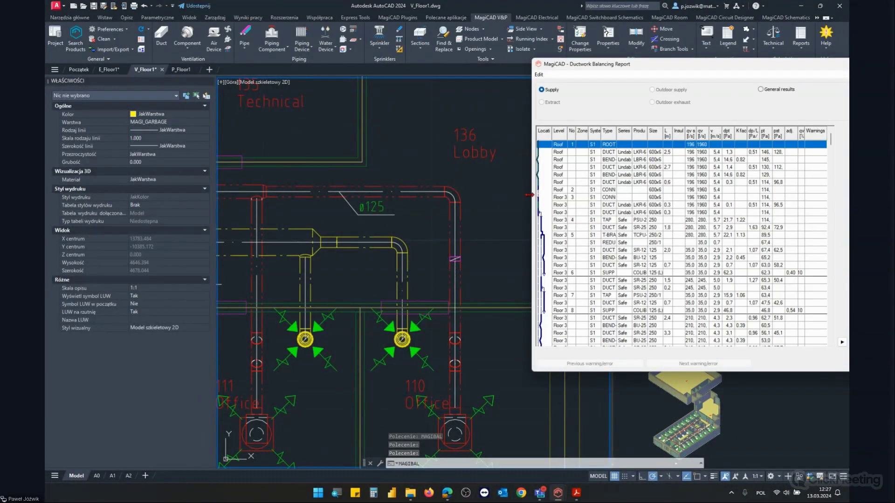
drag(456, 66, 276, 68)
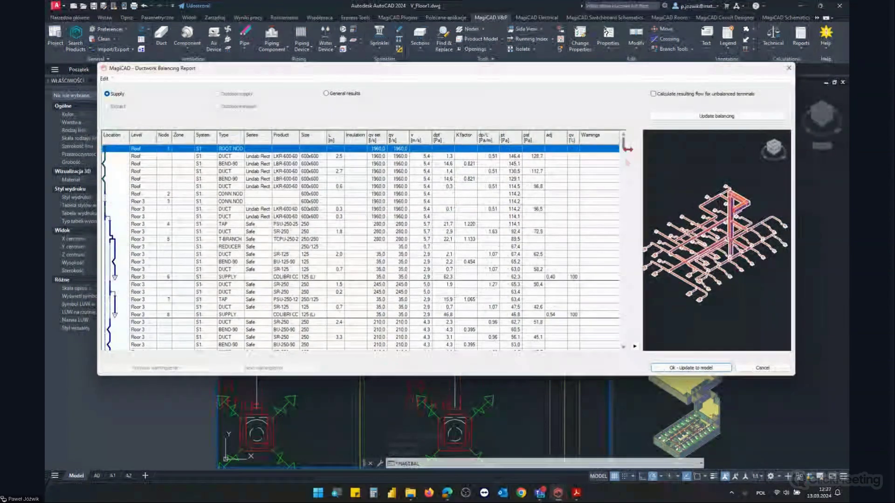
Scroll through the Ductwork Balancing Report table
drag(623, 140, 629, 360)
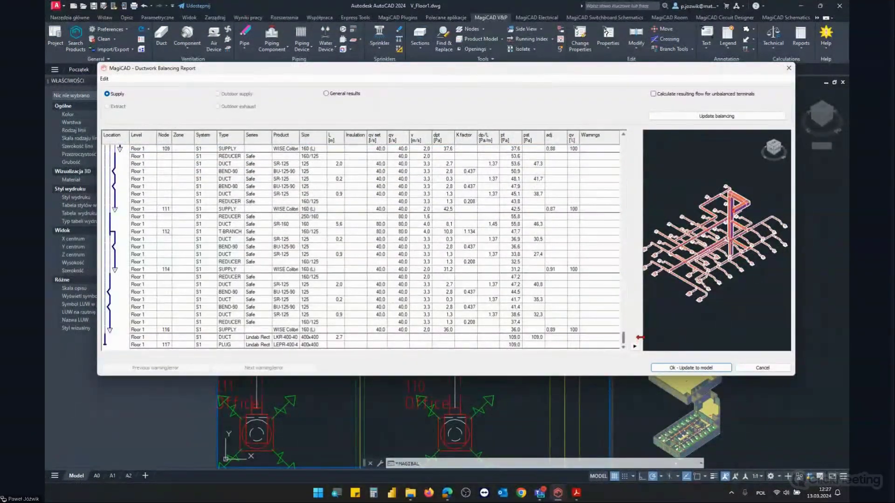
scroll(640, 335, up, 3)
scroll(641, 330, up, 2)
scroll(642, 328, up, 3)
scroll(645, 324, up, 3)
scroll(648, 320, up, 3)
scroll(651, 315, up, 3)
scroll(652, 313, up, 3)
scroll(652, 307, up, 3)
scroll(651, 300, up, 3)
scroll(651, 293, up, 3)
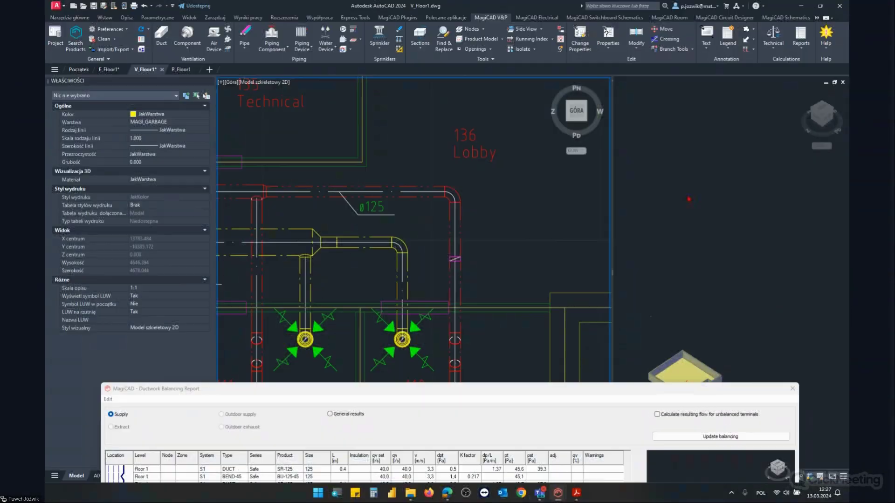
Bring the report forward, scroll to Floor 1, and select the IRIS-125 FLOWDAM row
click(583, 393)
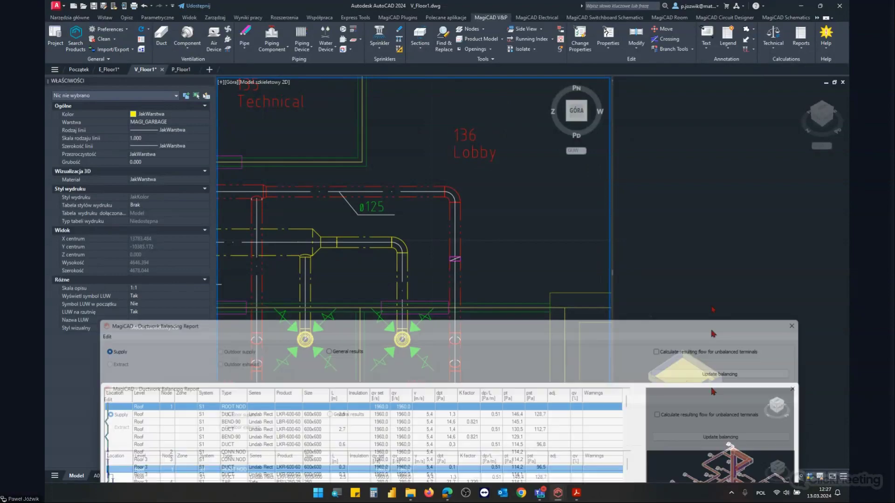
mouse_move(599, 344)
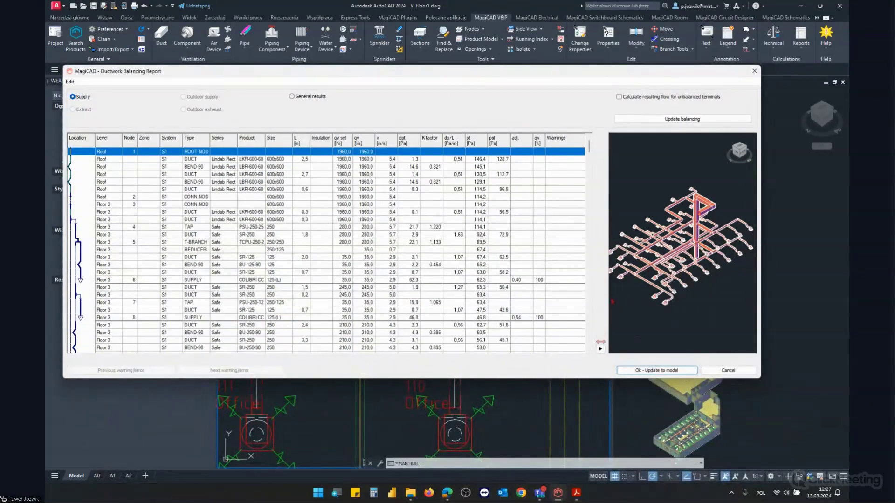
mouse_move(588, 146)
mouse_down()
mouse_move(596, 349)
mouse_move(600, 287)
mouse_move(589, 269)
mouse_up()
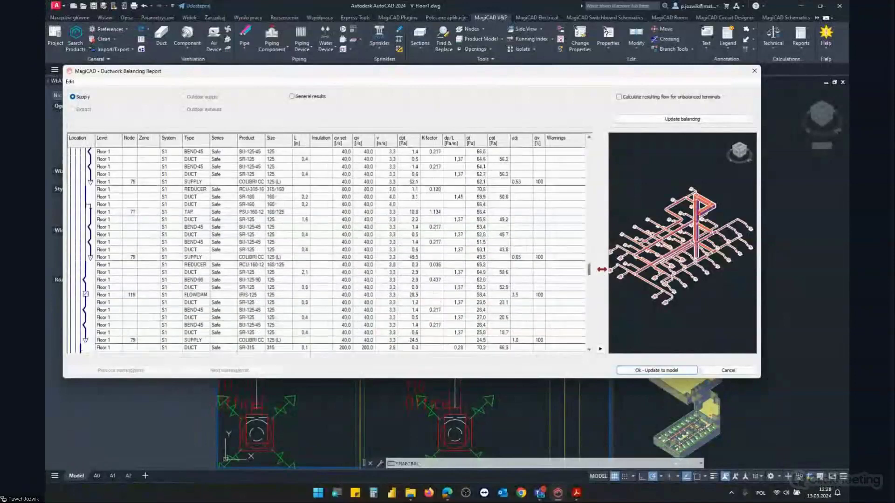
click(150, 295)
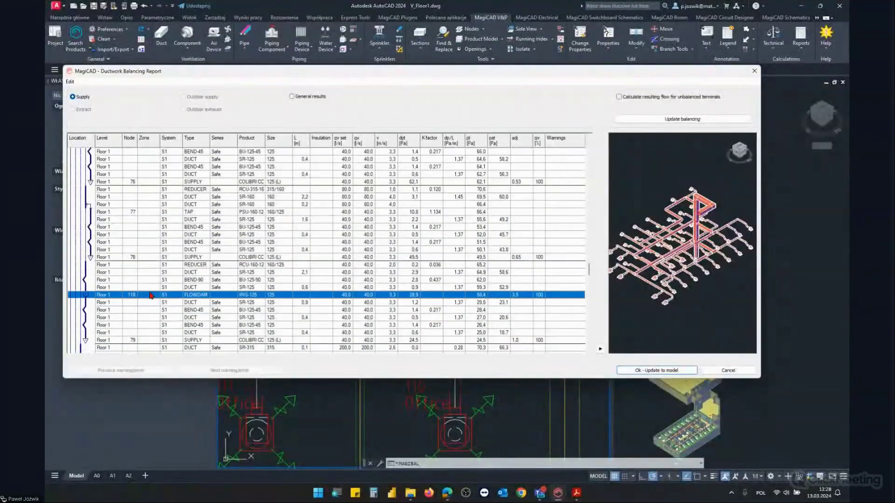
Highlight the FLOWDAM damper in the model, view its product properties, then close the report
right_click(528, 299)
click(528, 299)
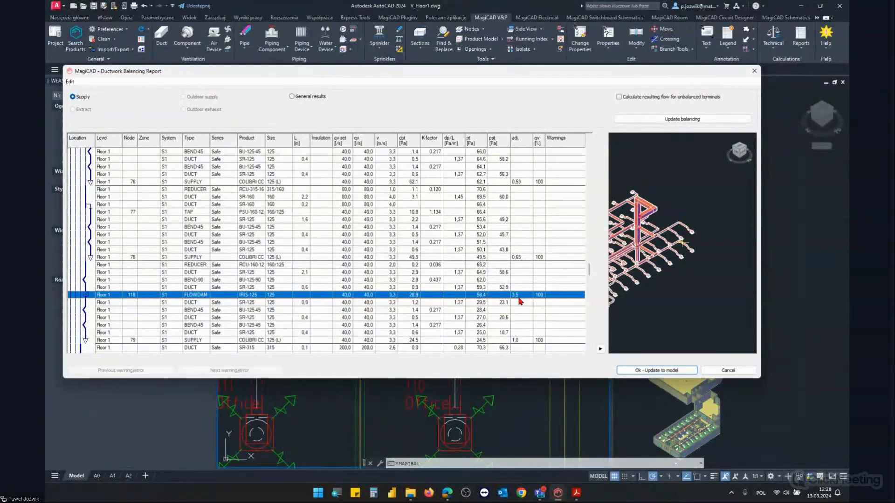
right_click(411, 297)
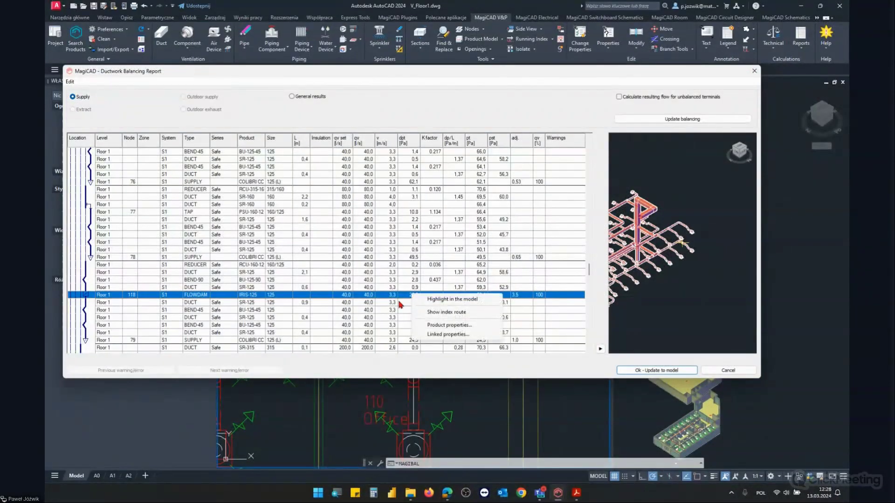
click(441, 326)
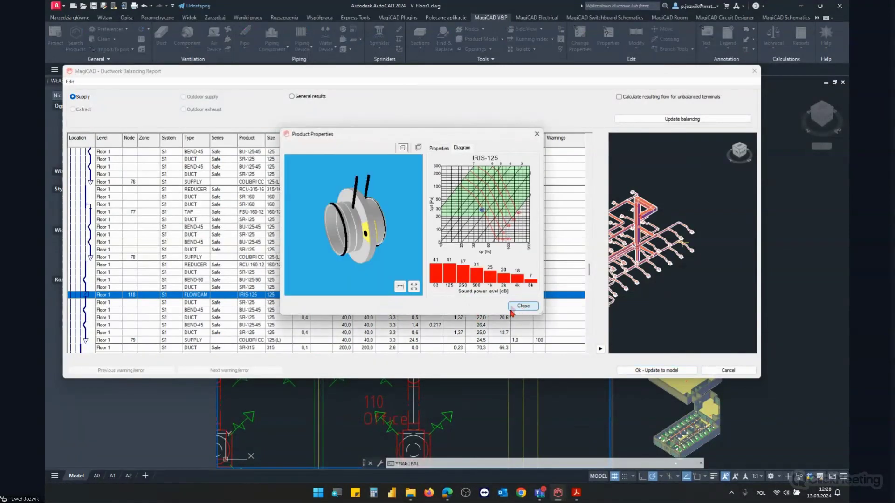
click(438, 148)
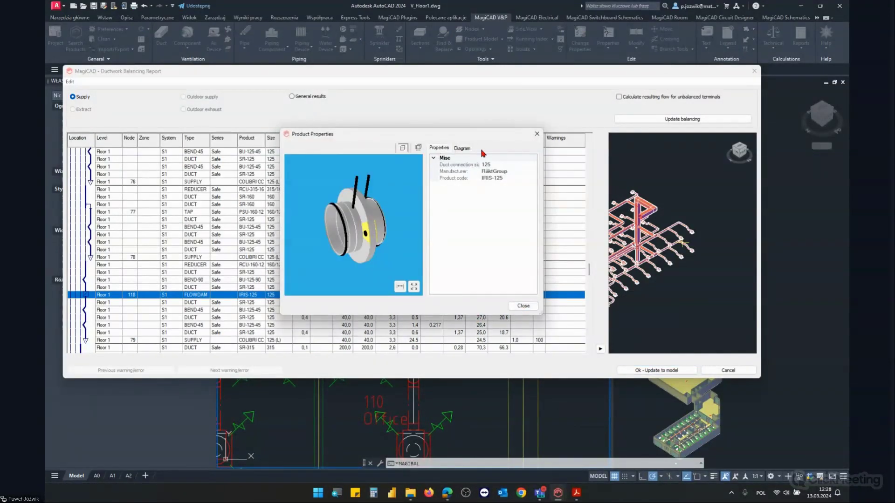
click(525, 304)
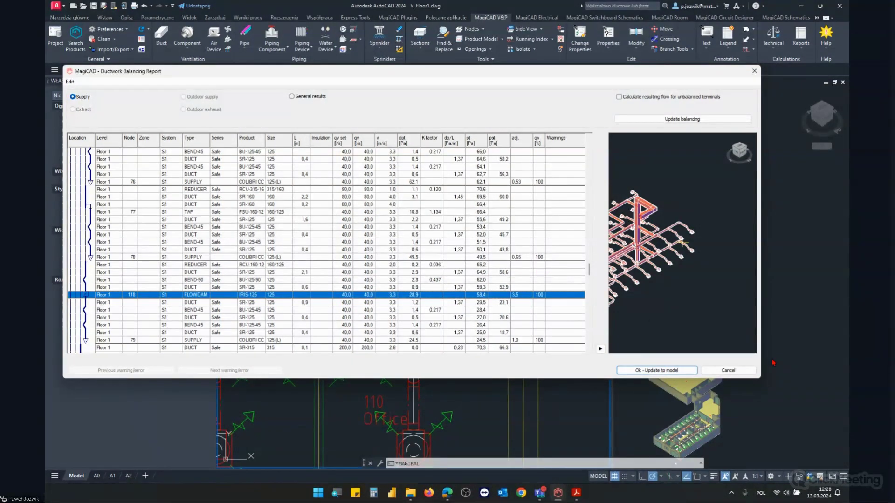
key(Return)
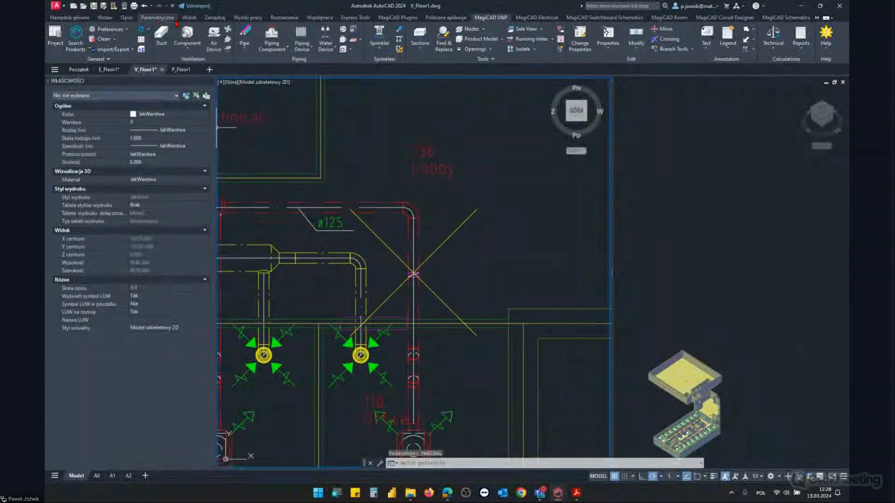
click(199, 42)
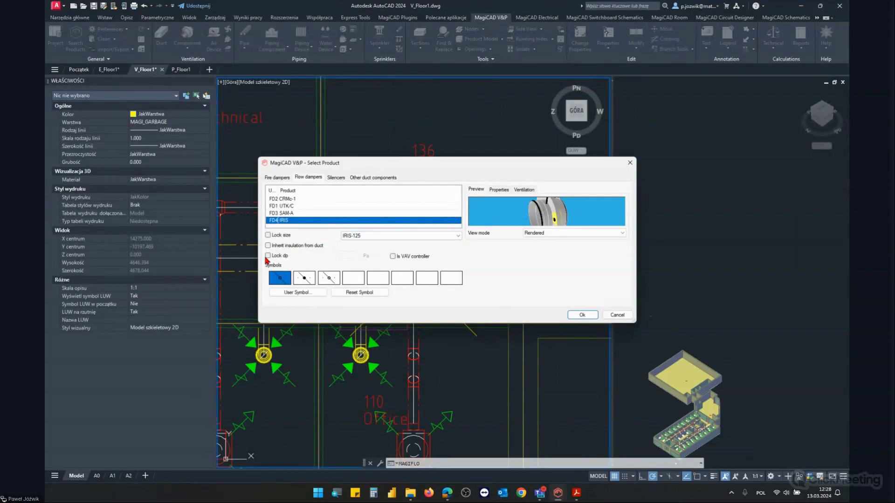
click(268, 256)
click(625, 316)
click(618, 315)
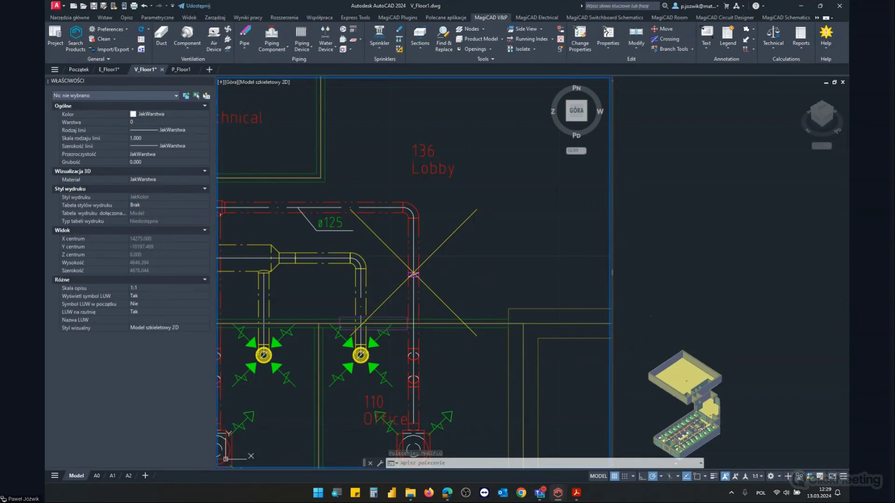
click(803, 51)
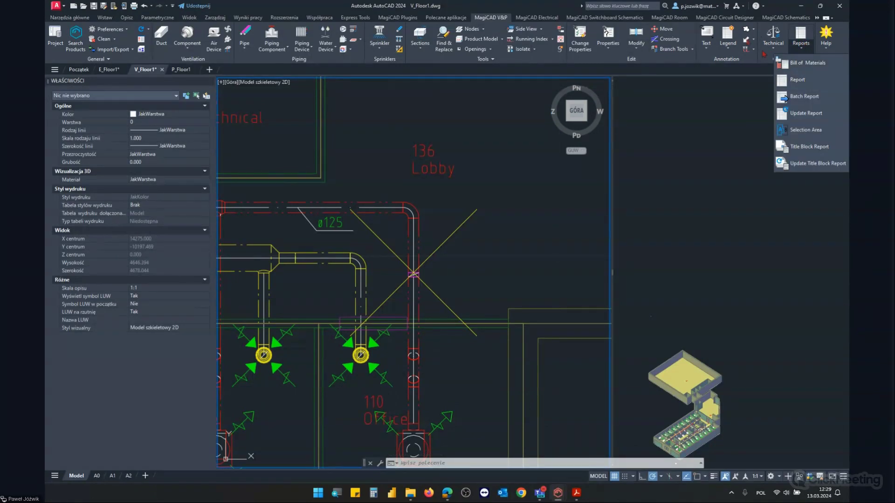
click(805, 81)
click(536, 141)
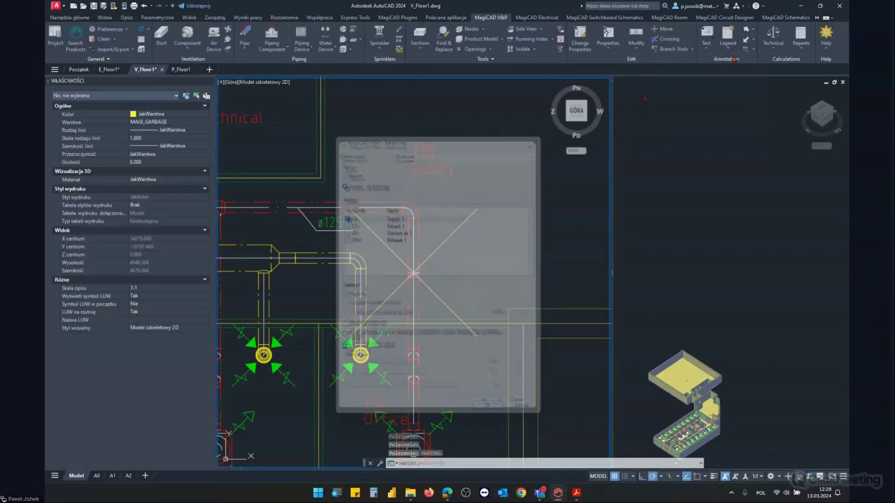
click(772, 36)
click(782, 96)
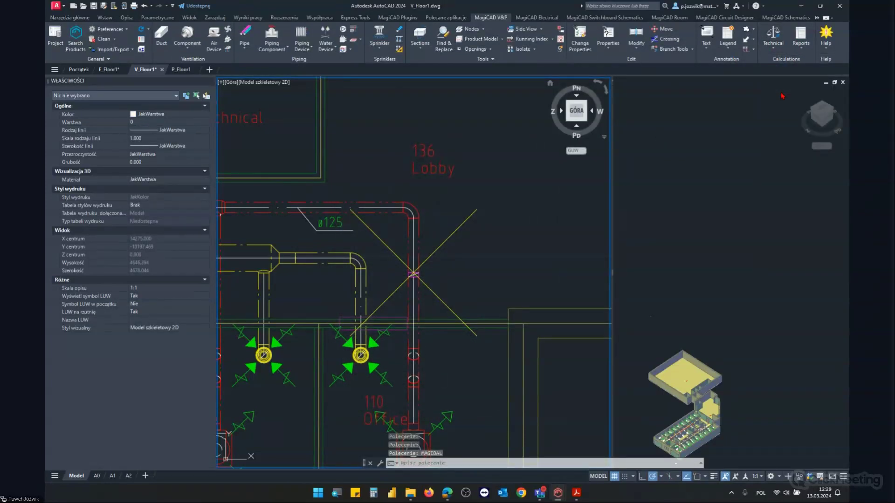
click(489, 472)
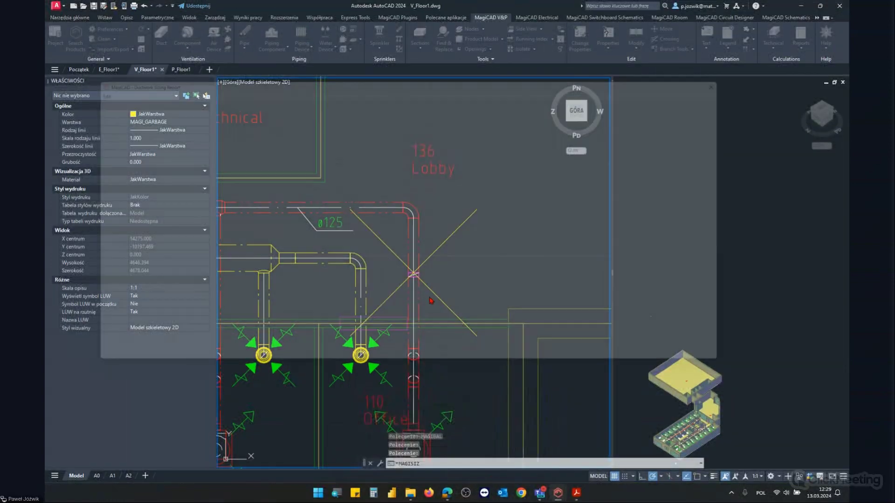
click(131, 190)
right_click(131, 191)
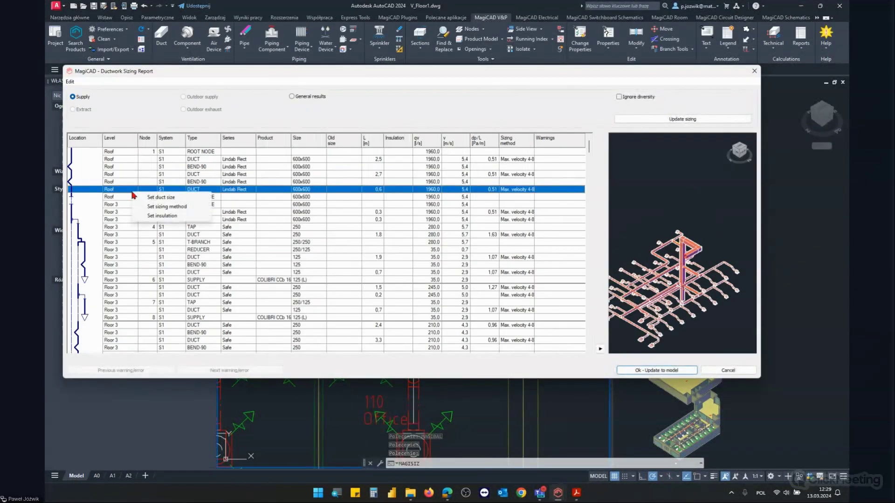
click(167, 207)
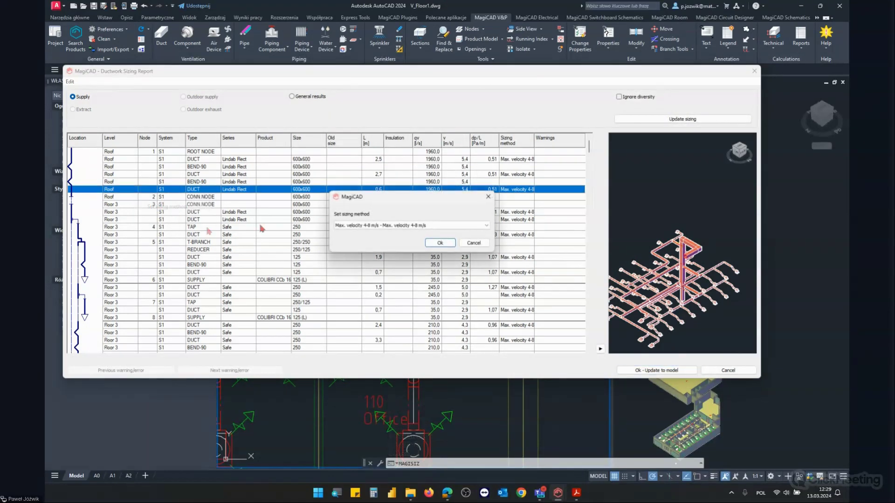
click(409, 226)
click(478, 225)
key(Return)
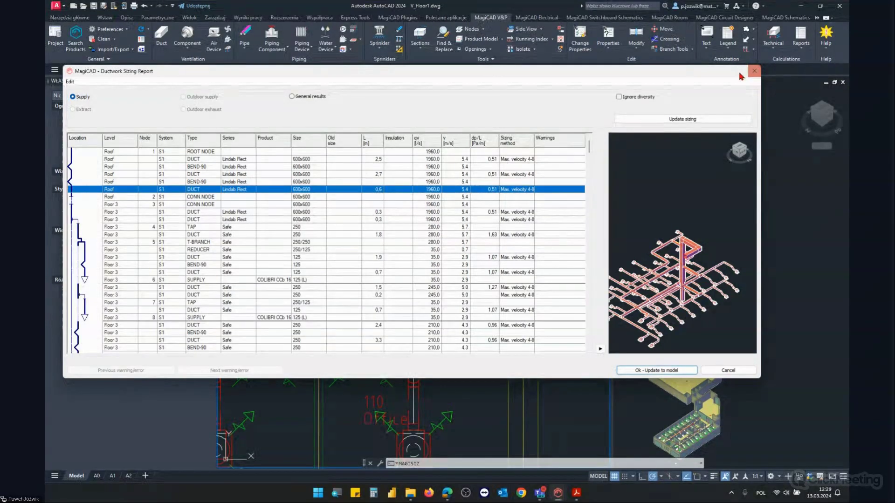
click(753, 71)
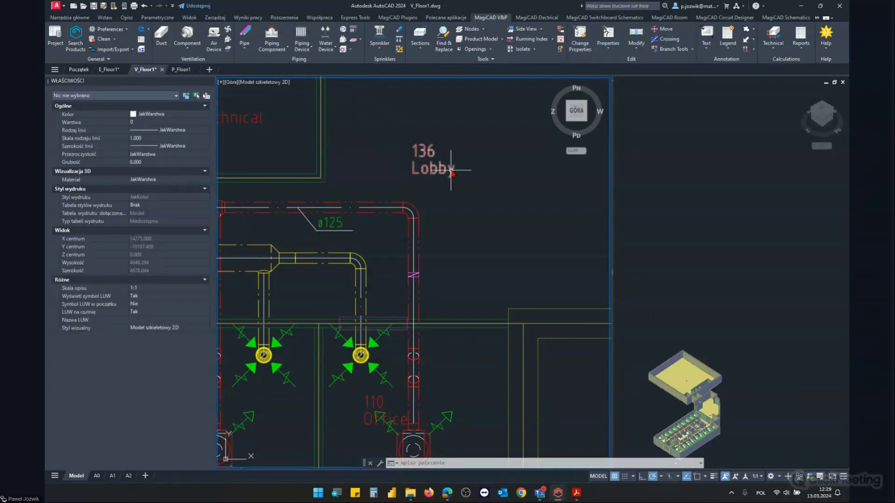
Place an RB/A-1200 climate beam on S1 with 50 l/s supply and 3000 W cooling, then select it
scroll(438, 167, down, 5)
scroll(424, 140, down, 3)
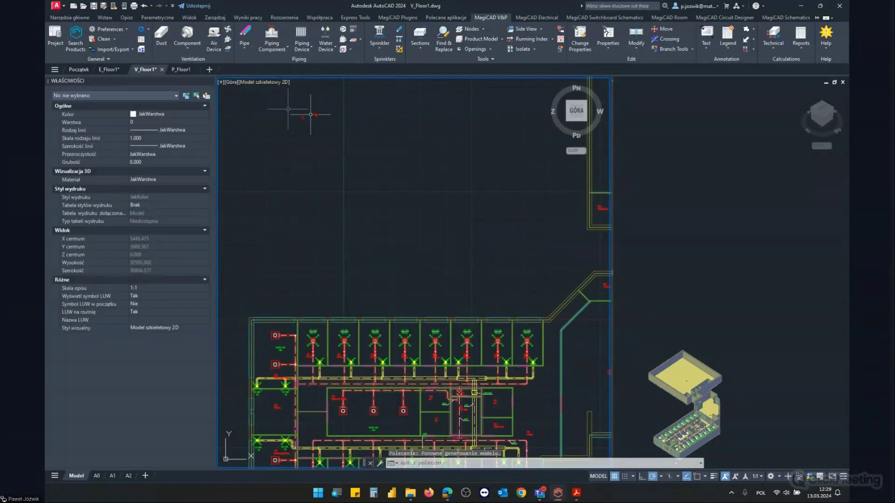
middle_drag(347, 118, 356, 120)
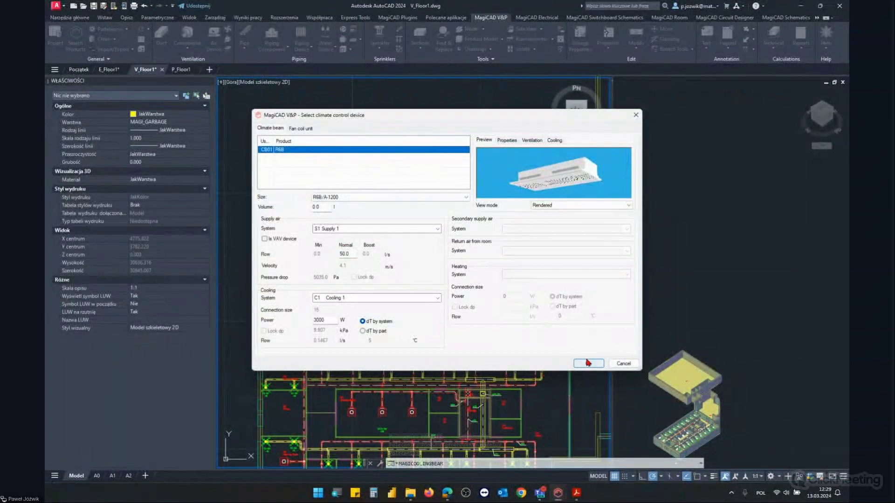
click(587, 364)
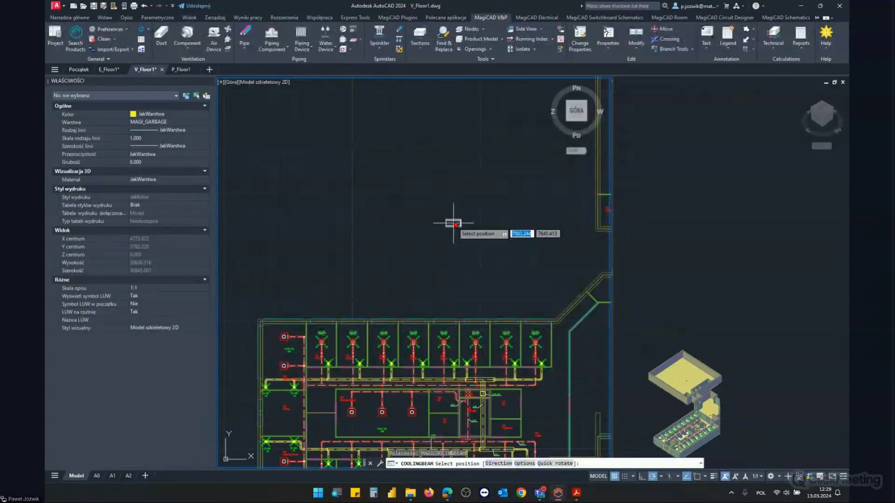
key(Escape)
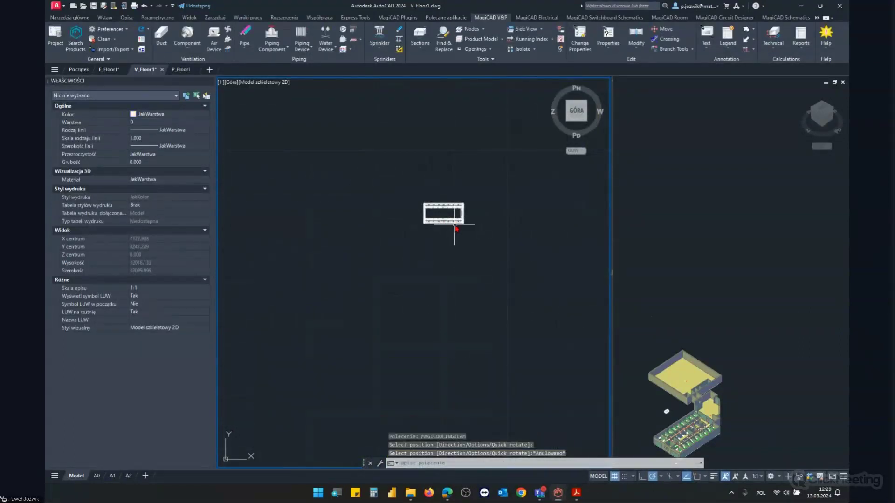
click(454, 226)
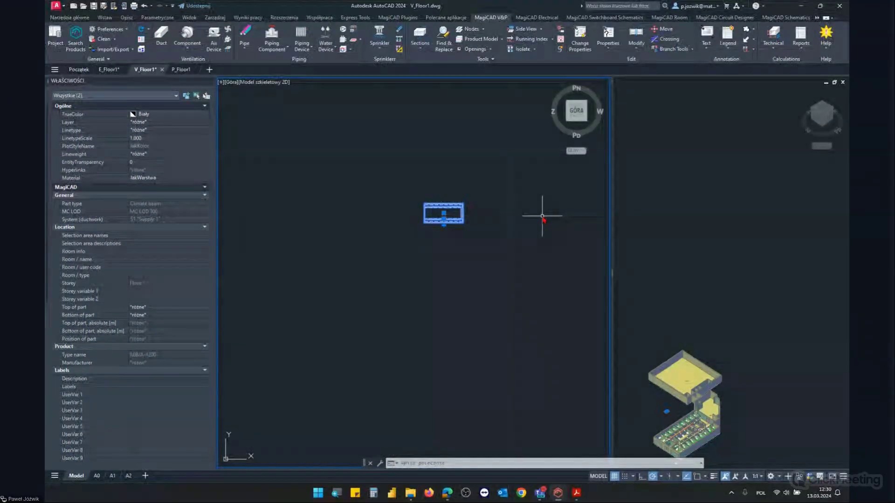
Set the S1 climate beam's size to R6B/B-3000 in Part Properties and end the command
click(608, 46)
click(624, 72)
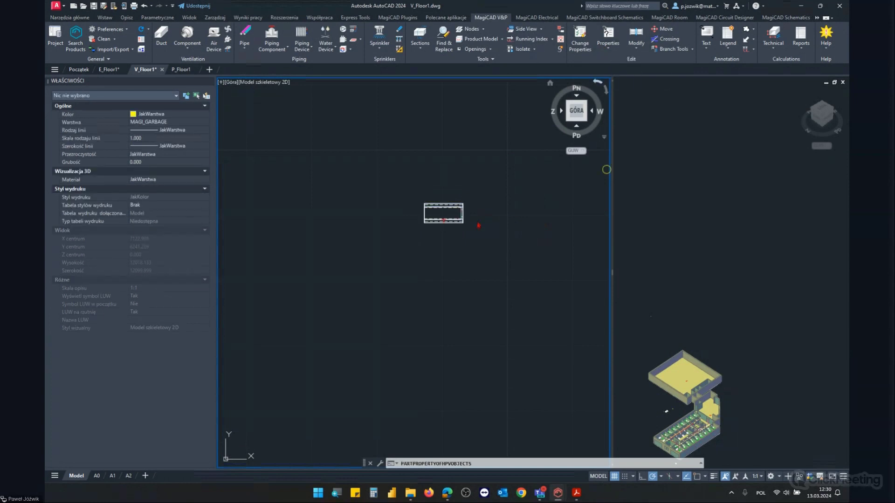
click(460, 210)
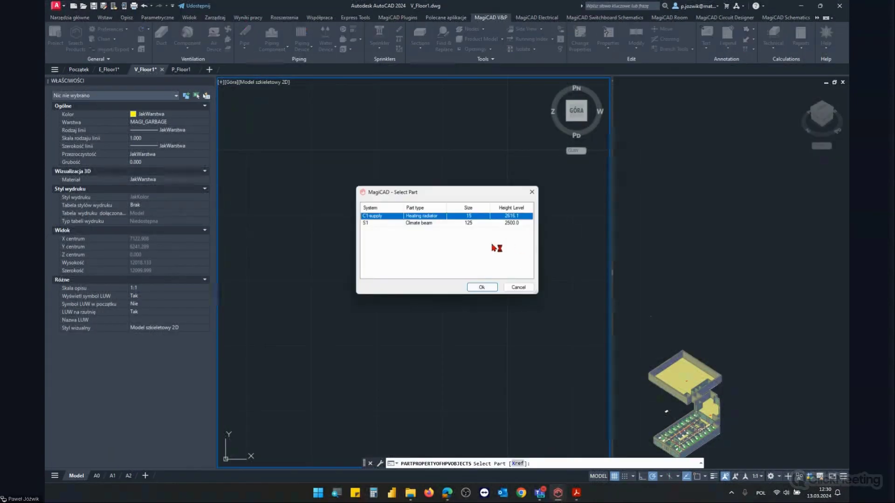
click(406, 223)
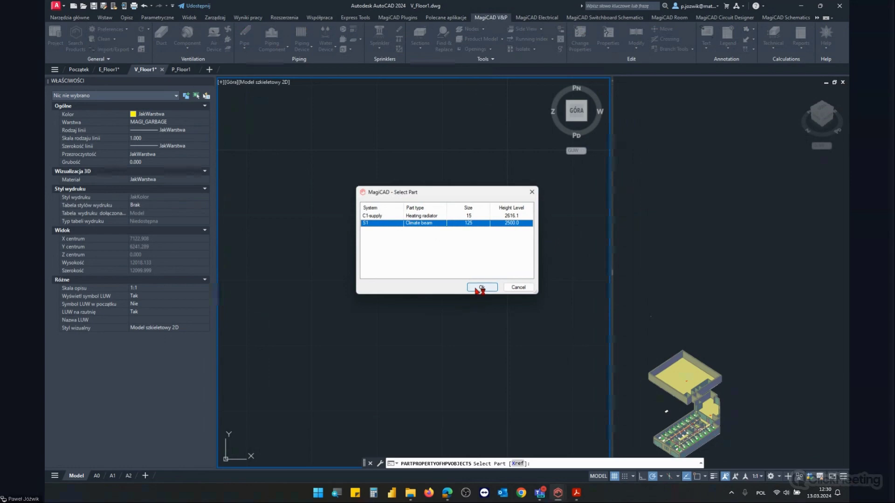
click(480, 288)
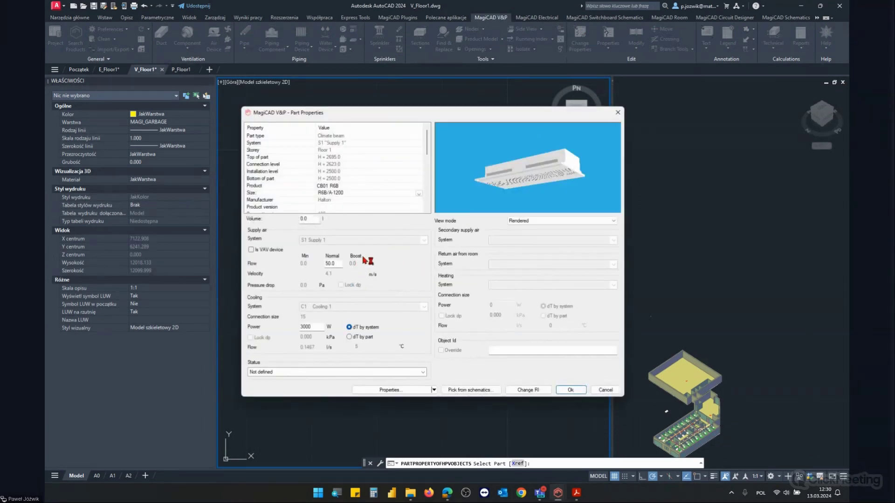
click(352, 193)
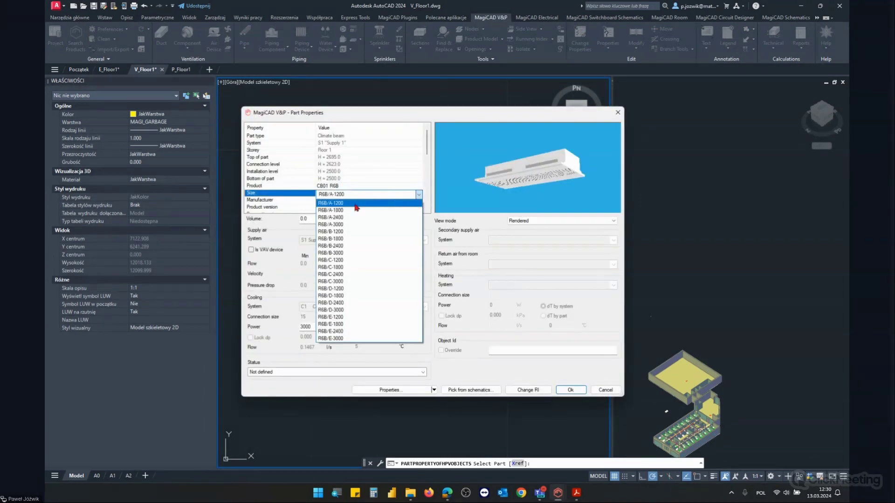
click(354, 252)
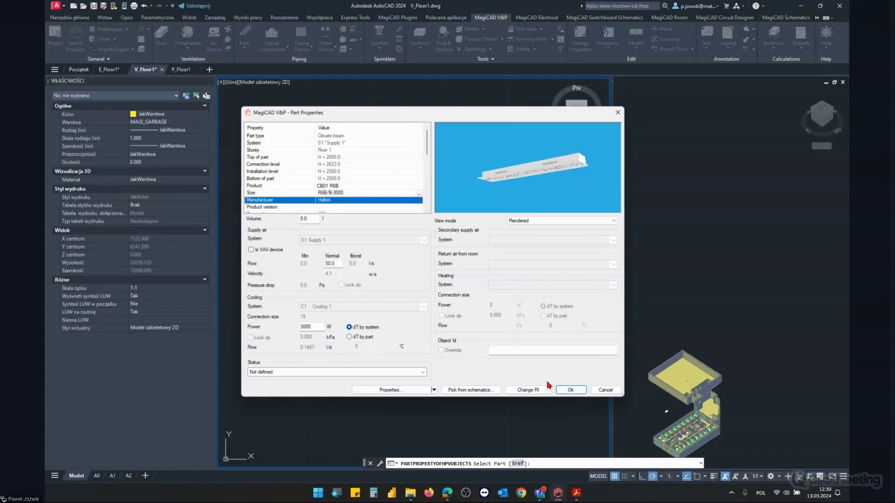
click(570, 390)
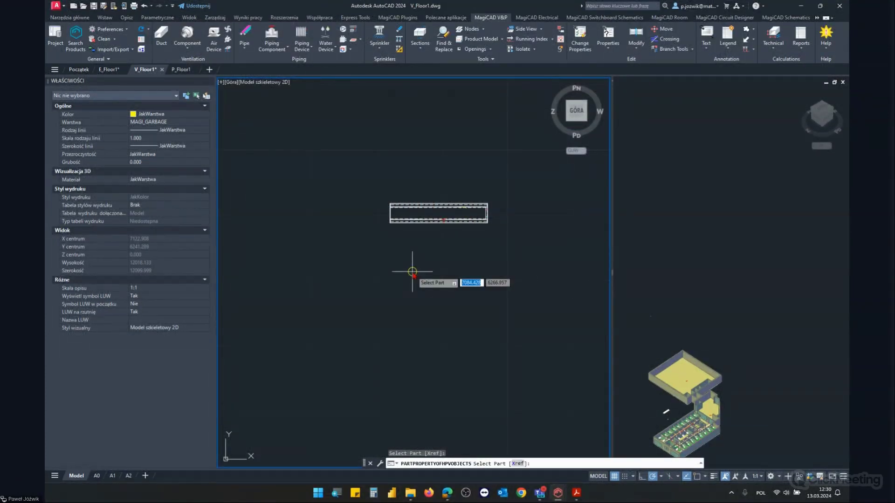
key(Escape)
key(Escape)
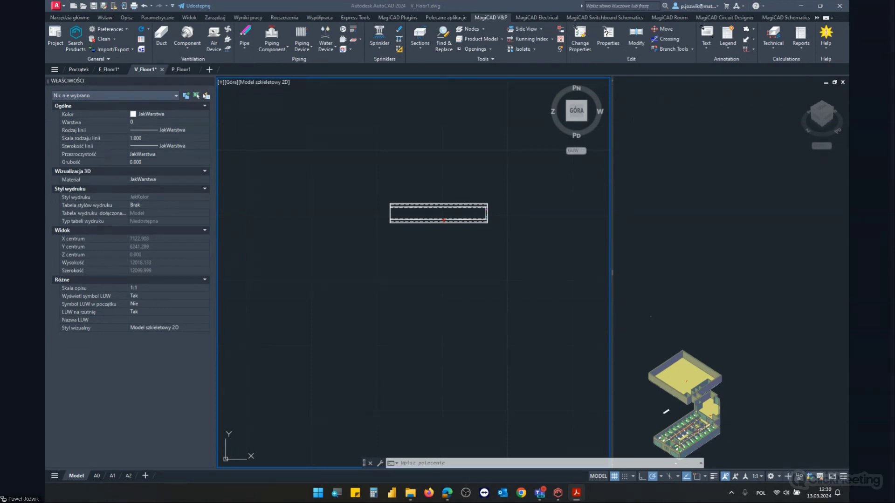
click(371, 238)
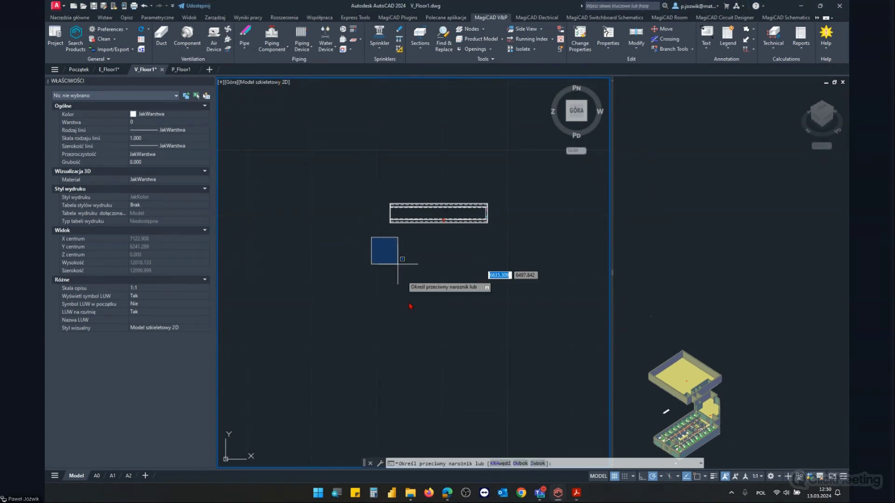
click(320, 280)
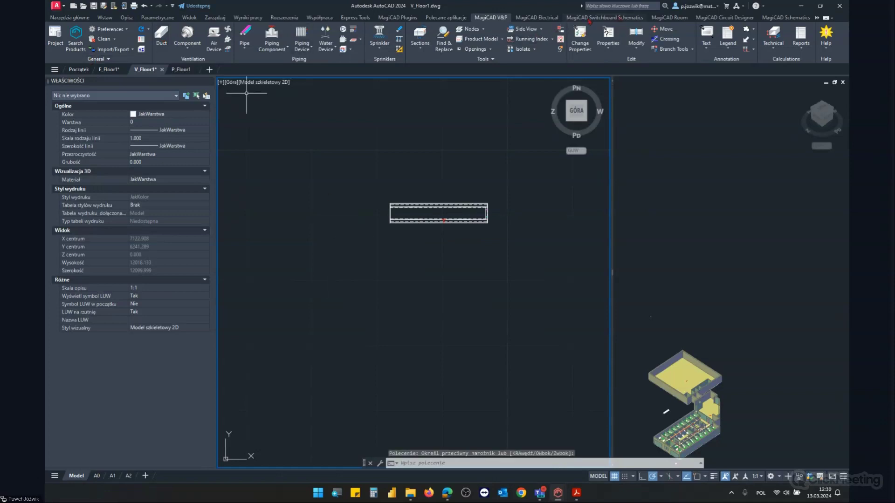
Switch to E_Floor1 and inspect the circuit schematic page template path in the project settings
click(116, 73)
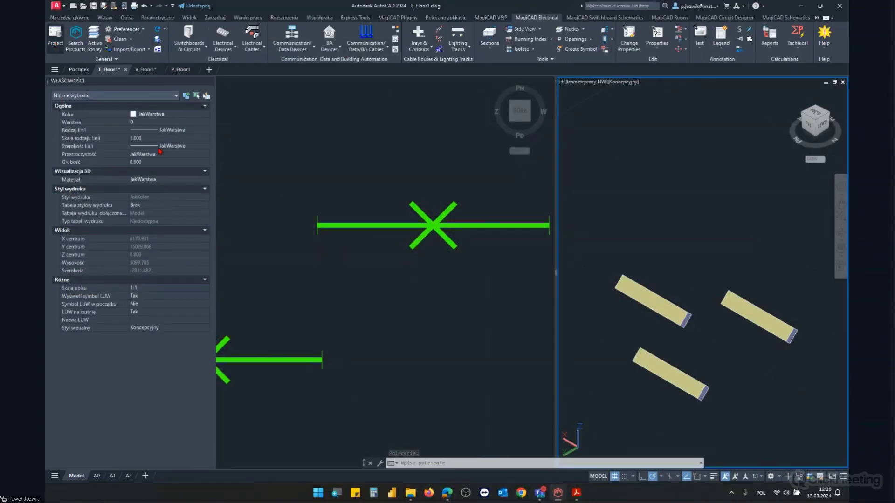
click(292, 154)
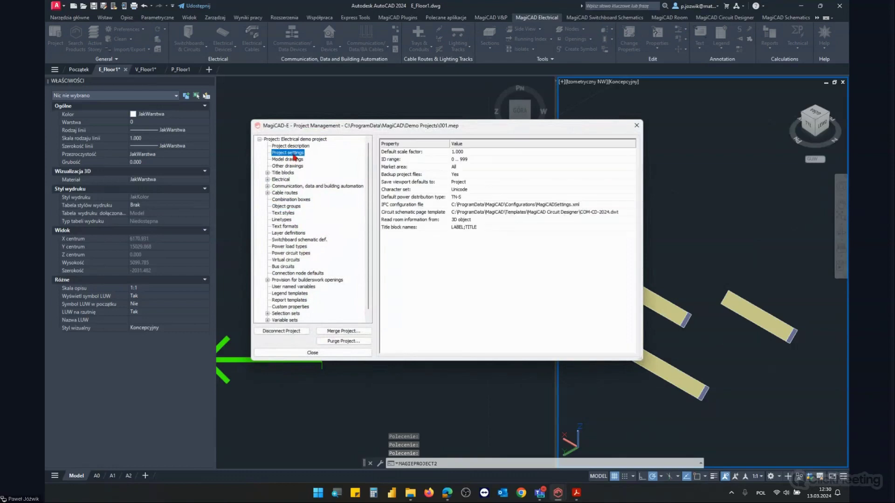
double_click(461, 212)
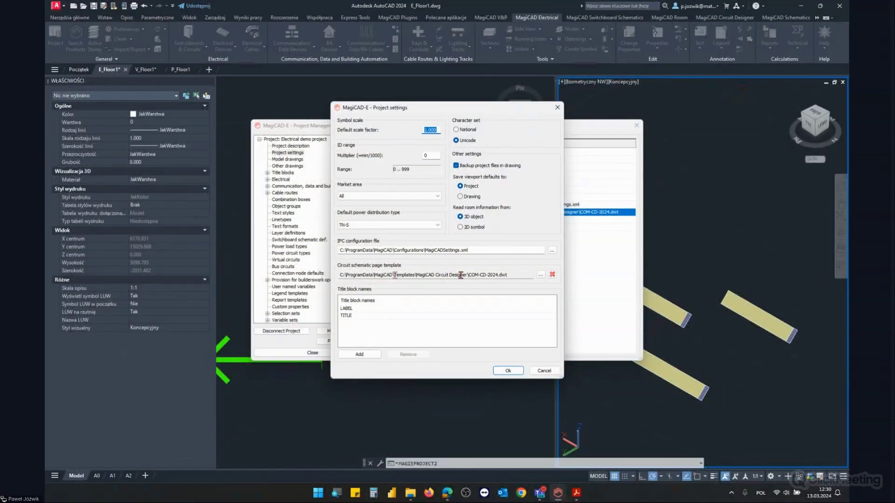
drag(521, 277, 351, 275)
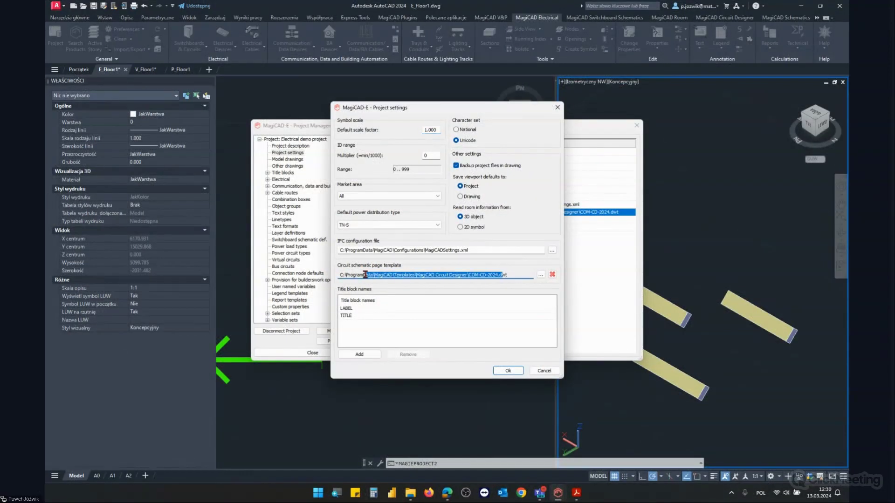
click(385, 276)
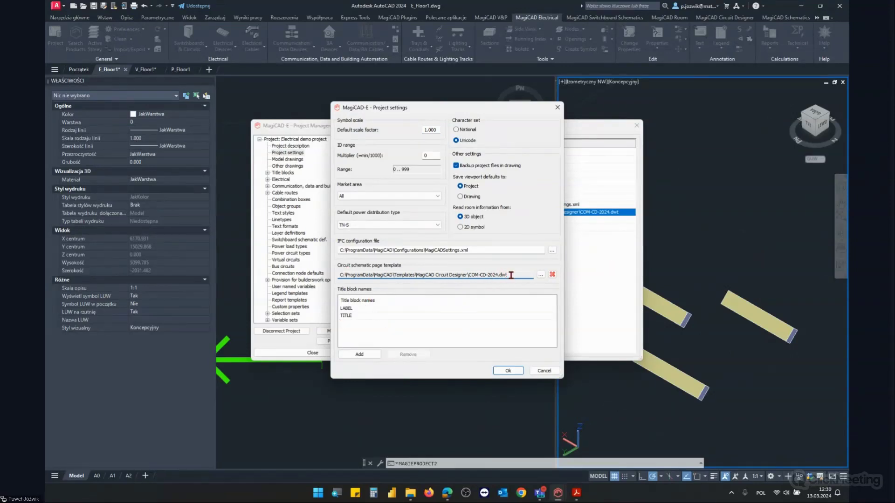
drag(508, 274, 329, 274)
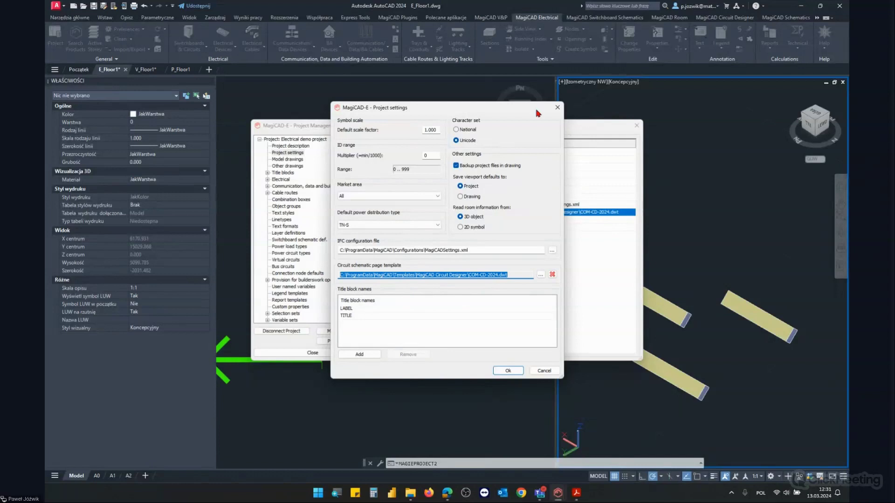
Close the project dialogs and zoom out on the E_Floor1 plan
click(557, 108)
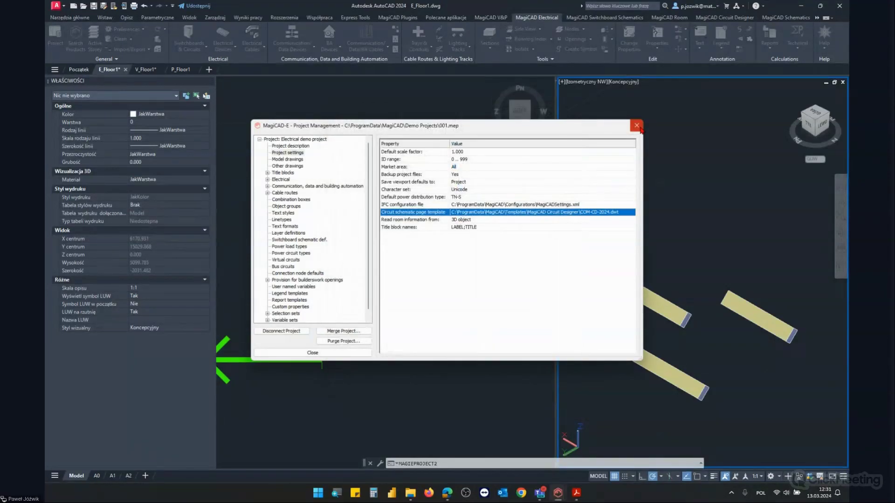
click(637, 125)
click(416, 228)
scroll(419, 270, down, 3)
scroll(431, 280, down, 2)
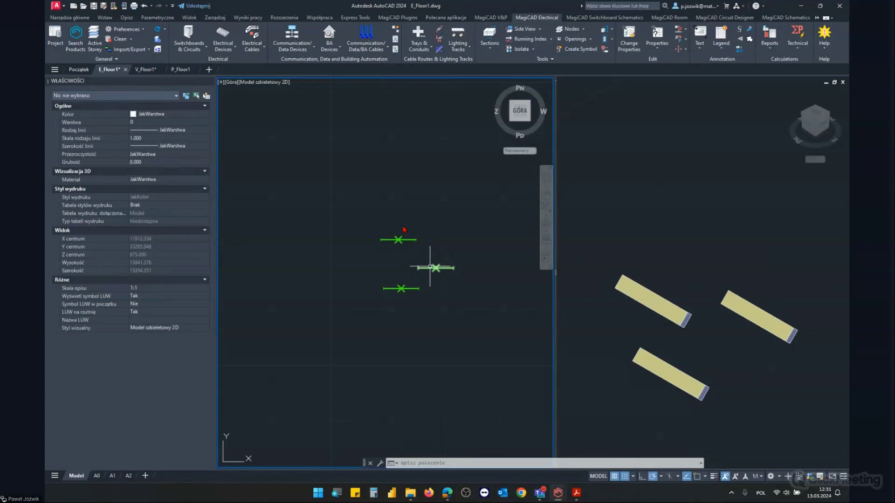
Browse the Legend, Reports and Technical dropdowns, then switch to V_Floor1 with Ctrl+Tab
click(769, 44)
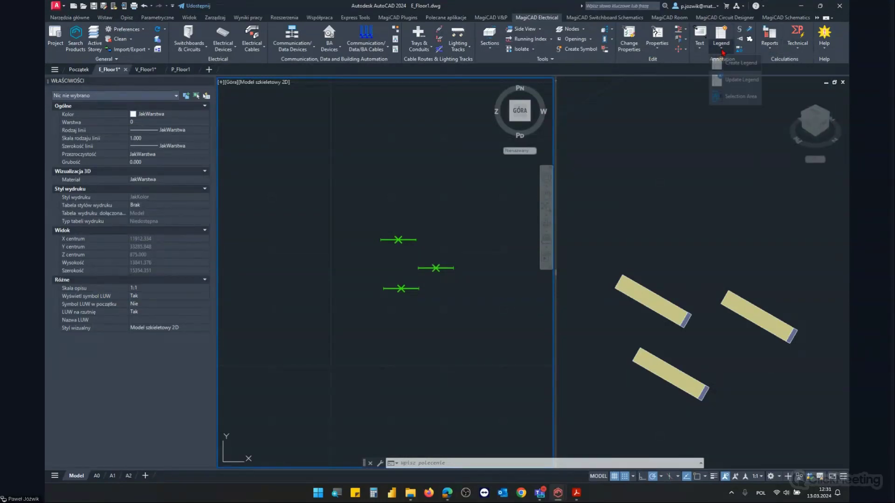
click(769, 40)
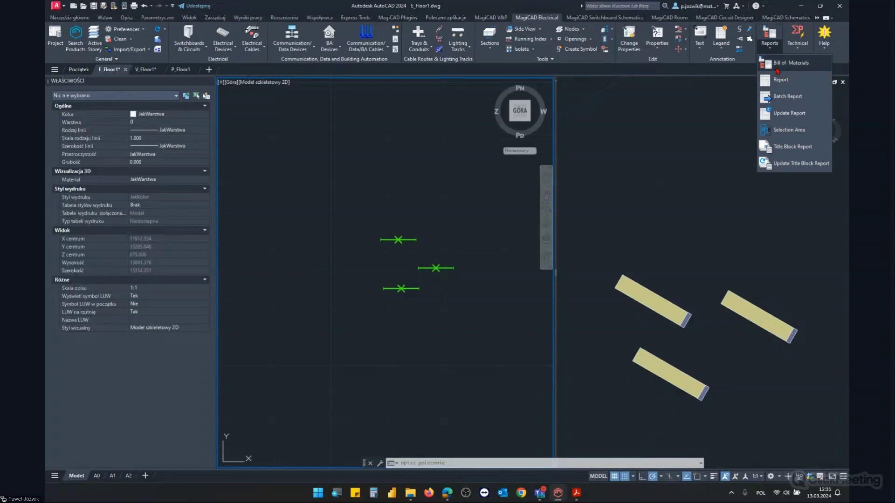
click(794, 49)
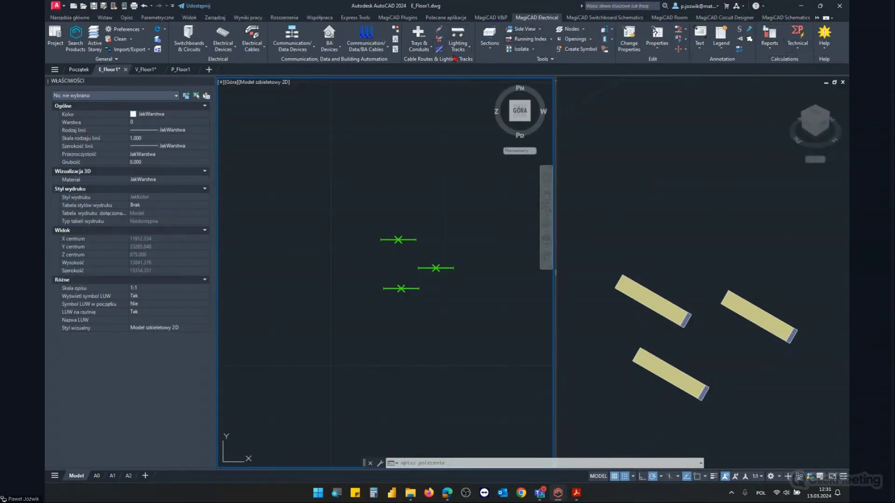
key(ctrl+Tab)
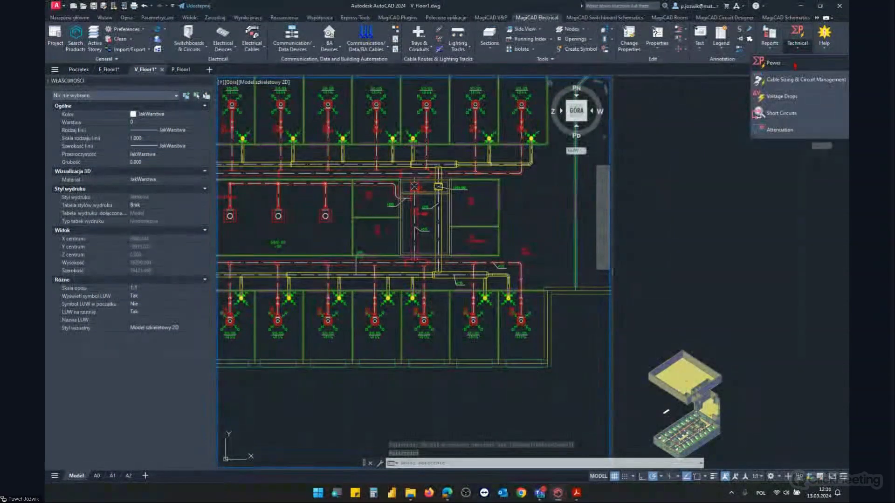
Run ductwork balancing for the S1 Supply 1 system from the V&P ribbon
click(507, 21)
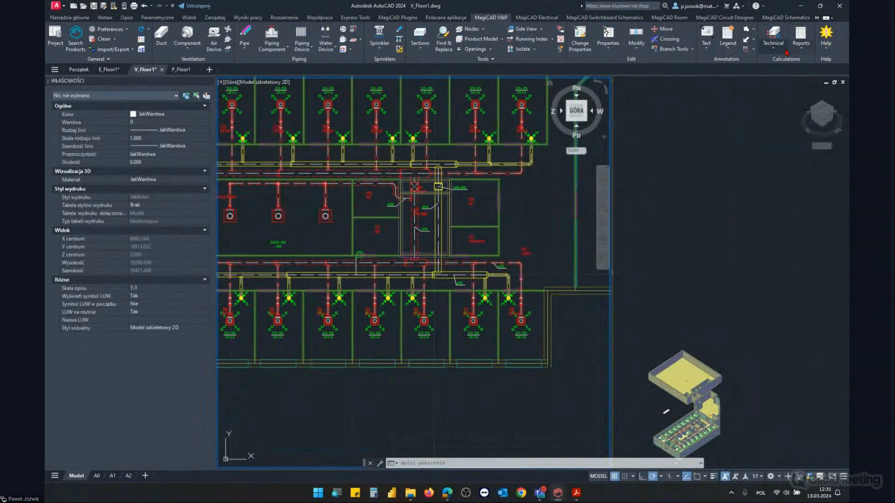
click(773, 40)
click(786, 103)
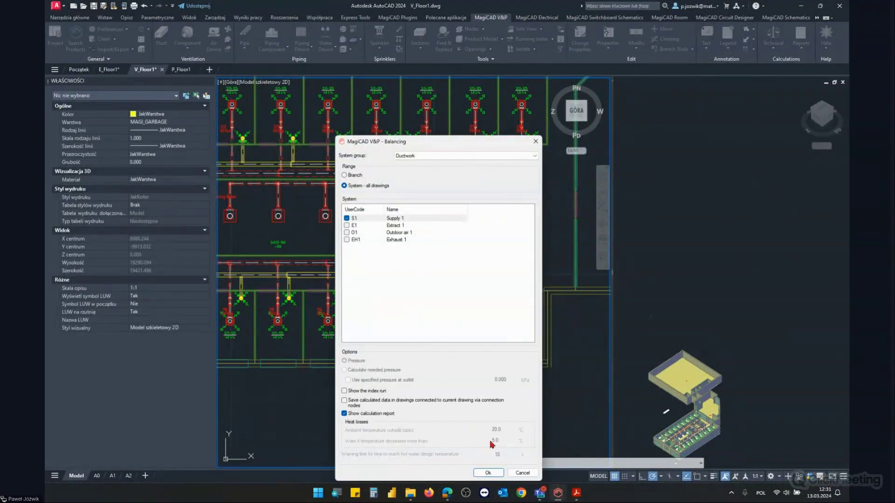
click(487, 473)
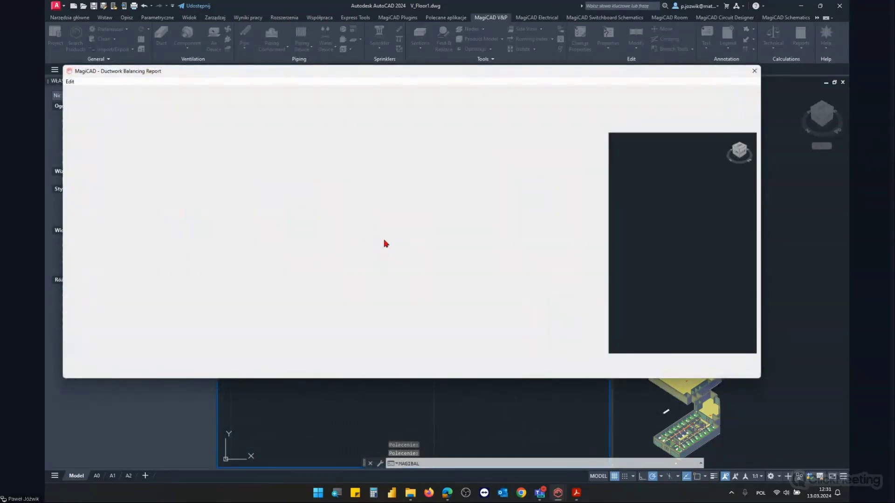
Start printing the report to the HP Officejet Pro 8600, then cancel
click(70, 81)
click(86, 104)
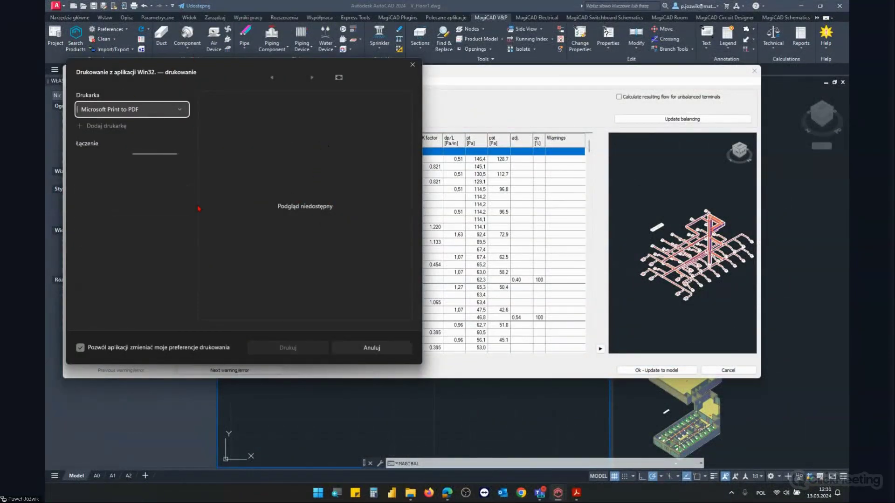
click(140, 109)
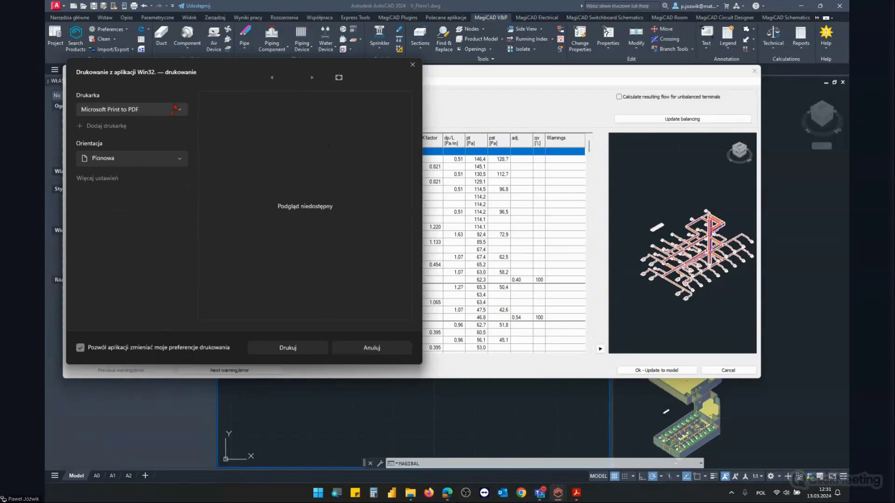
click(152, 96)
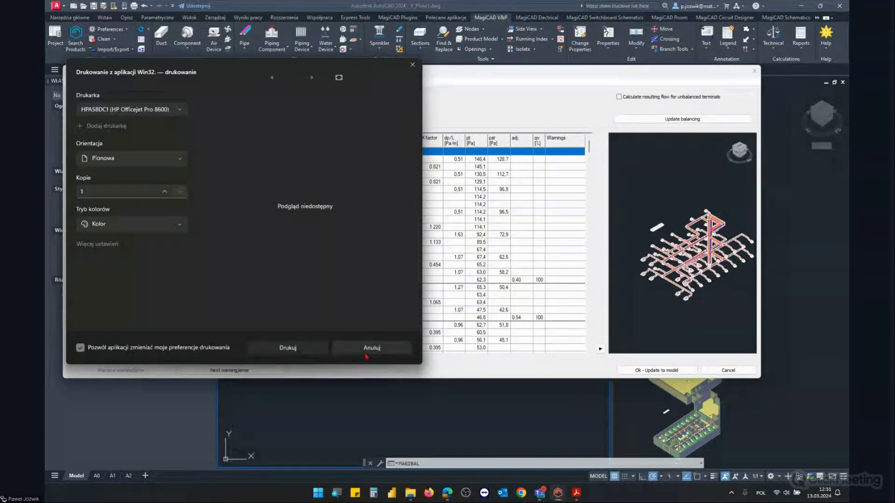
click(380, 347)
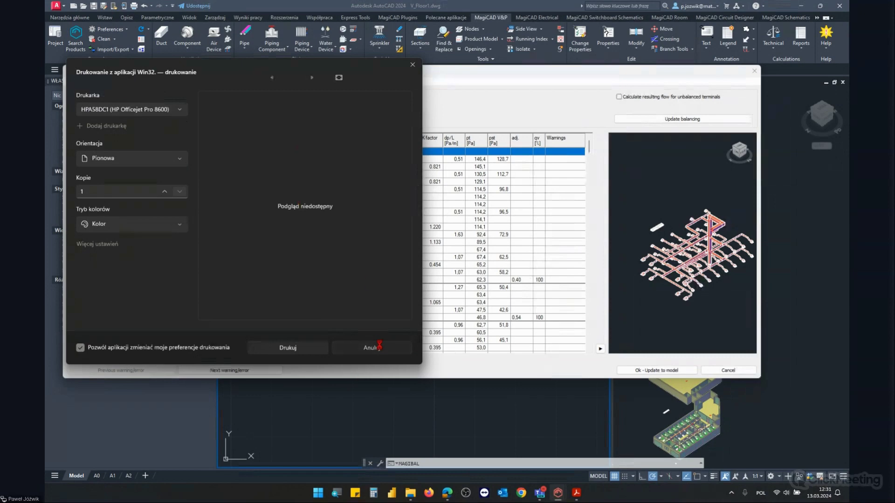
View the general and supply results, then close the balancing report
click(291, 96)
click(88, 97)
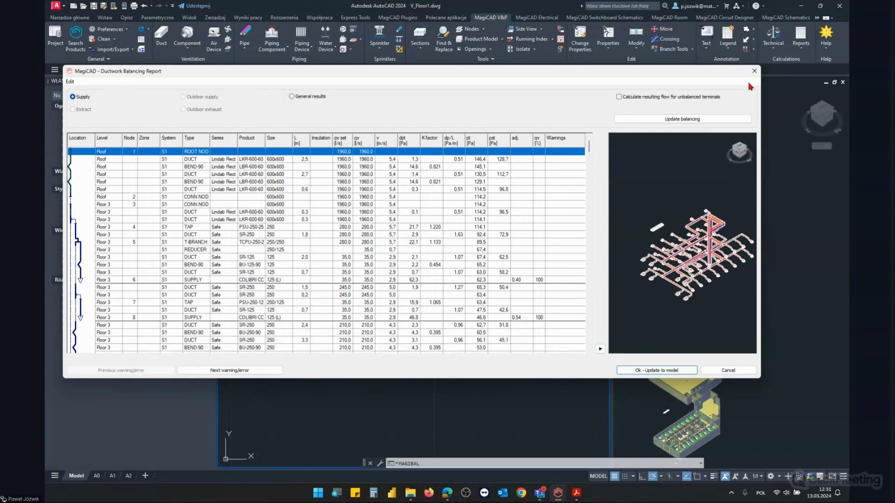
click(753, 71)
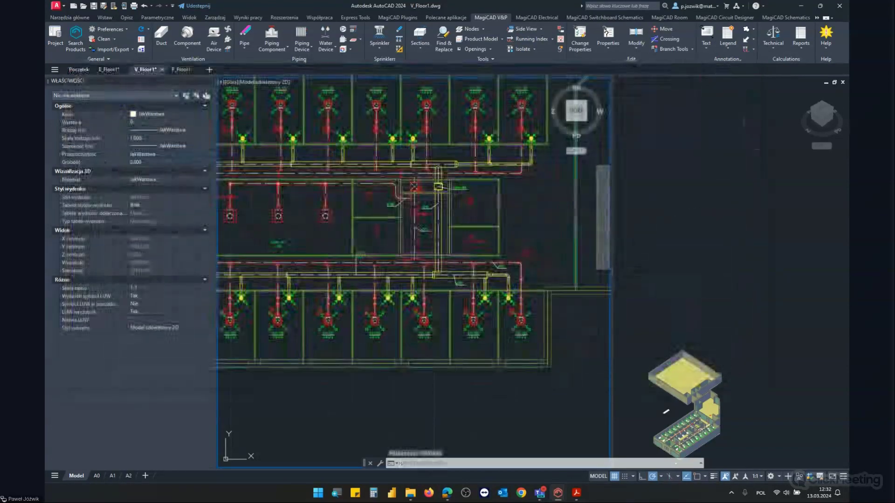